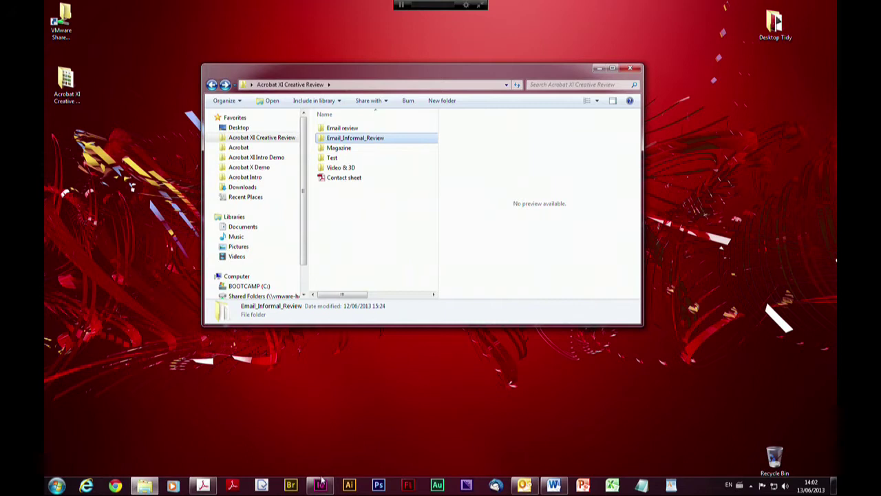
Bring the Check_Mag_Print.indd cover layout back in front of the file browser in InDesign
left_click(320, 485)
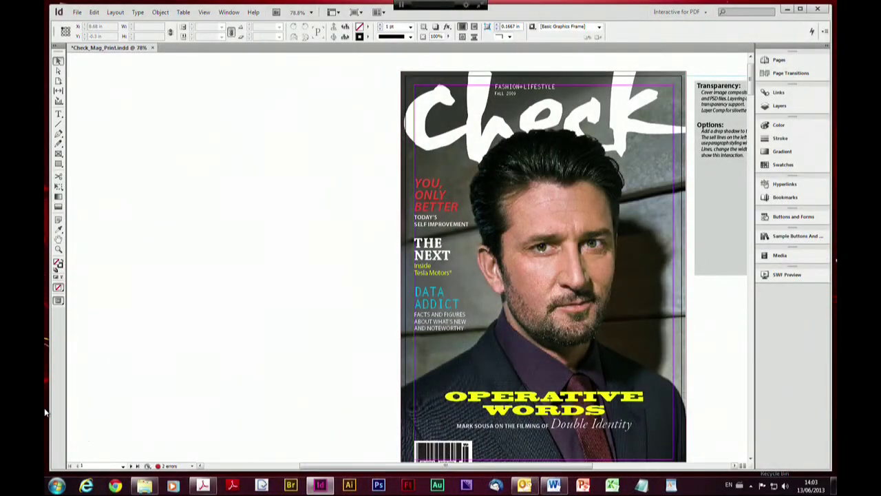
left_click(77, 13)
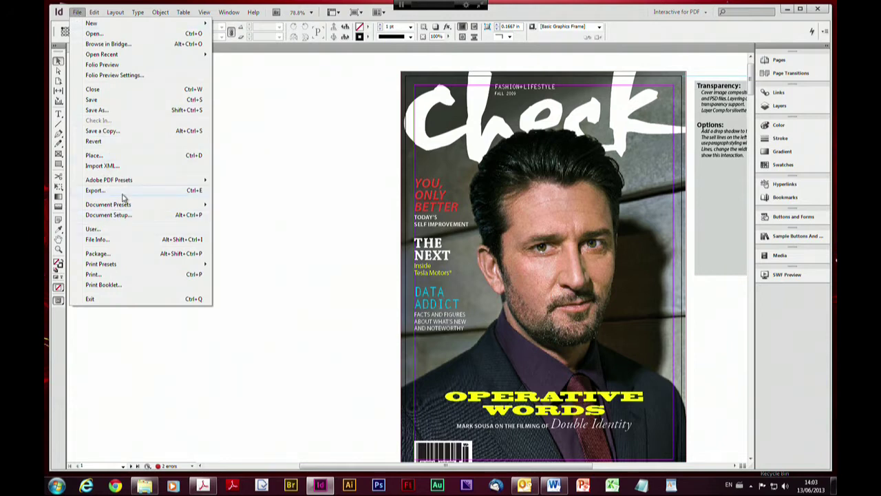
Pick the [Smallest File Size] preset under File > Adobe PDF Presets to begin exporting
mouse_move(124, 182)
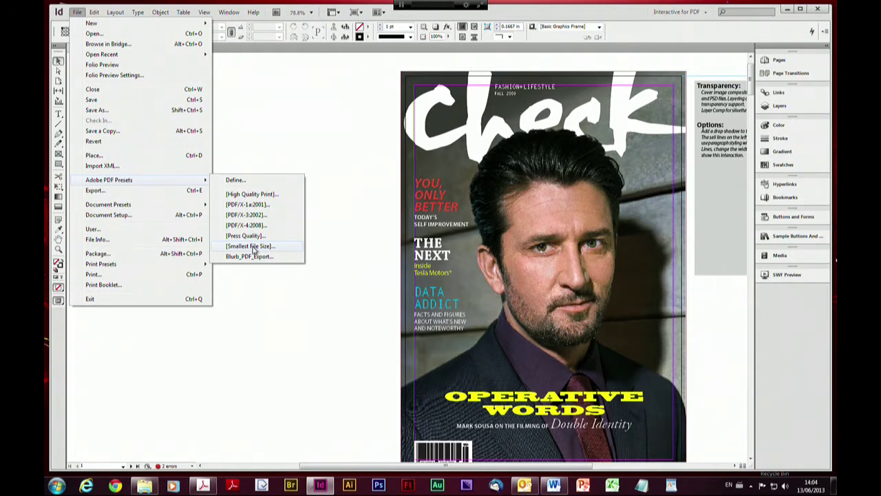
left_click(253, 246)
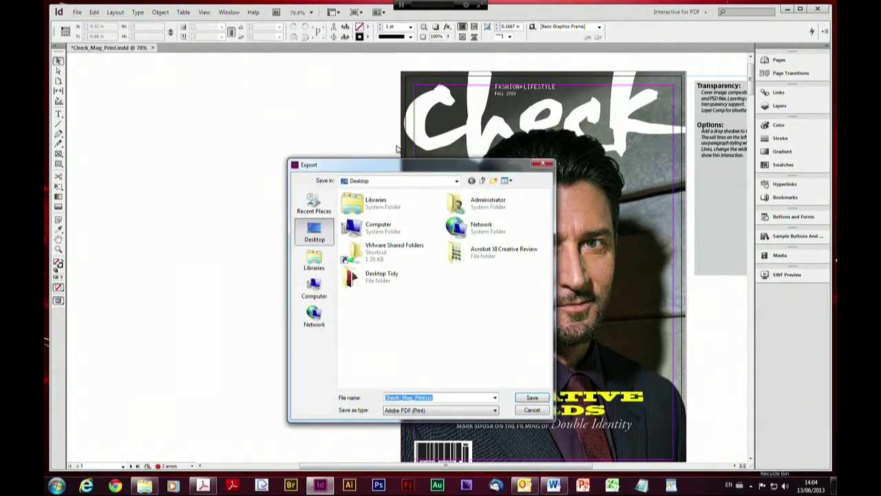
Save the PDF to the Desktop as Check_Mag_Printzzzz to open the export options
left_click_drag(360, 169, 347, 100)
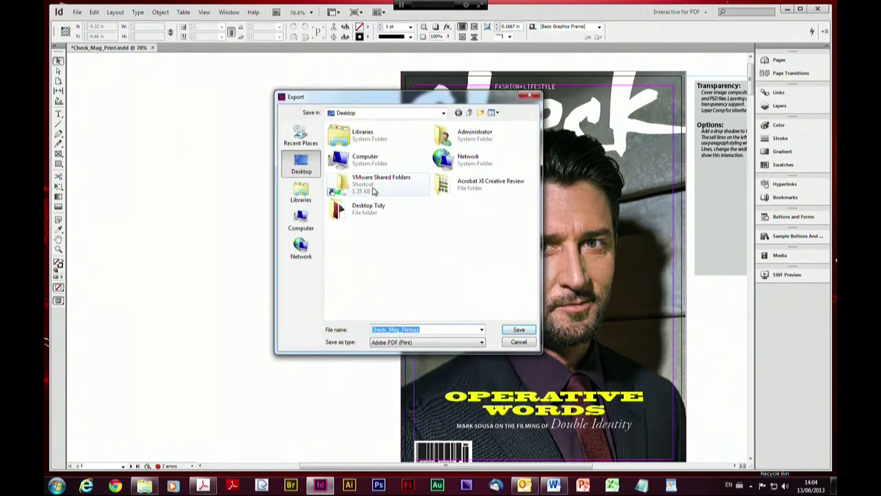
left_click(427, 329)
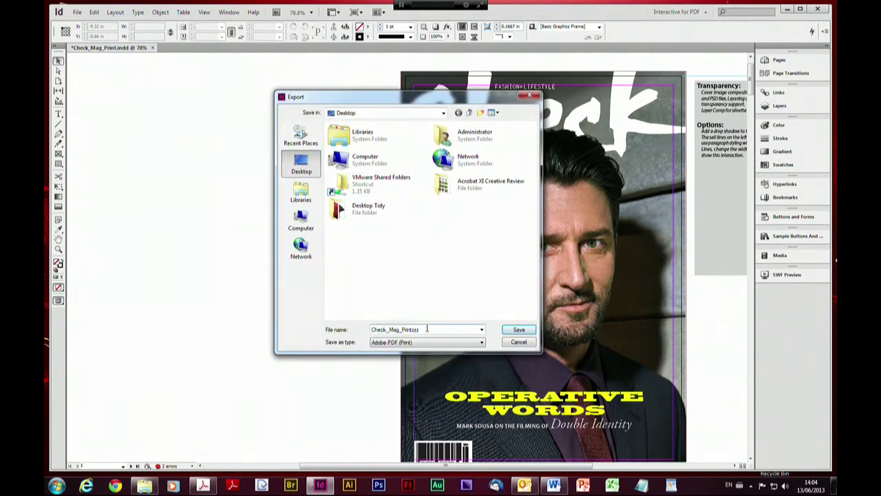
type("z")
left_click(518, 330)
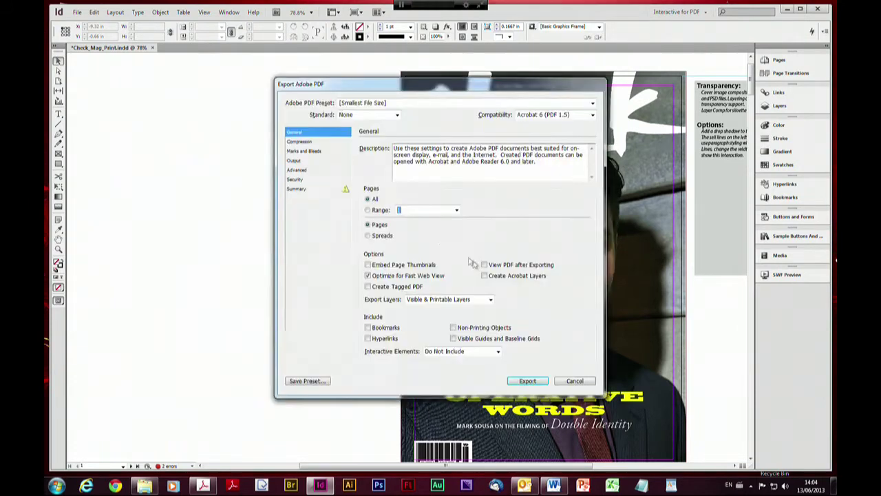
left_click_drag(414, 84, 370, 72)
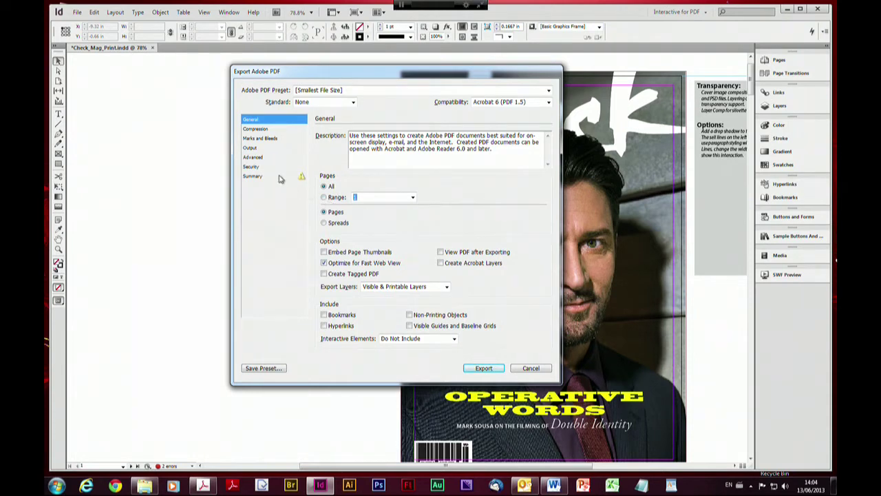
Set Output Color Conversion to No Color Conversion so the destination profile shows N/A
left_click(254, 150)
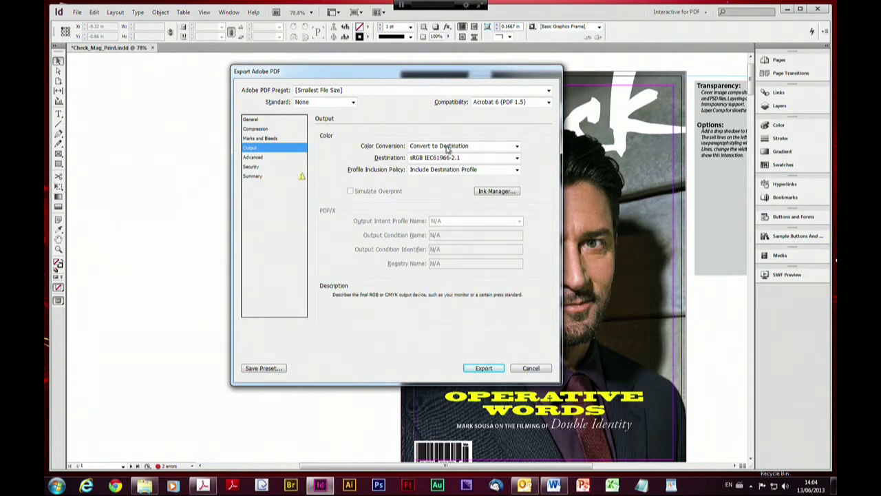
mouse_move(447, 149)
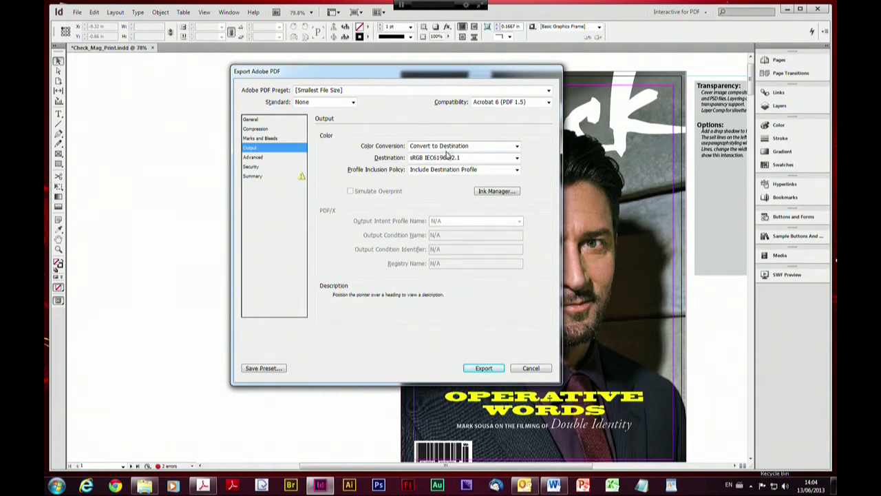
left_click(485, 150)
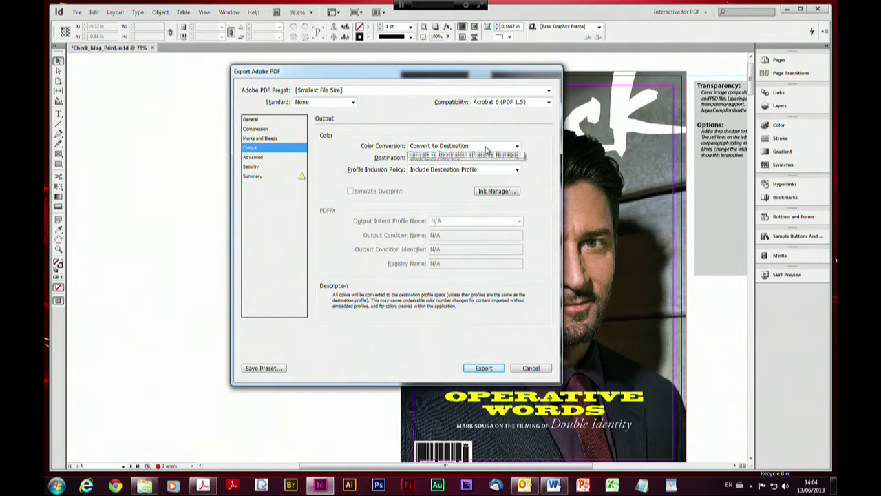
left_click(460, 154)
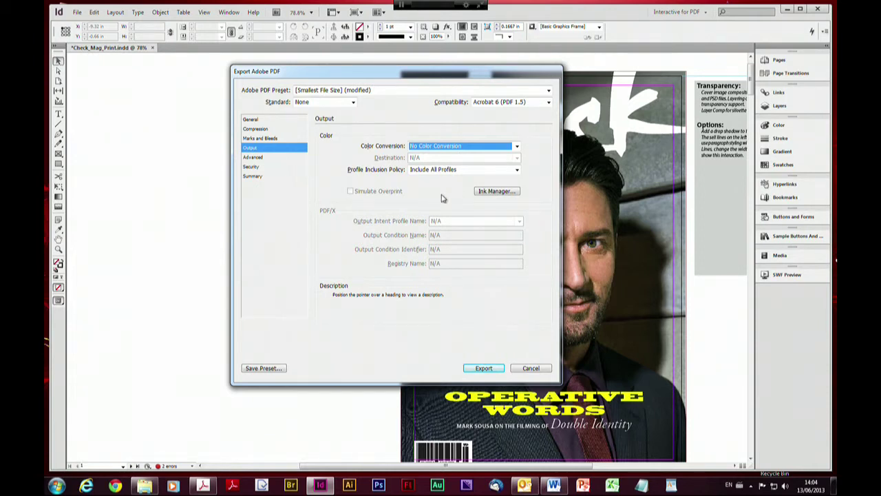
left_click(251, 120)
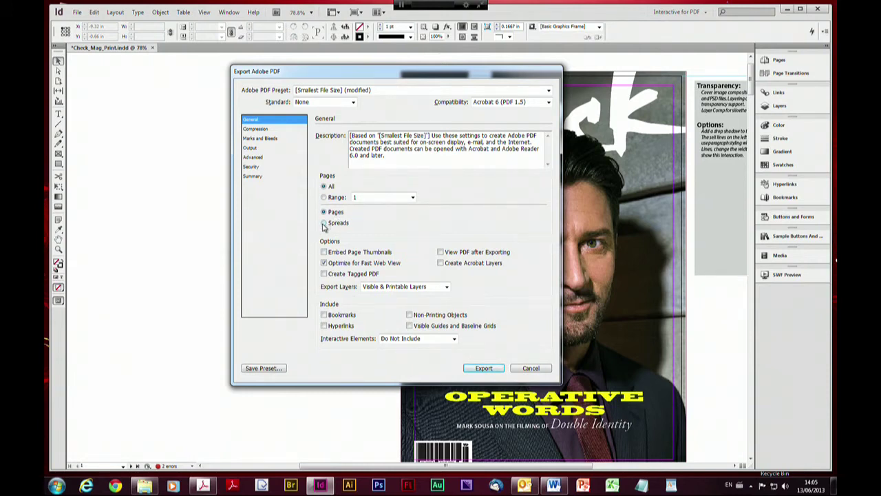
Switch the General export setting from Pages to Spreads and run the export
left_click(324, 223)
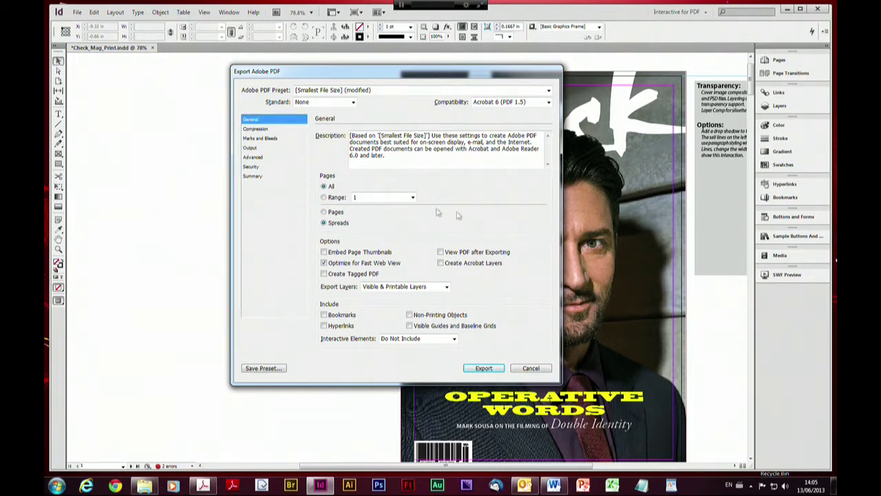
left_click(482, 369)
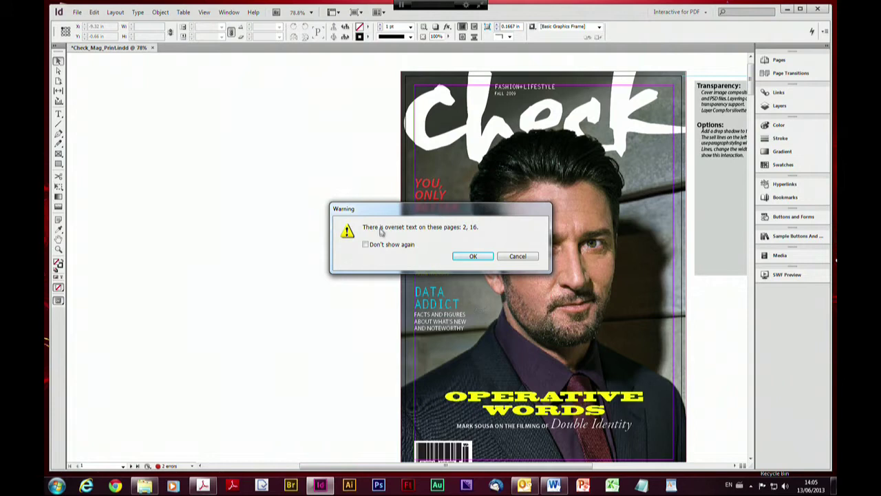
Accept the overset text warning, then minimize InDesign and Explorer to reveal the exported PDF
left_click_drag(396, 214, 301, 164)
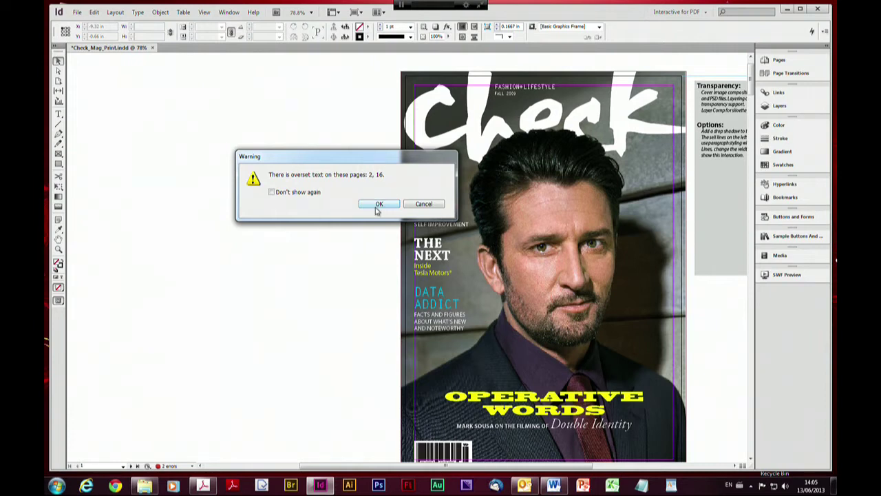
left_click(378, 208)
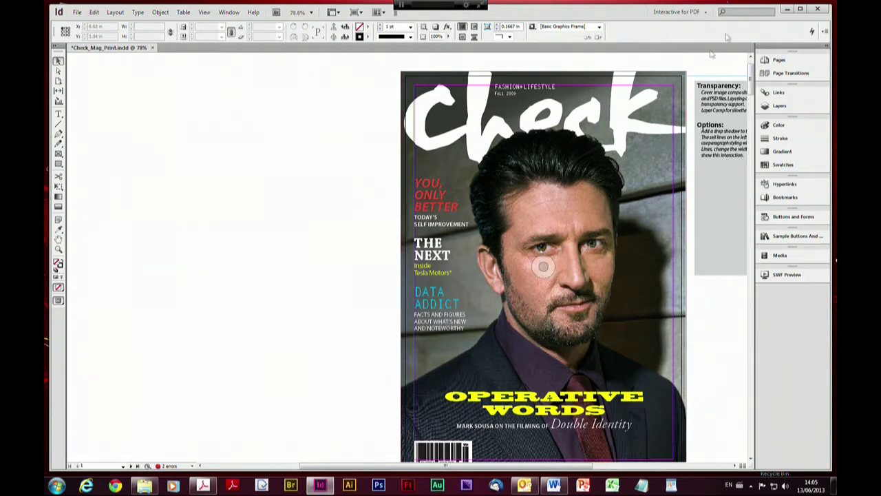
left_click(788, 11)
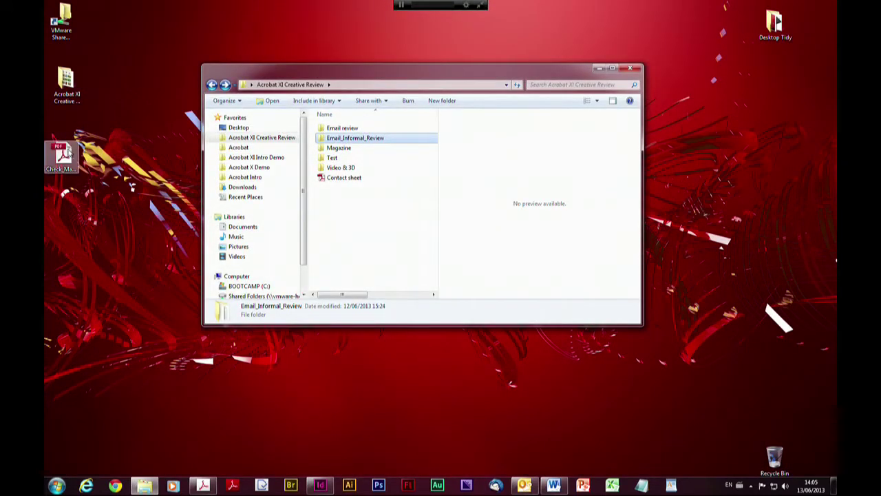
left_click(68, 152)
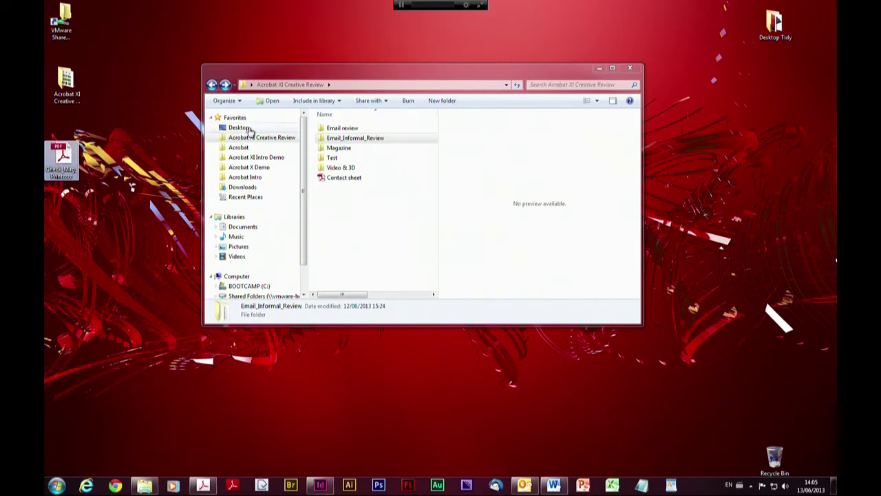
left_click(599, 69)
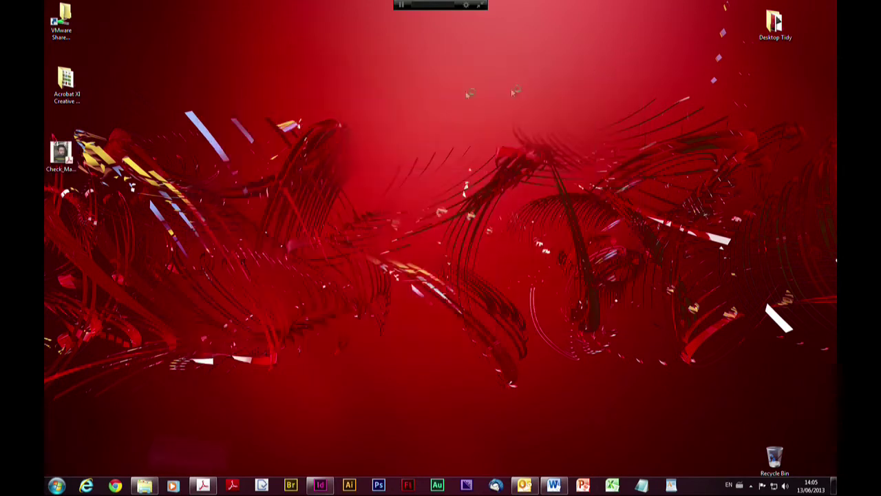
Open Check_Mag_Printzzzz.pdf in Acrobat at Fit Page and page through its spreads, returning to the cover
double_click(61, 153)
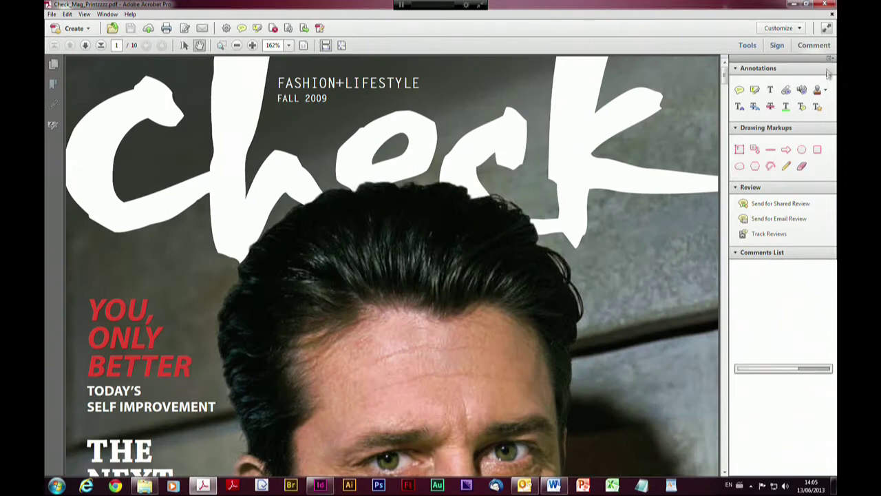
left_click(814, 45)
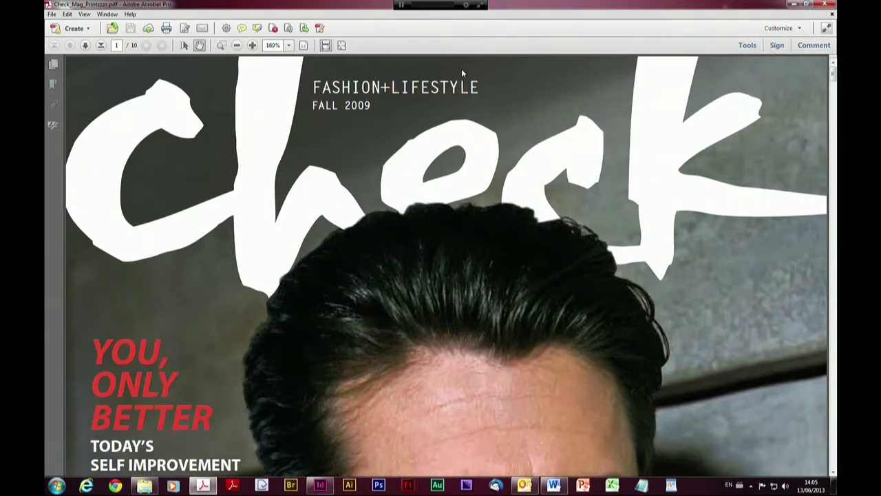
left_click(342, 46)
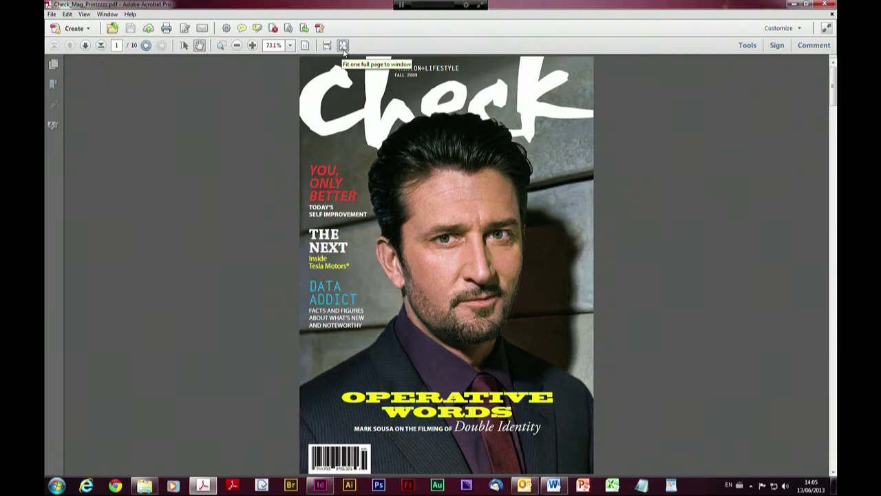
key("Page_Down")
key("Page_Down")
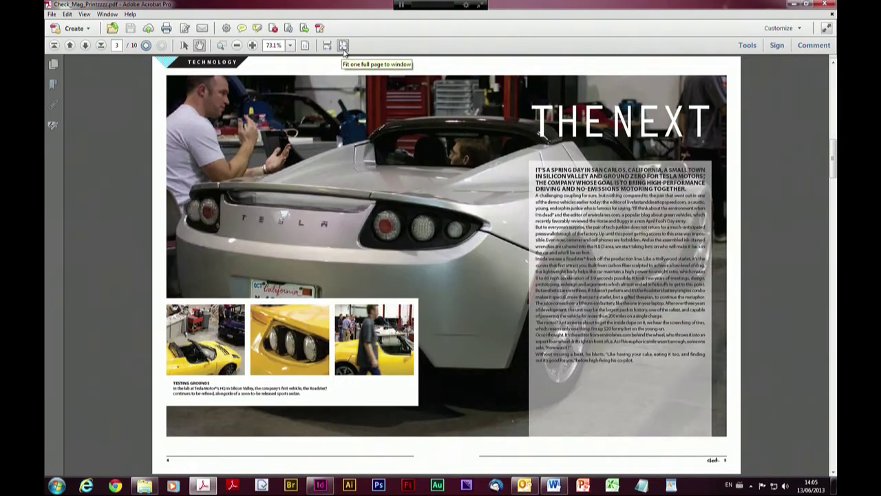
key("Page_Down")
key("Page_Down")
key("Page_Down")
key("Page_Down")
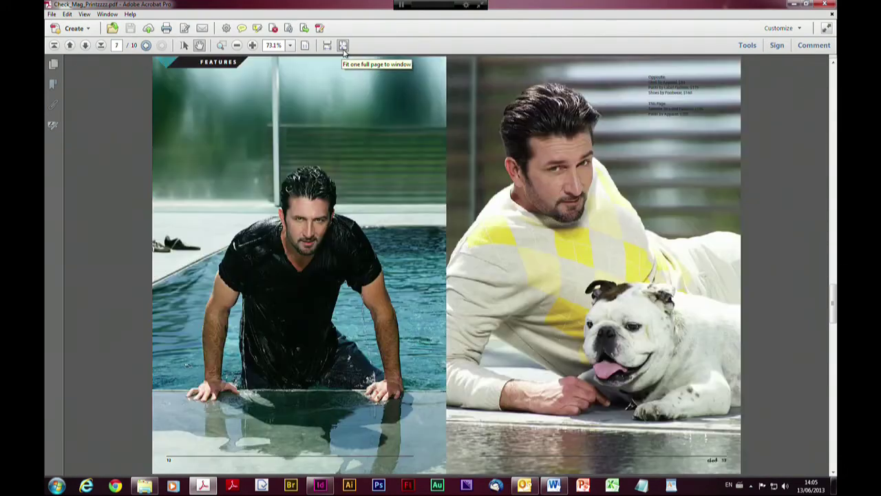
key("Page_Down")
key("Page_Down")
key("Page_Down")
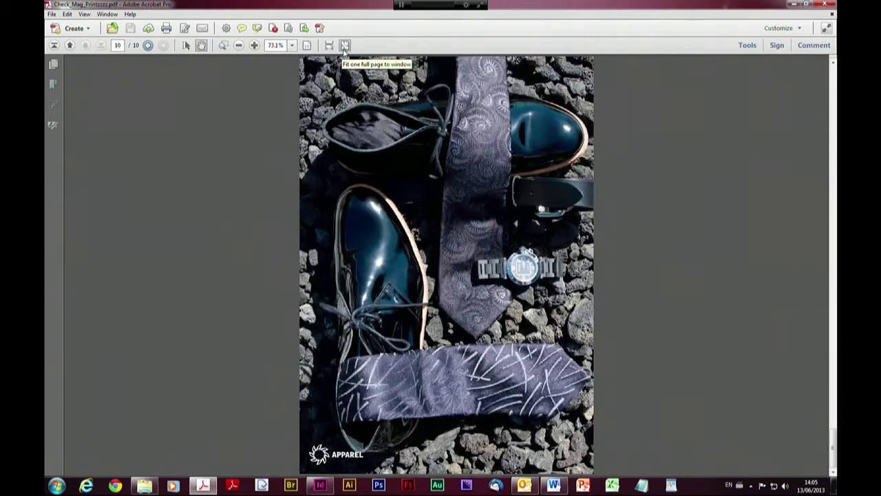
key("Page_Up")
key("Page_Up")
key("Page_Up")
key("Page_Up")
key("Page_Up")
key("Page_Up")
key("Page_Up")
key("Page_Up")
key("Page_Up")
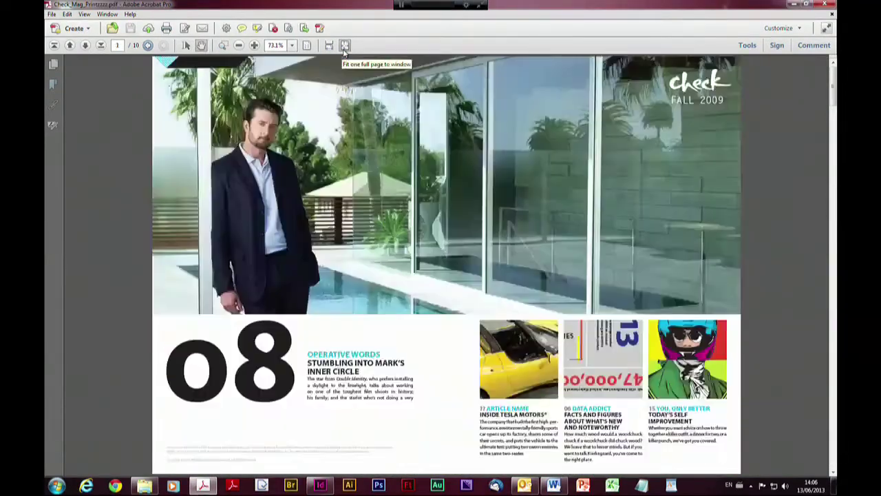
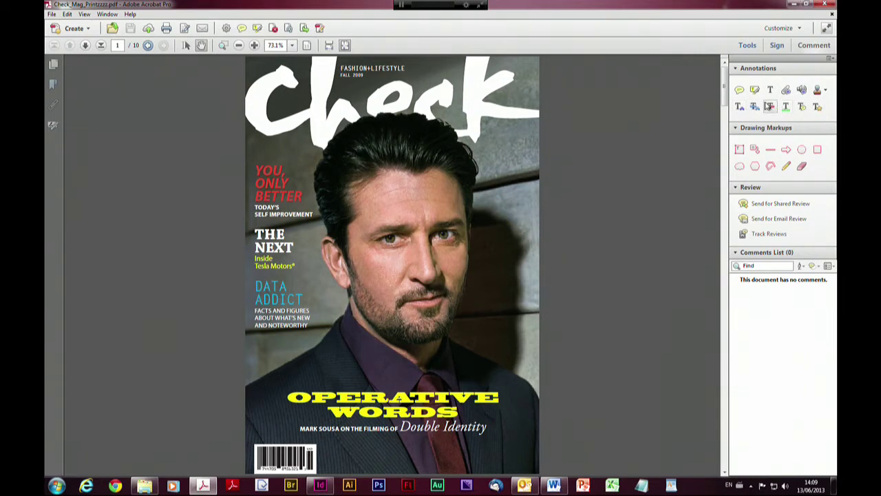
Place a sticky note beside the 'YOU,' headline with the comment 'Is me or is you?'
left_click(740, 91)
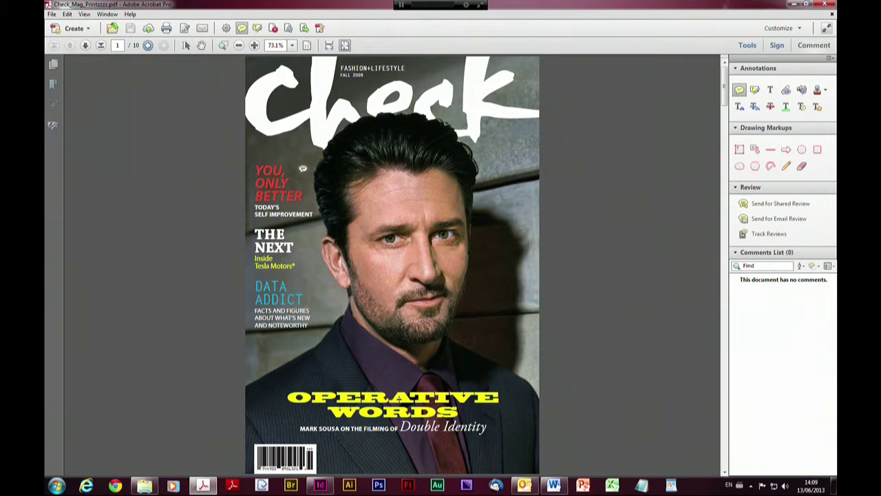
left_click(301, 169)
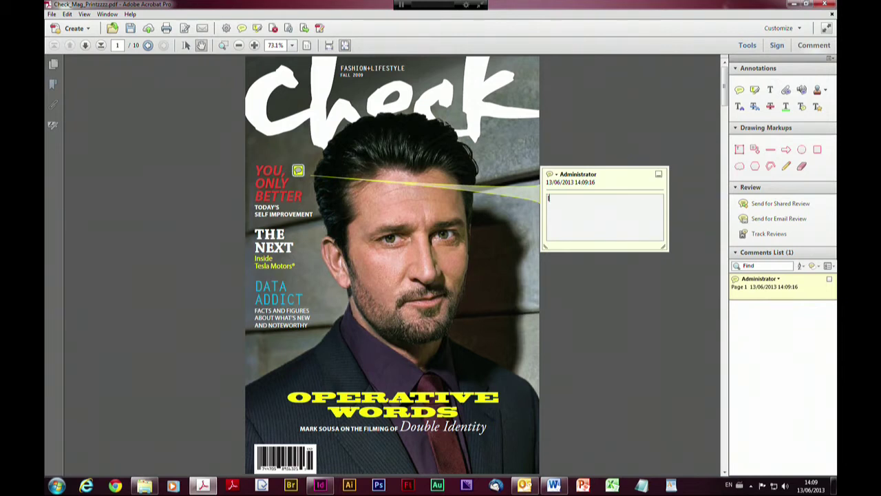
type("Is me or is you?")
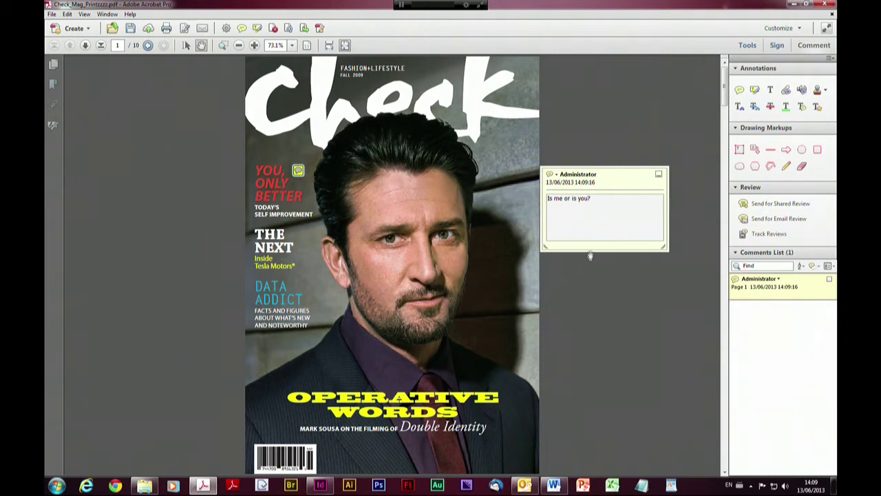
left_click(602, 287)
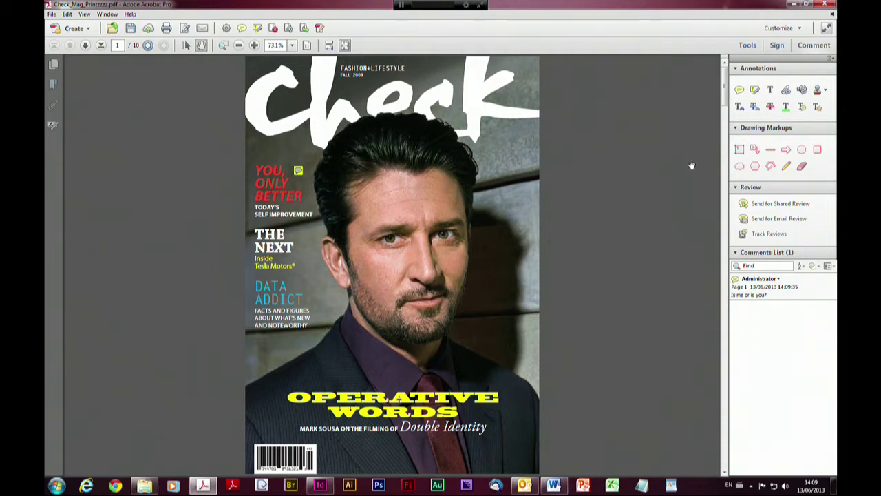
left_click(754, 92)
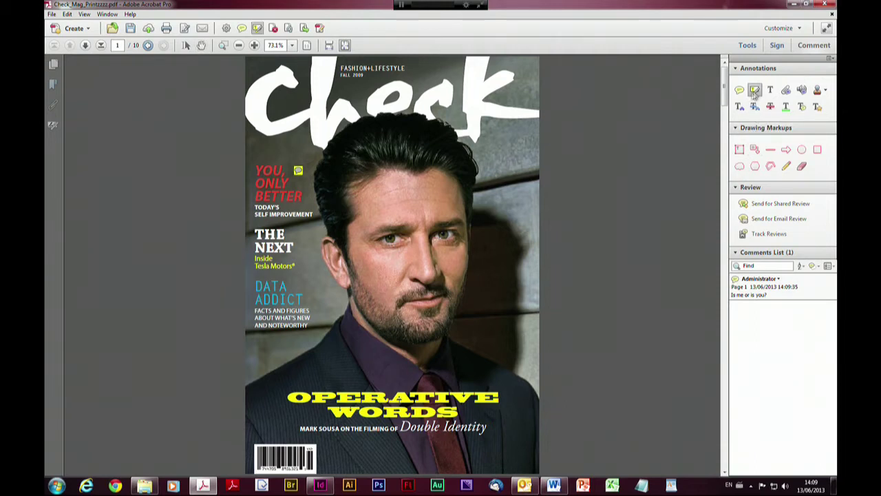
Highlight DATA ADDICT and give its highlight the note 'Change colour of text'
left_click_drag(258, 285, 289, 302)
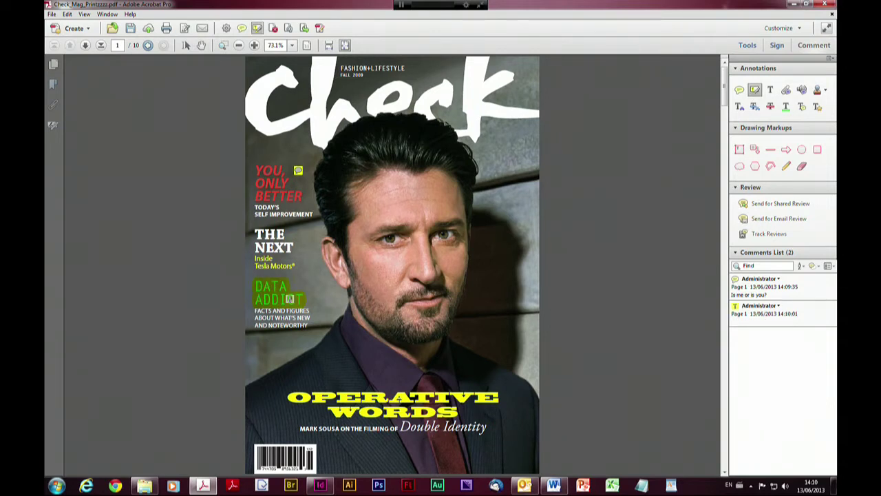
left_click(266, 285)
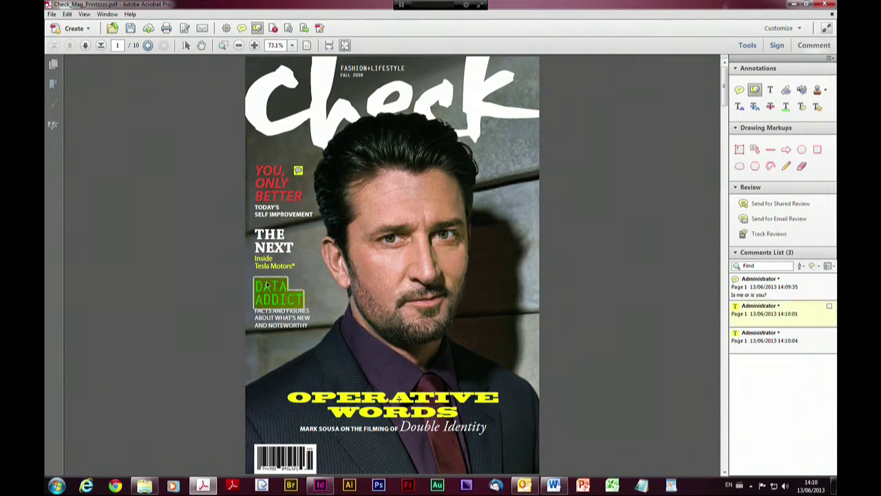
double_click(266, 286)
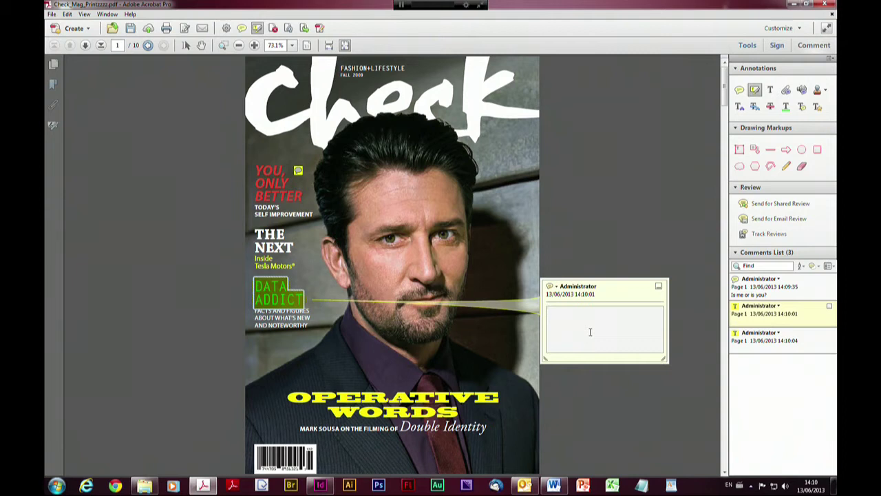
type("Change colour of text")
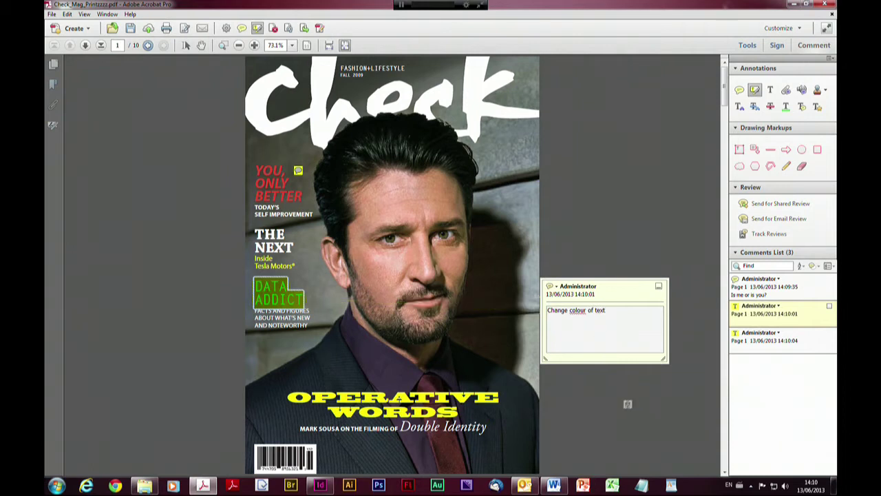
left_click(601, 404)
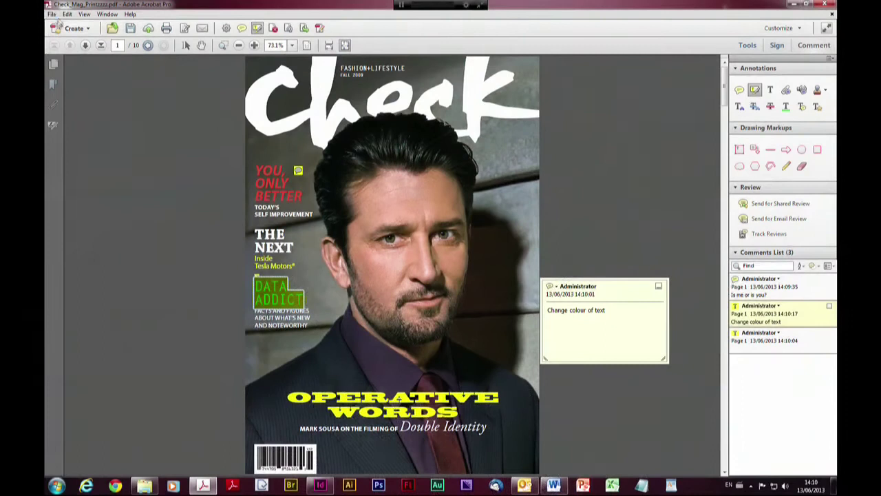
Review the comment Login Name under Edit > Preferences > Identity, then close Preferences with OK
left_click(67, 14)
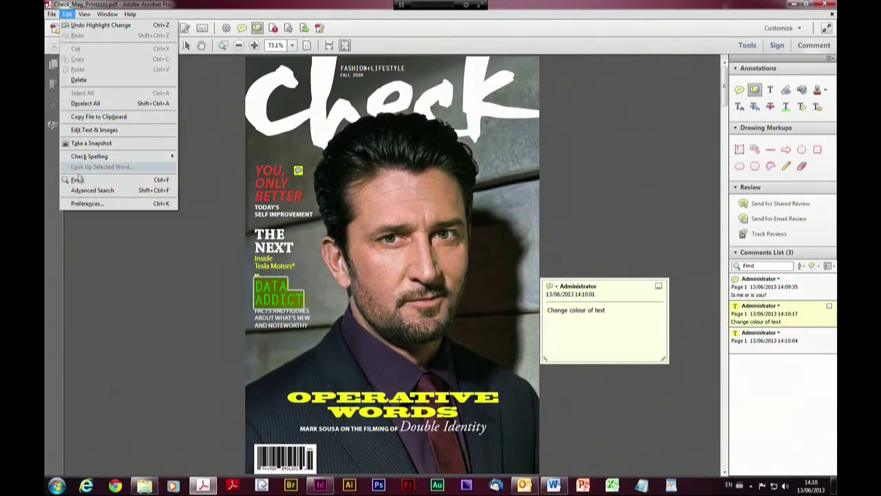
left_click(81, 204)
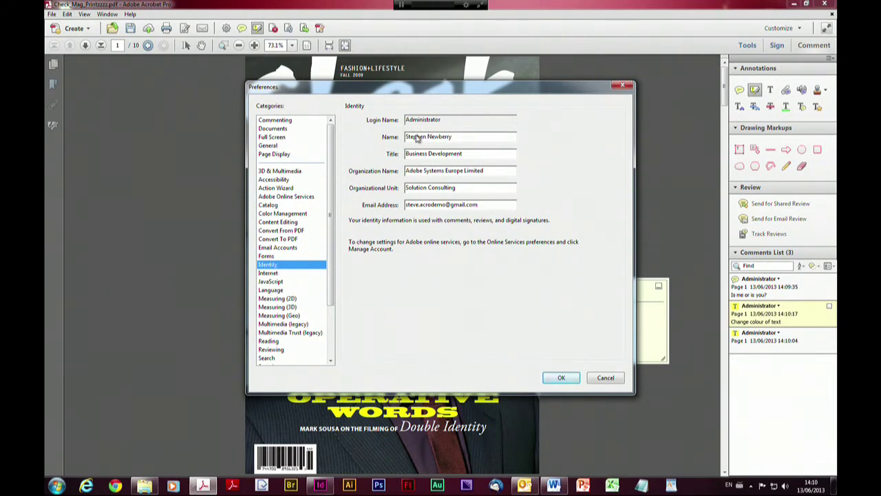
left_click(445, 120)
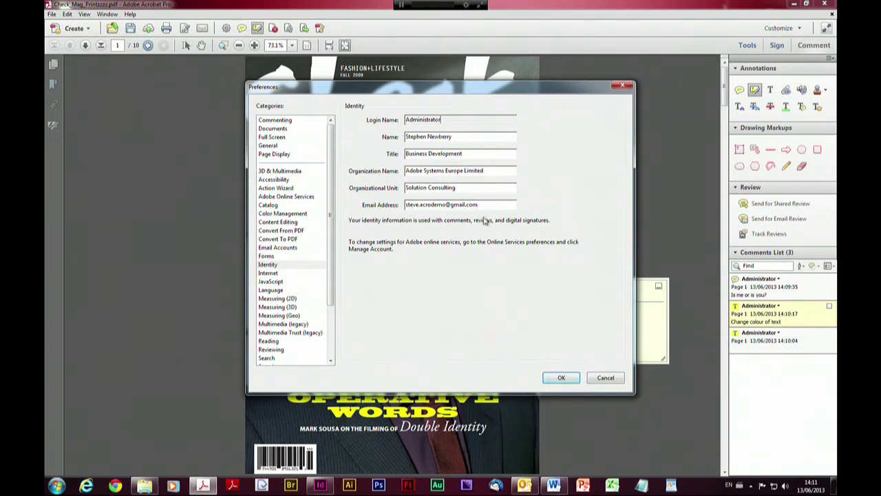
left_click(561, 378)
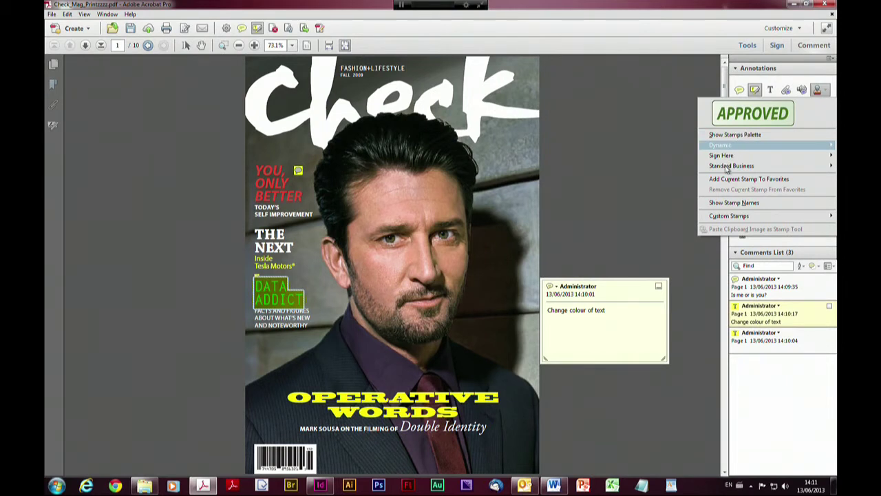
Stamp Standard Business NOT APPROVED on the cover, enlarged and rotated diagonally across the face
mouse_move(727, 170)
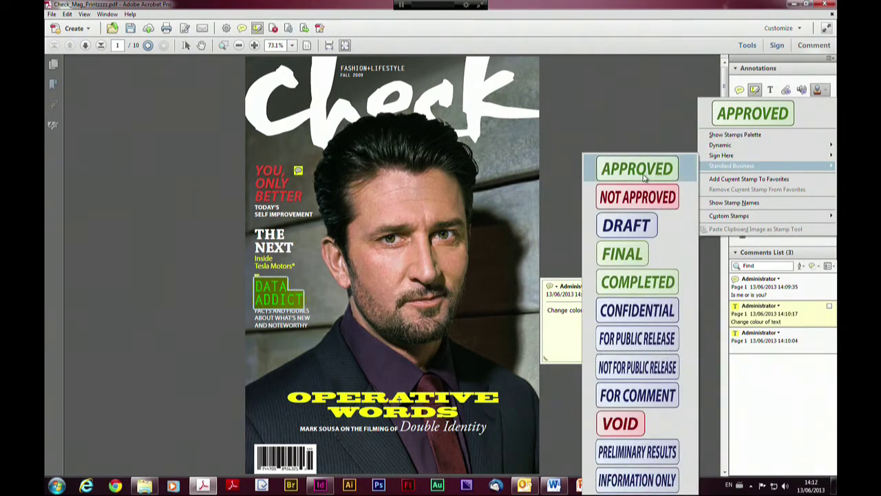
left_click(643, 197)
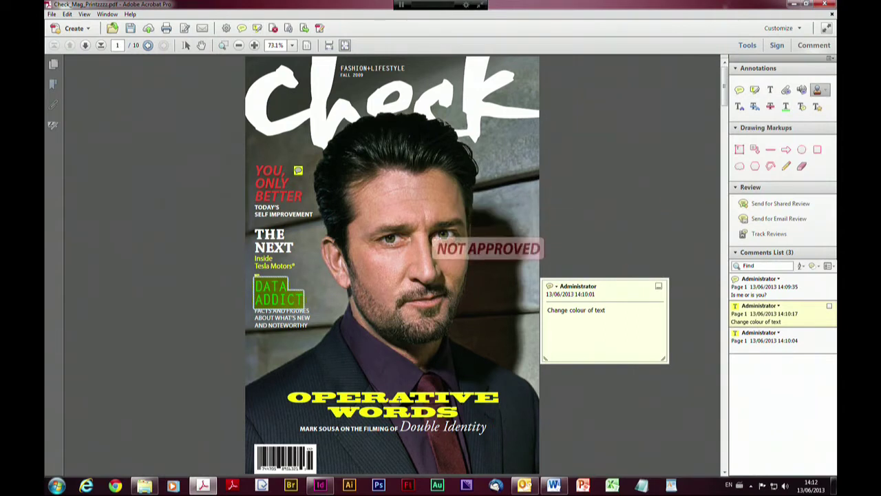
left_click(389, 328)
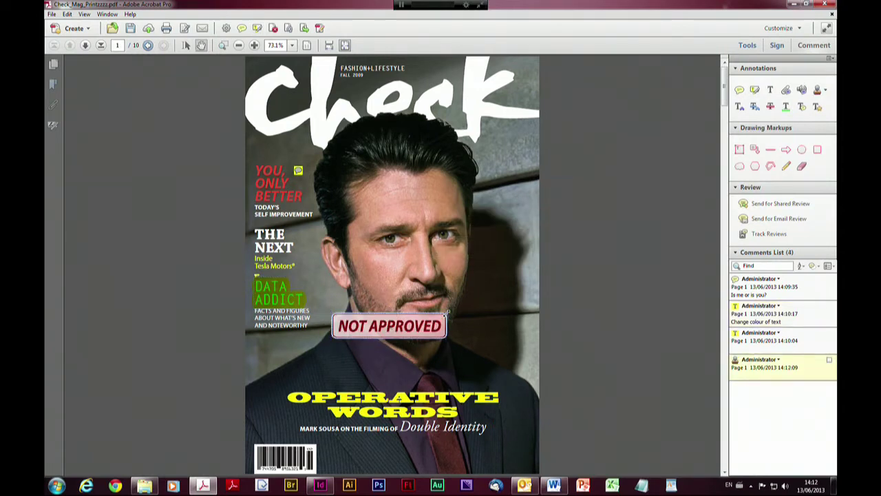
left_click_drag(521, 251, 518, 254)
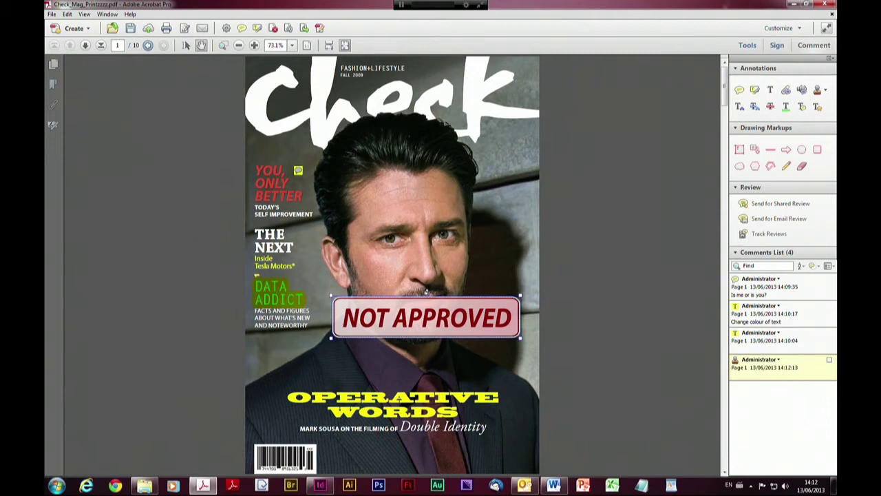
left_click_drag(427, 293, 408, 285)
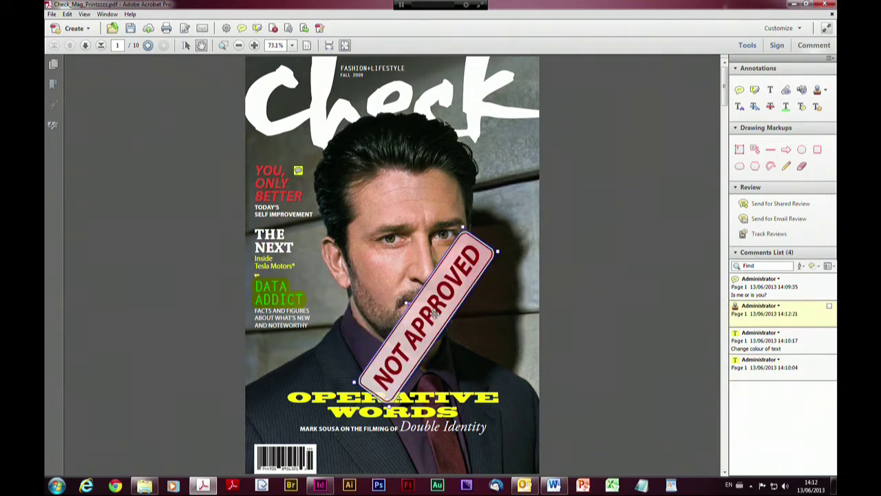
left_click_drag(402, 255, 406, 262)
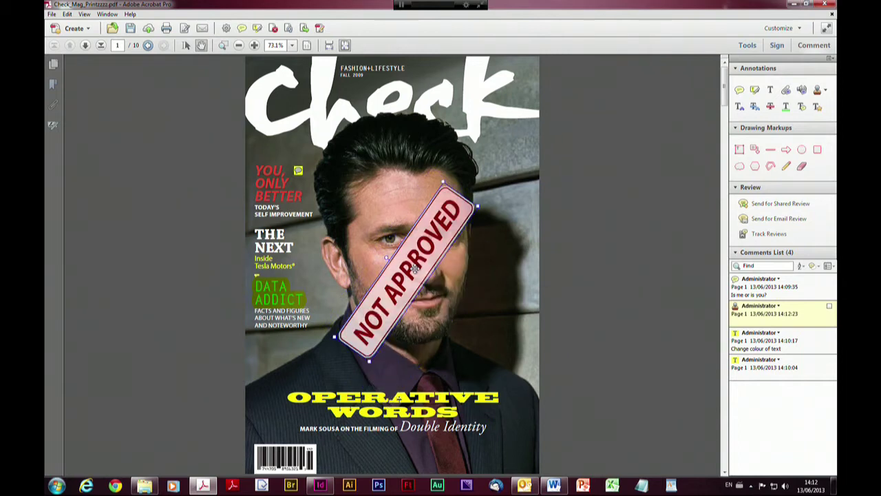
left_click(492, 301)
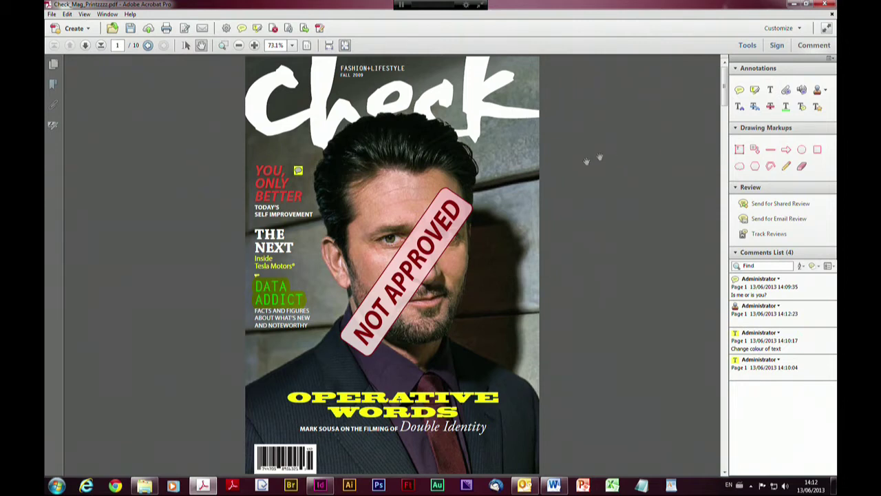
Add an enlarged dynamic CONFIDENTIAL stamp near the top of the cover
left_click(825, 90)
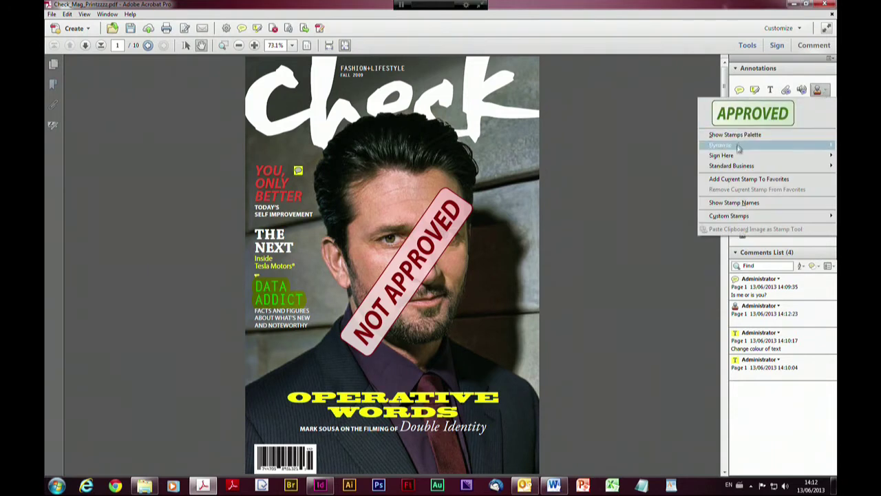
mouse_move(737, 147)
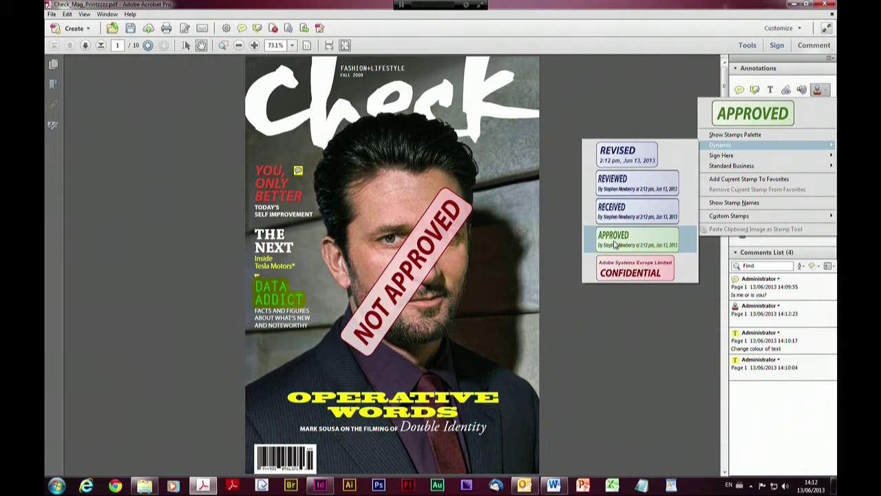
left_click(628, 264)
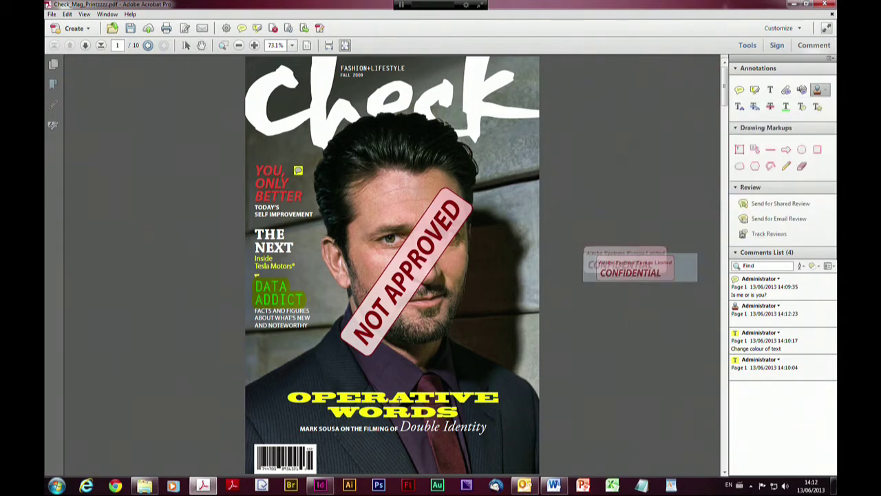
left_click(367, 128)
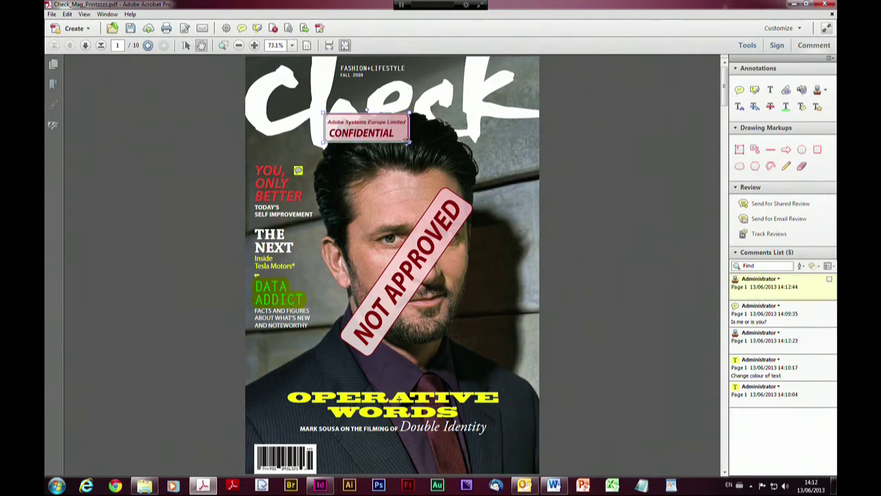
left_click_drag(409, 143, 509, 195)
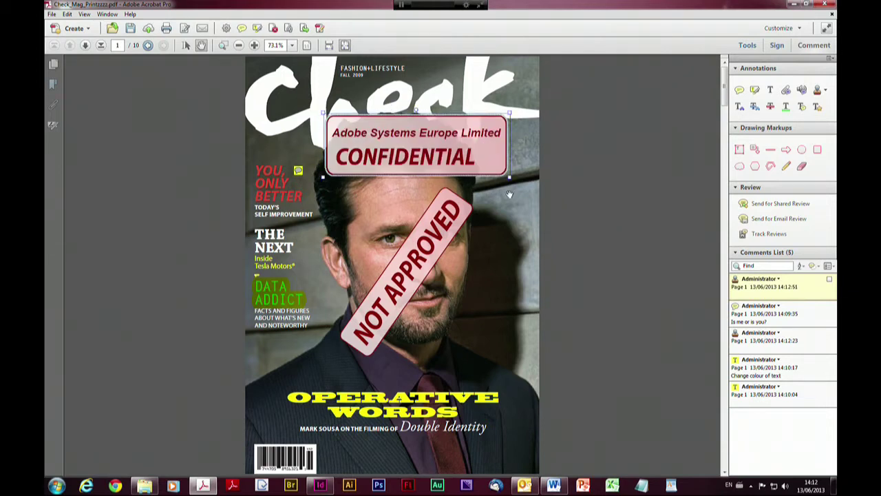
Add a dynamic RECEIVED stamp enlarged over the OPERATIVE WORDS headline
left_click(829, 91)
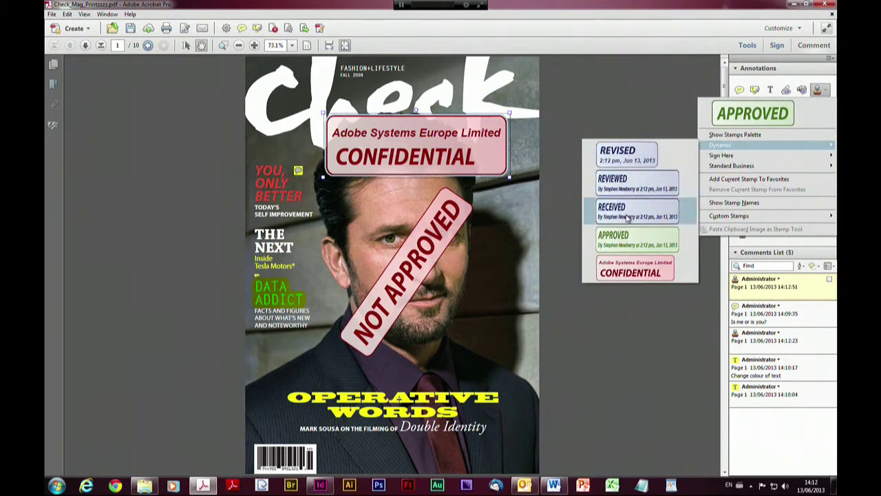
left_click(627, 214)
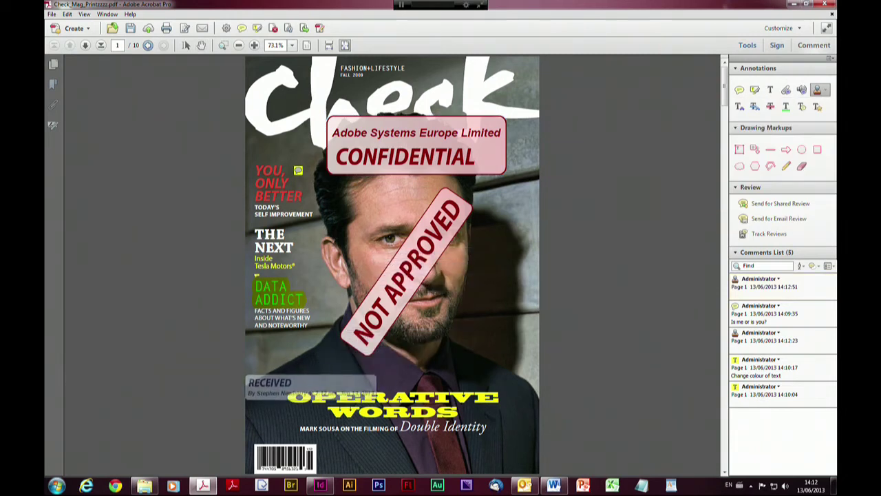
left_click(387, 380)
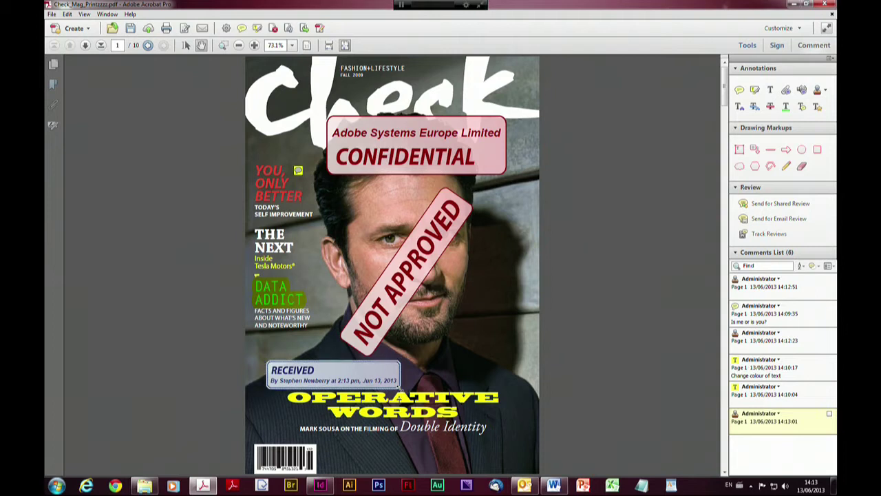
left_click_drag(399, 388, 557, 444)
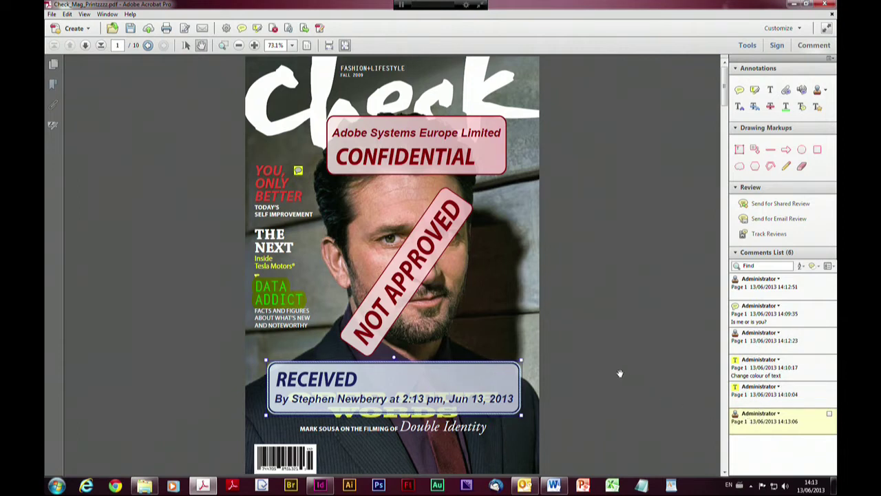
left_click(501, 337)
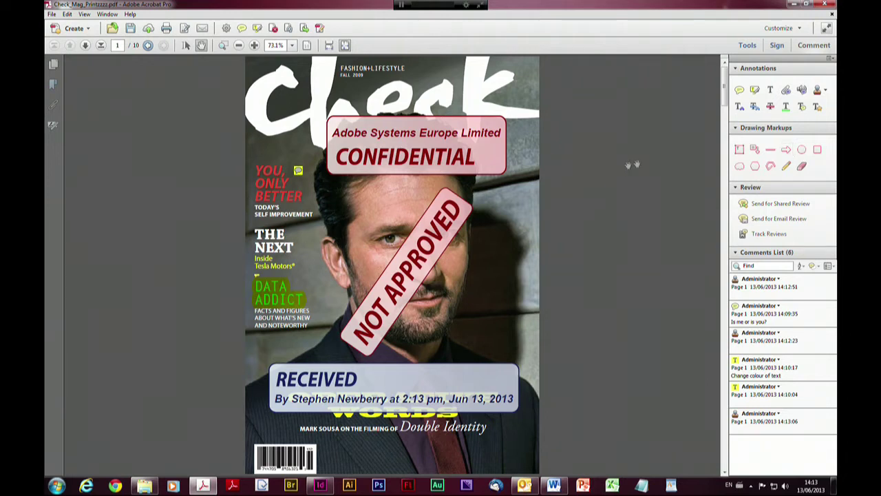
Add a callout box reading 'Callout' above the face, its leader pointing at THE NEXT
left_click(755, 151)
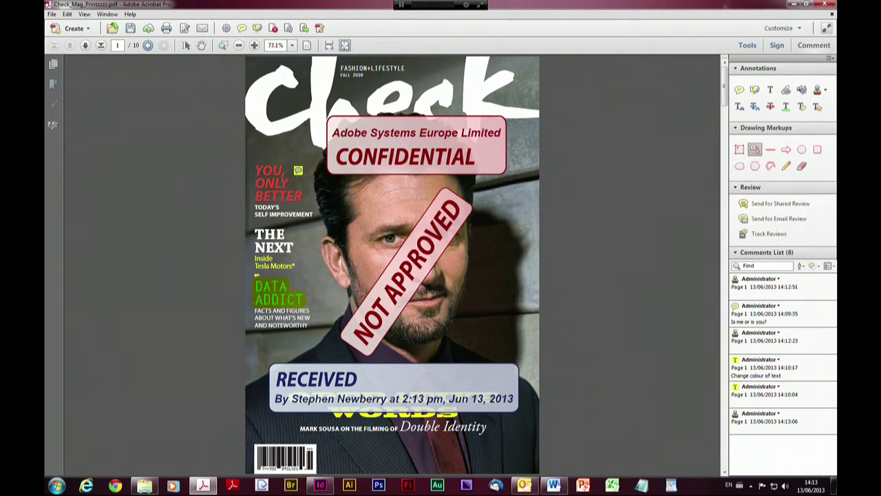
left_click(298, 240)
left_click(391, 216)
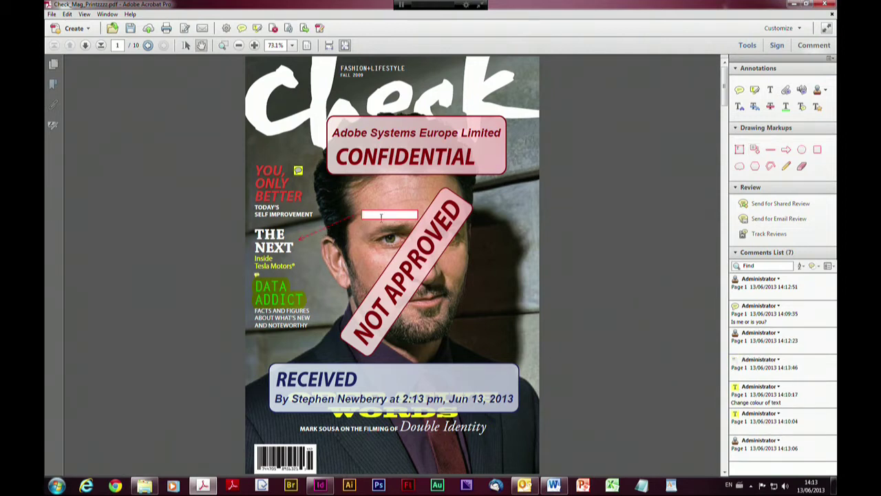
type("Callout")
Drag the NOT APPROVED stamp to the cover's lower right, then go to page 2
left_click(787, 166)
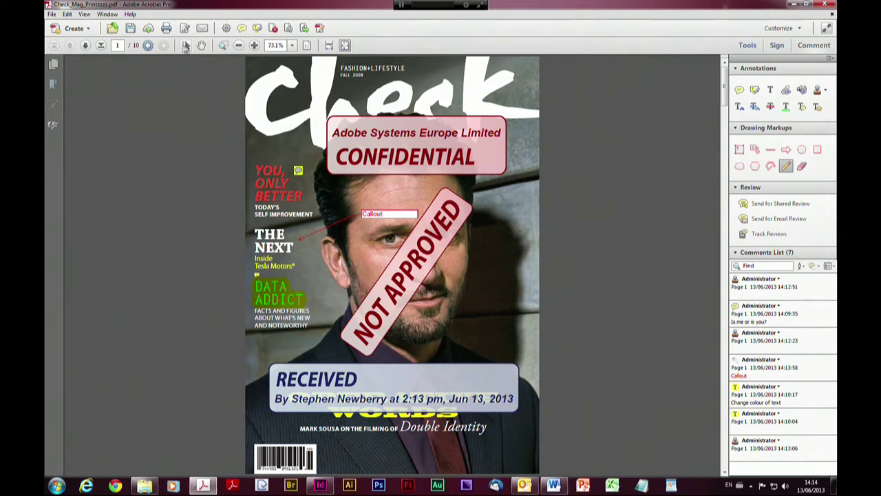
left_click(201, 46)
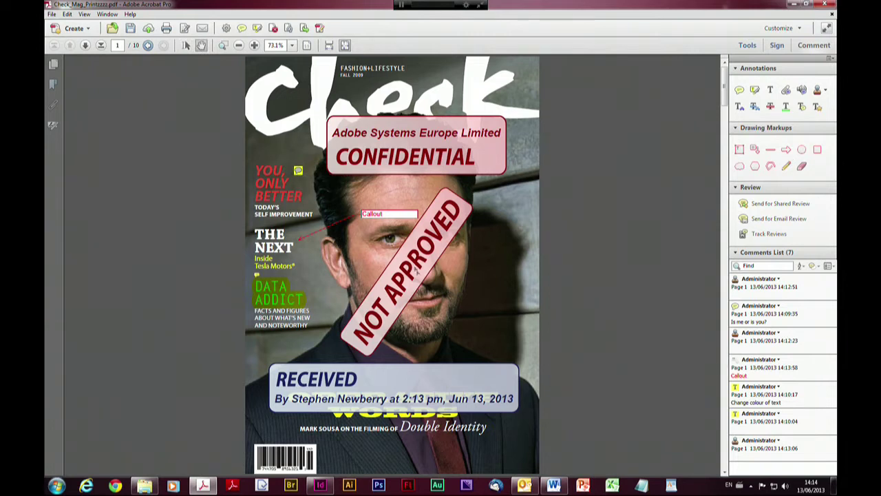
left_click_drag(416, 271, 477, 342)
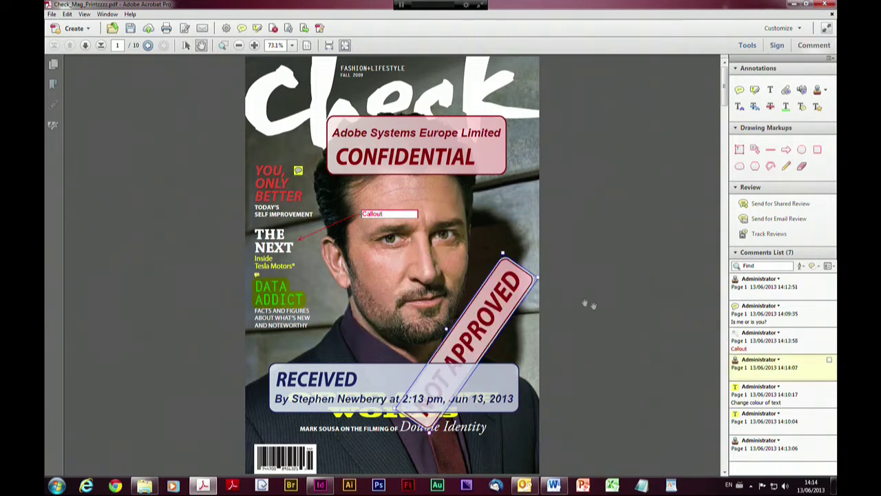
left_click(726, 433)
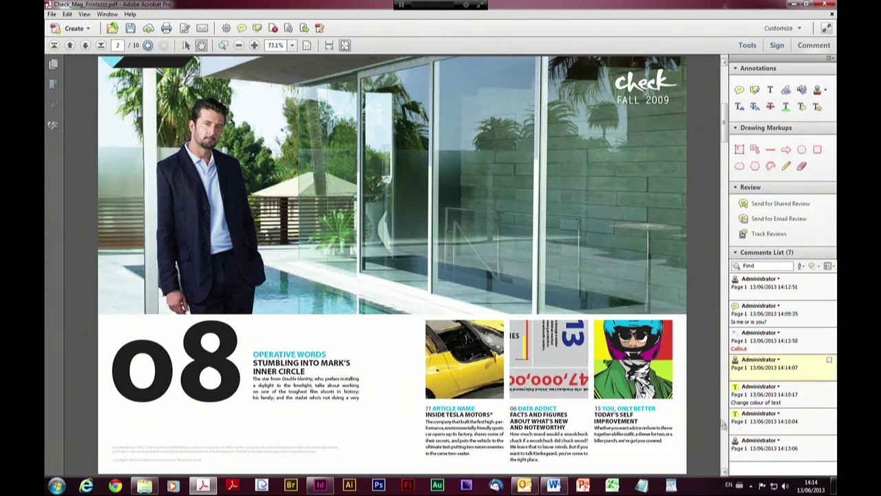
Draw pencil loops around the Operative Words article and the Tesla Motors article
left_click(785, 166)
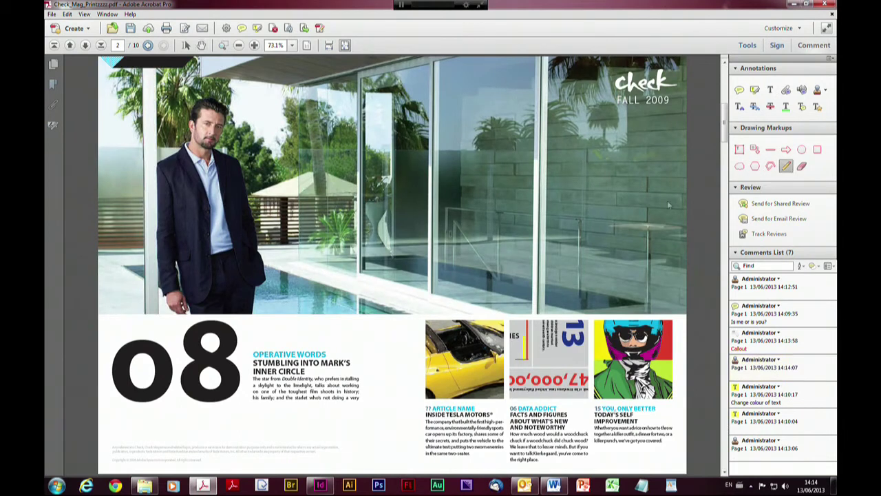
mouse_move(286, 333)
left_mouse_down()
mouse_move(269, 330)
mouse_move(296, 399)
mouse_move(279, 326)
mouse_move(294, 338)
left_mouse_up()
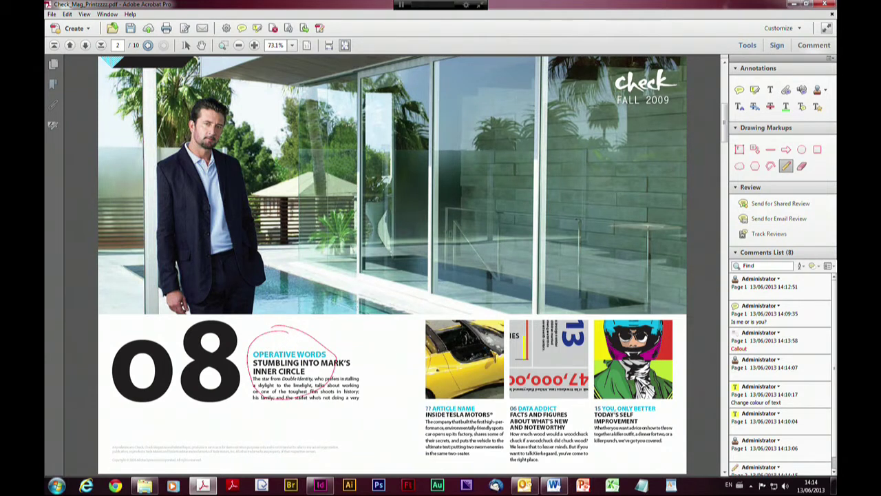
mouse_move(427, 308)
left_mouse_down()
mouse_move(395, 325)
mouse_move(513, 403)
mouse_move(516, 296)
mouse_move(429, 301)
left_mouse_up()
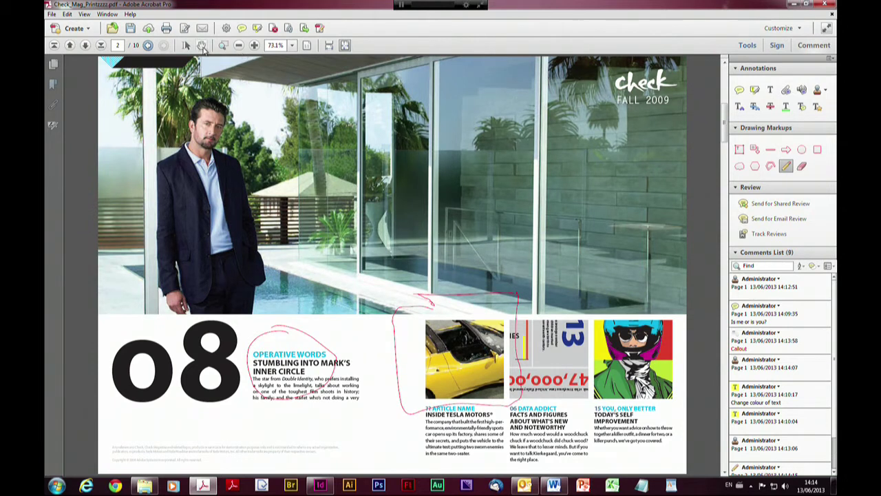
Select the Operative Words loop and nudge it slightly left and down
left_click(202, 47)
left_click(186, 45)
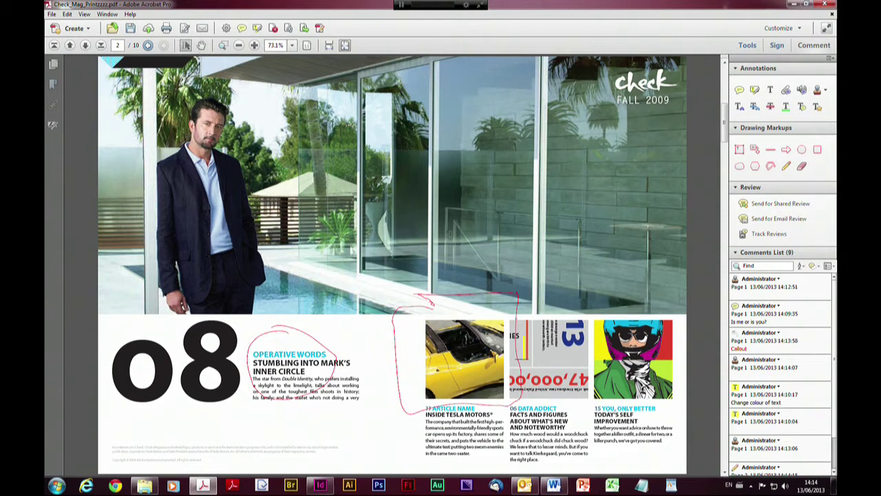
double_click(284, 329)
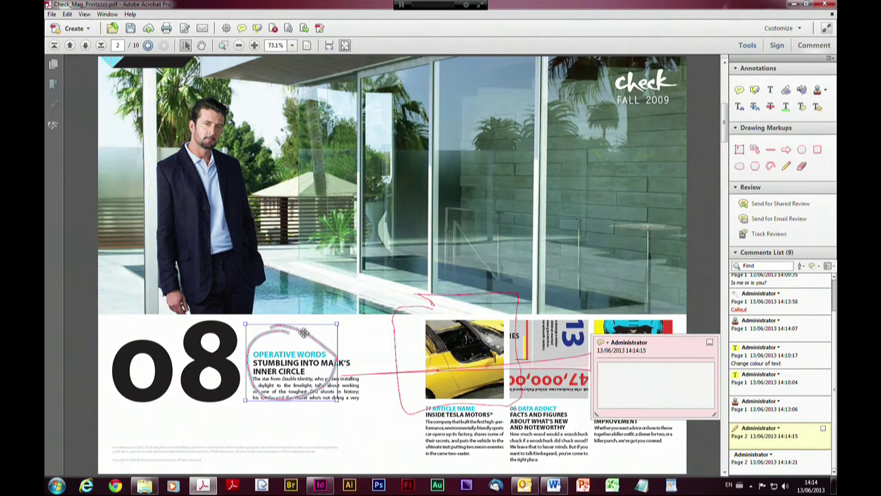
double_click(303, 332)
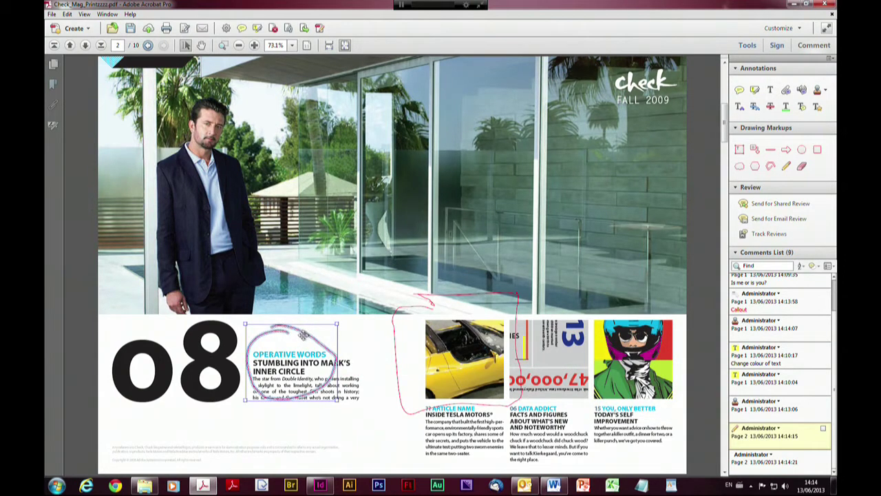
left_click_drag(303, 336, 300, 339)
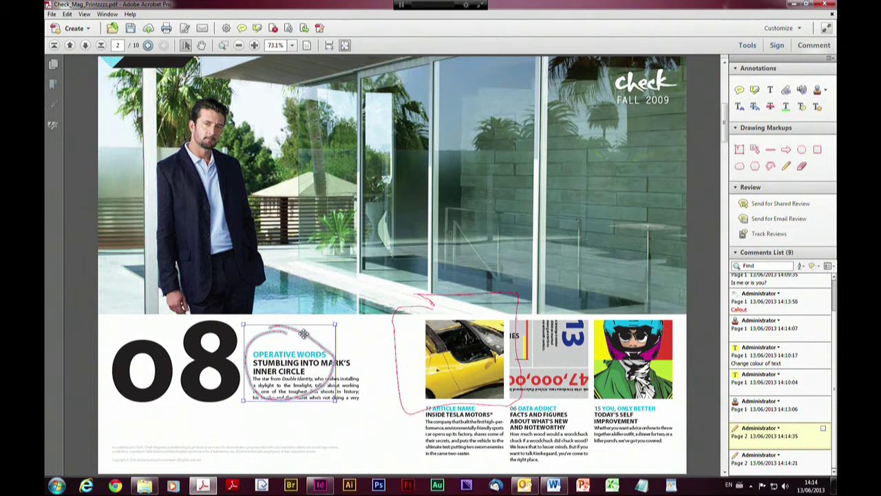
Set the Operative Words pencil loop's properties to 11 pt thickness and green colour
right_click(306, 336)
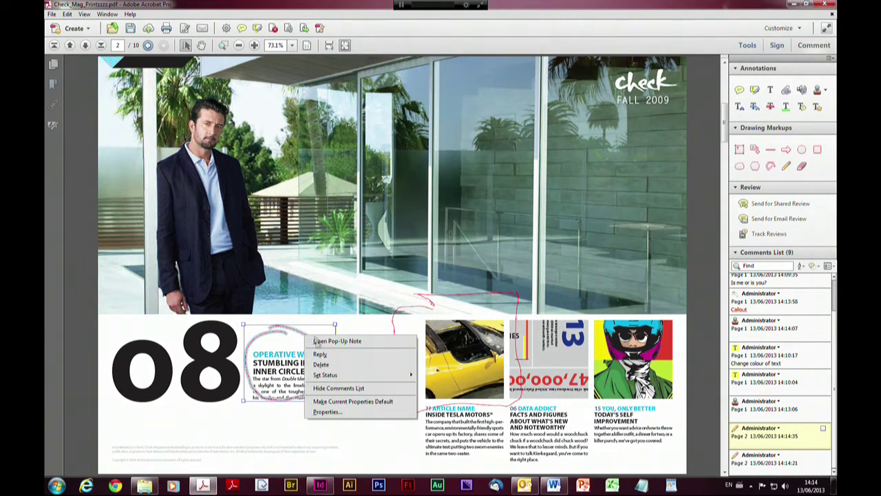
left_click(328, 412)
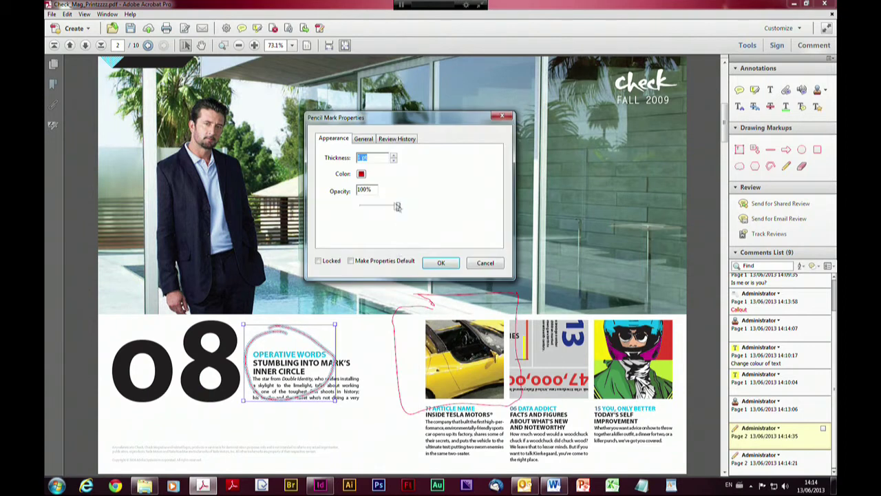
left_click(393, 156)
left_click(393, 156)
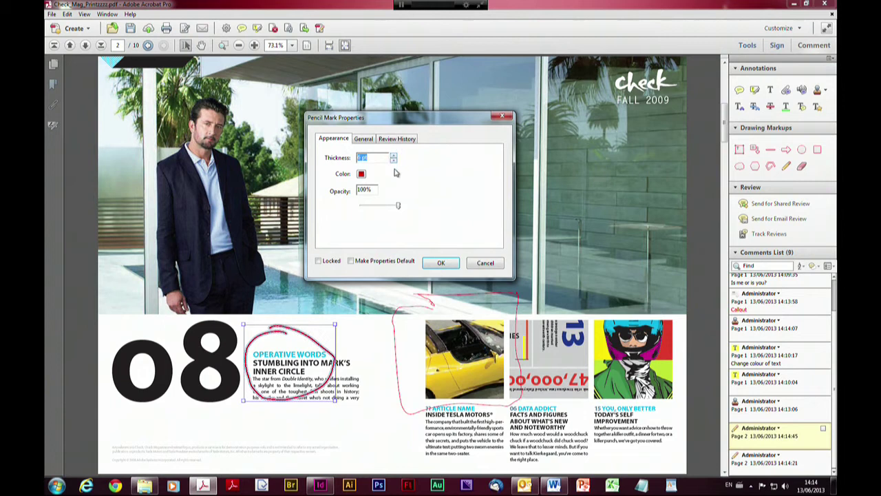
left_click(393, 157)
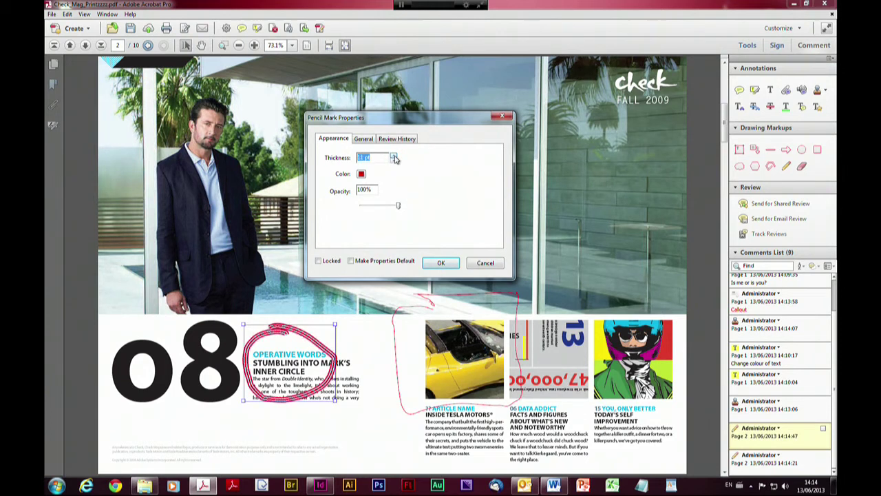
left_click(361, 174)
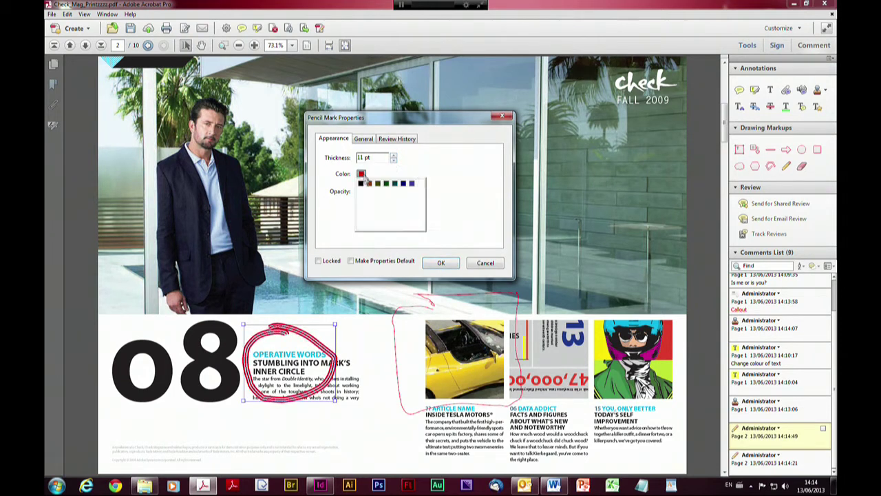
left_click(388, 213)
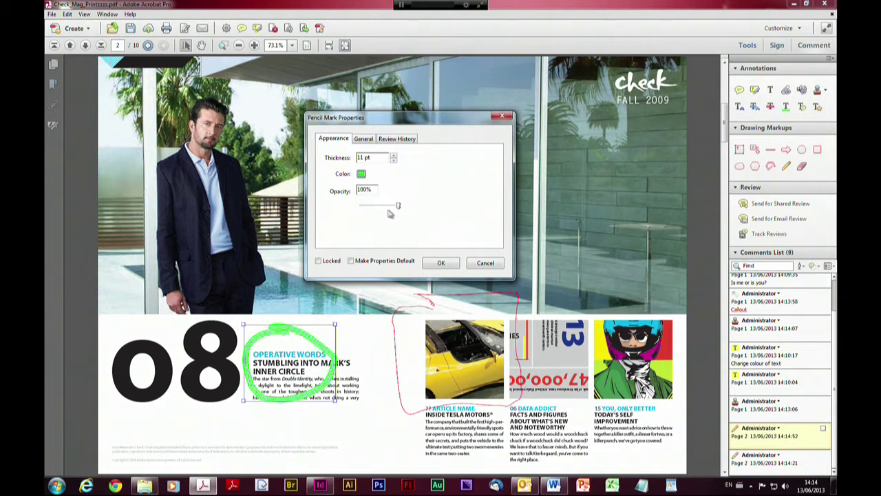
left_click(441, 264)
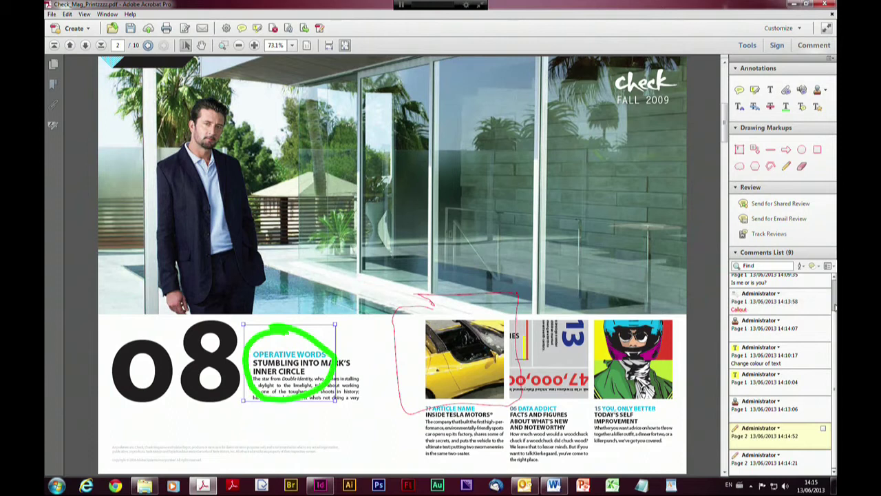
scroll(835, 303, "up", 2)
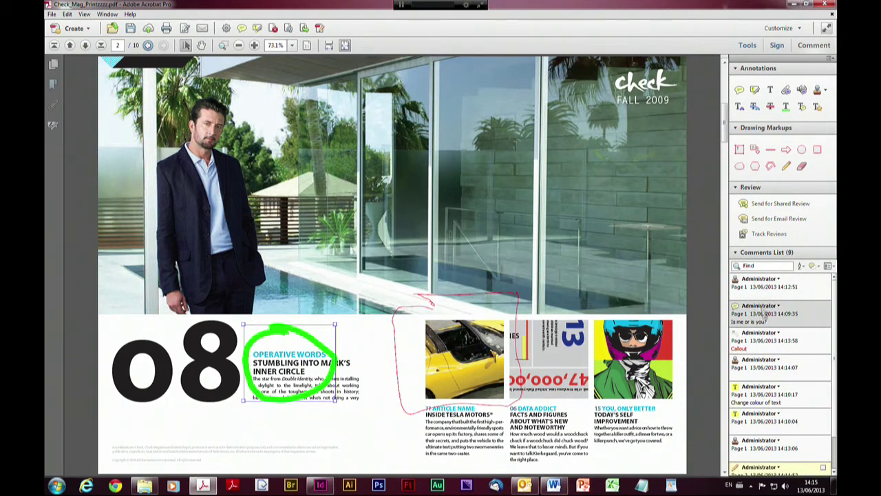
left_click(764, 296)
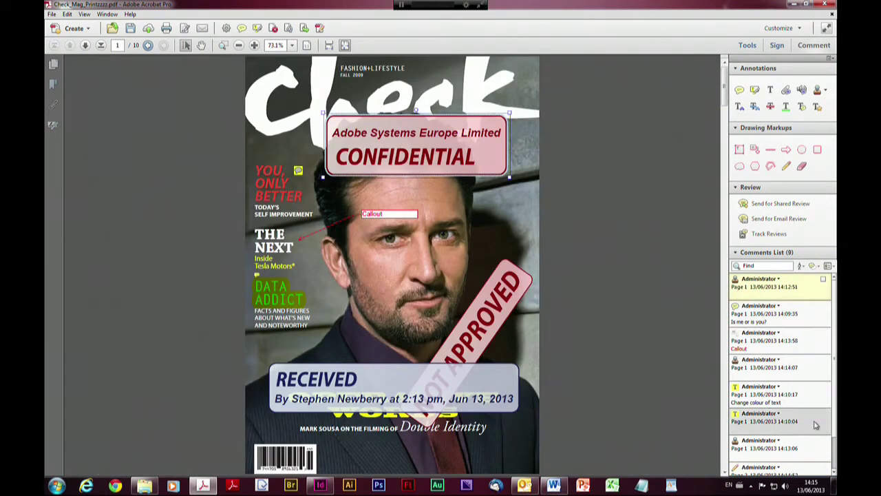
scroll(834, 412, "down", 2)
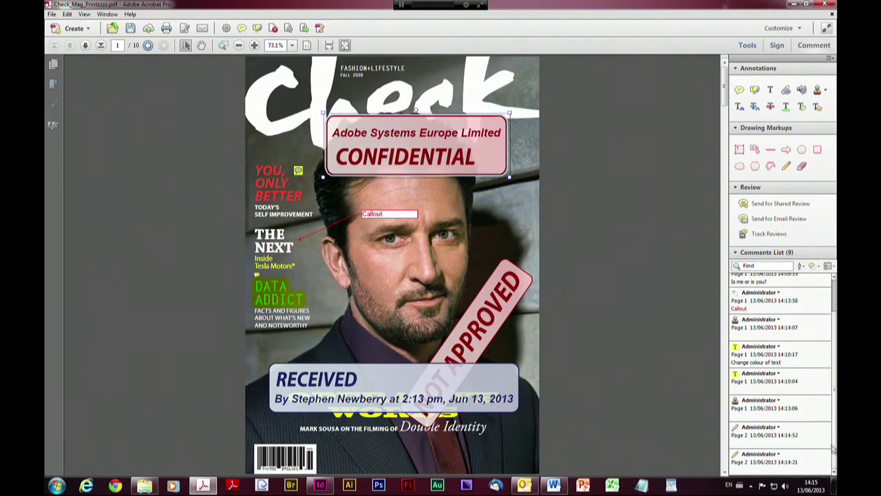
left_click(786, 460)
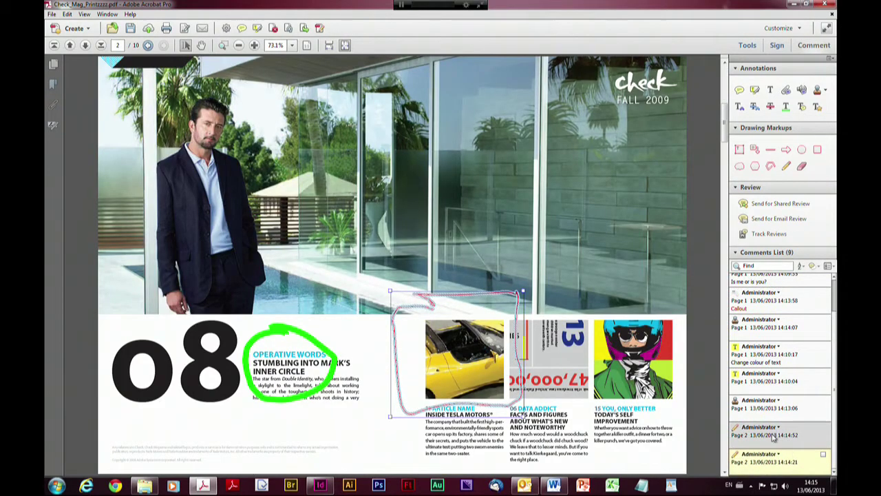
left_click(782, 432)
left_click(766, 381)
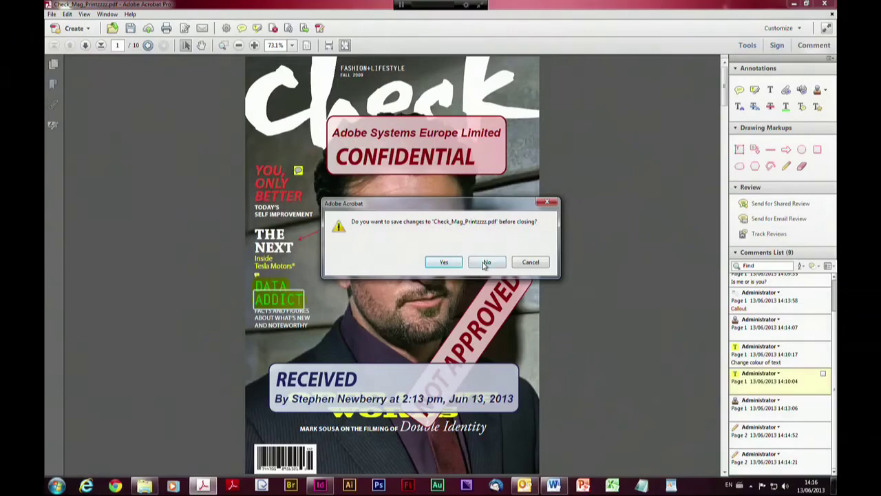
Close the magazine unsaved, exit Acrobat, and open Curetall_Informed_Consent from Acrobat XI Creative Review > Email_Informal_Review
left_click(486, 262)
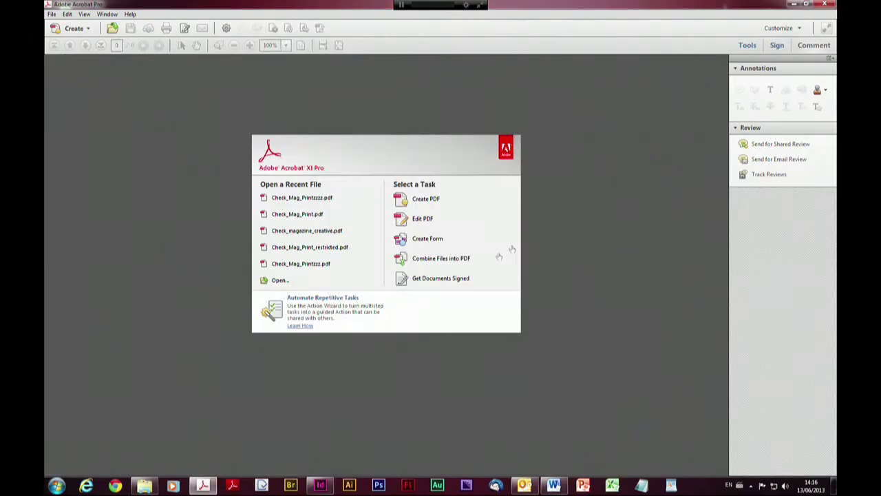
left_click(796, 4)
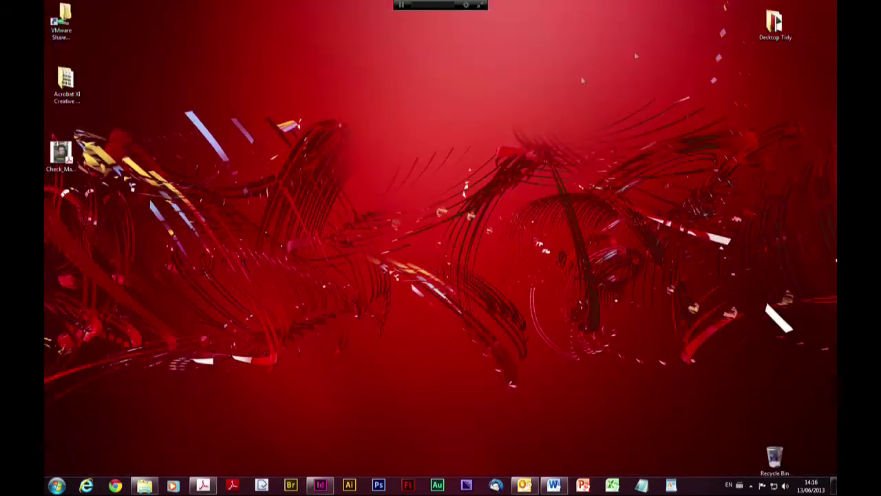
left_click(67, 83)
double_click(67, 83)
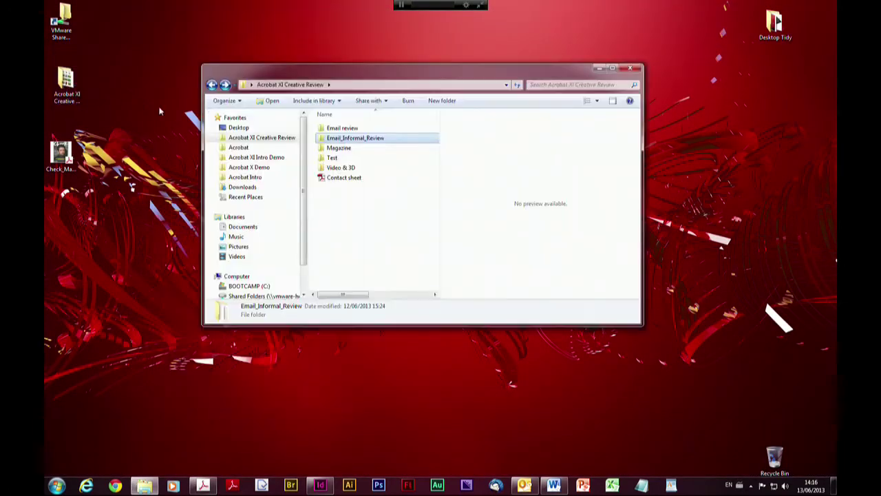
double_click(324, 141)
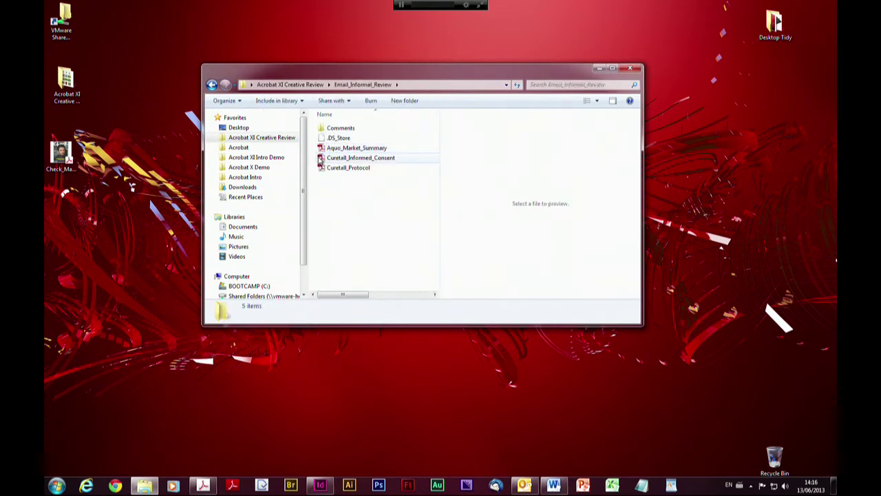
left_click(321, 160)
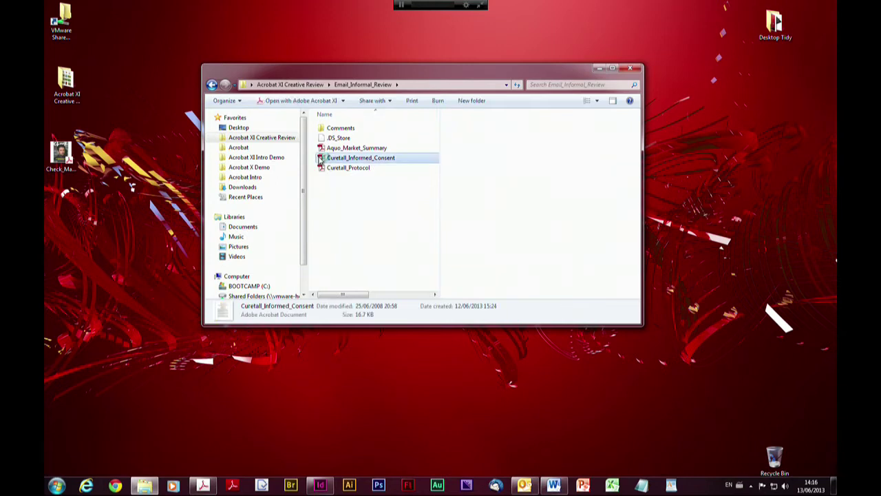
double_click(320, 159)
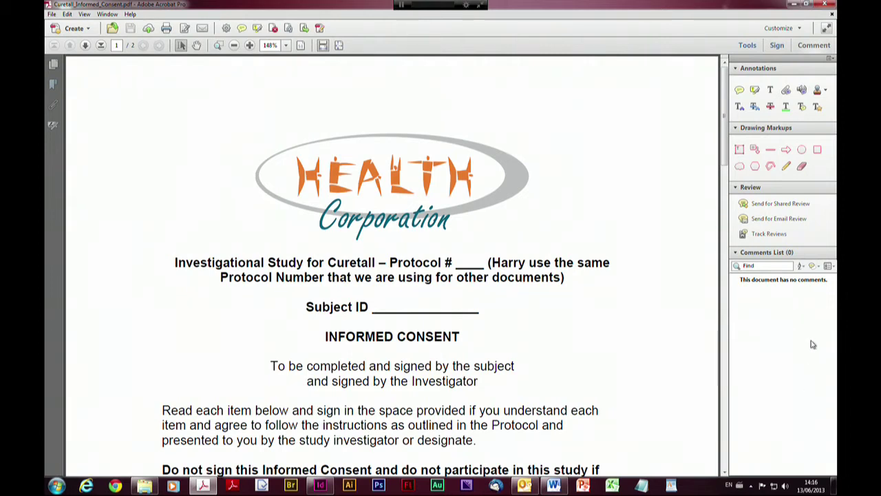
Import comments from the Curetall Informed Consent_ab and _cd data files via Import Data File
left_click(830, 267)
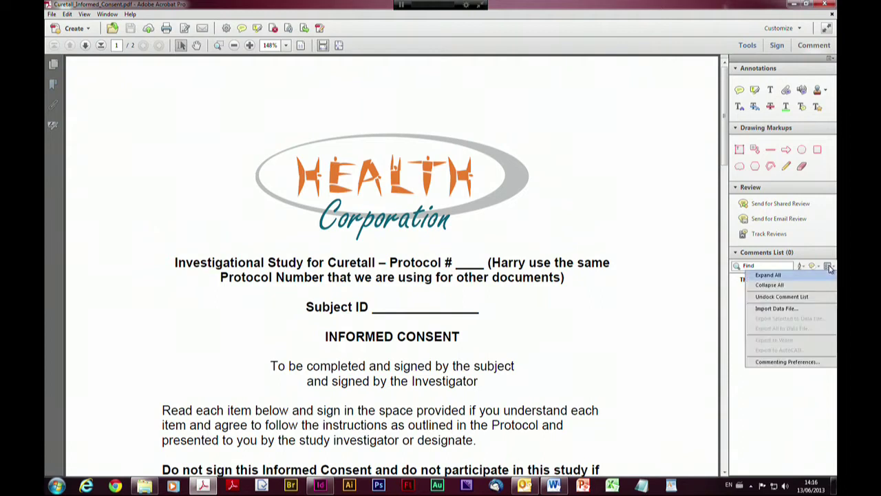
left_click(792, 309)
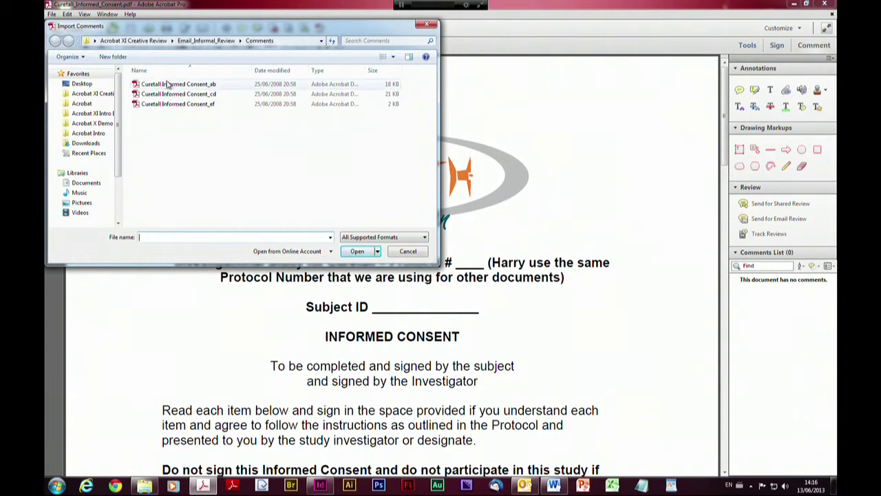
left_click(146, 86)
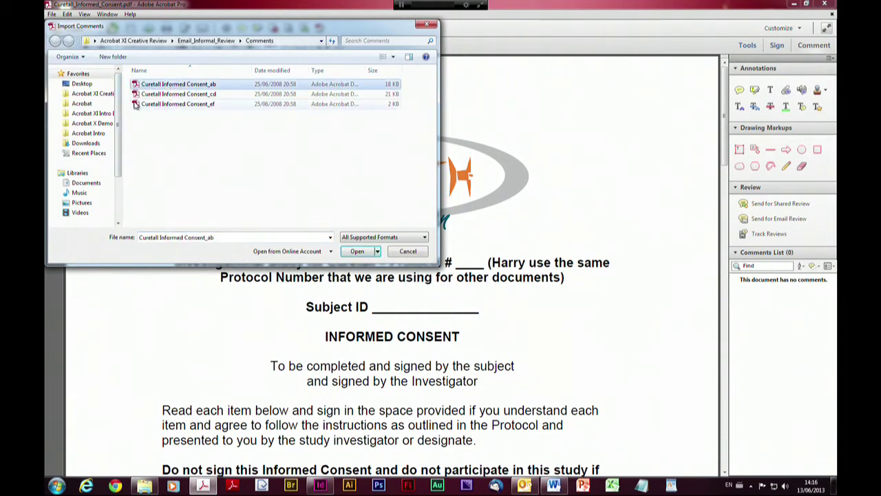
left_click(137, 96, "ctrl")
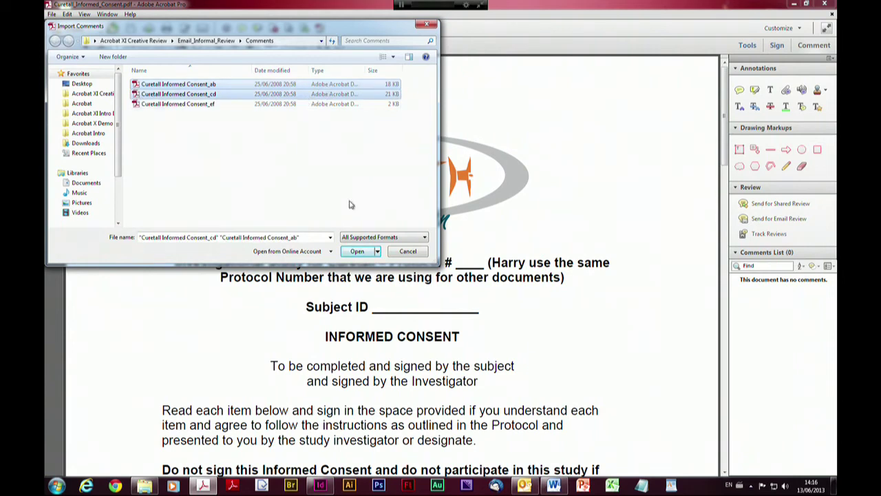
left_click(357, 252)
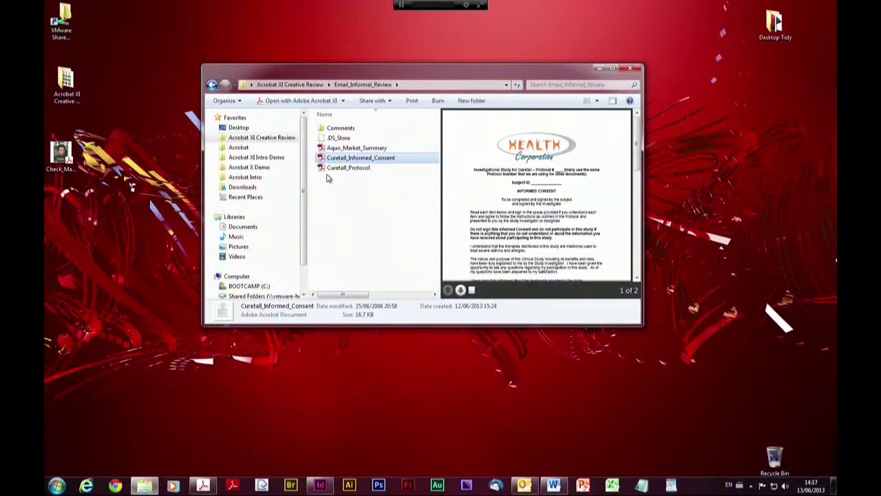
Open Curetall Informed Consent_ef from the Comments folder so its comment merges into Acrobat
double_click(329, 128)
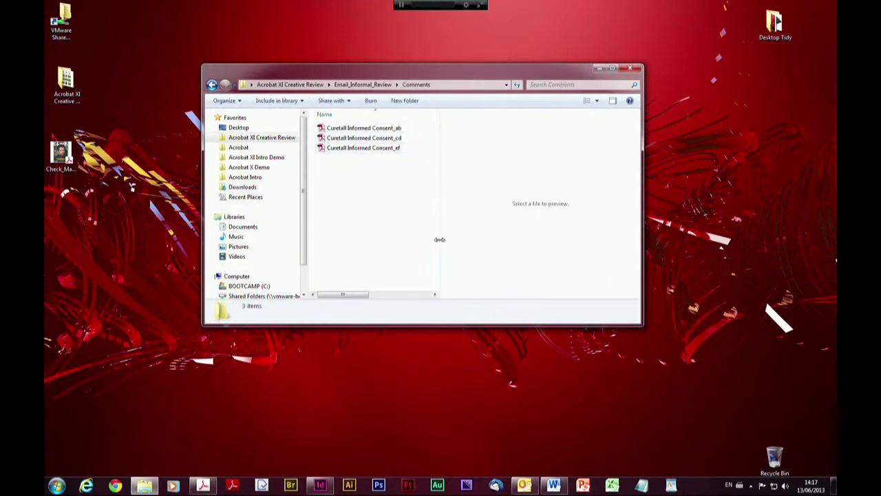
left_click_drag(440, 240, 608, 219)
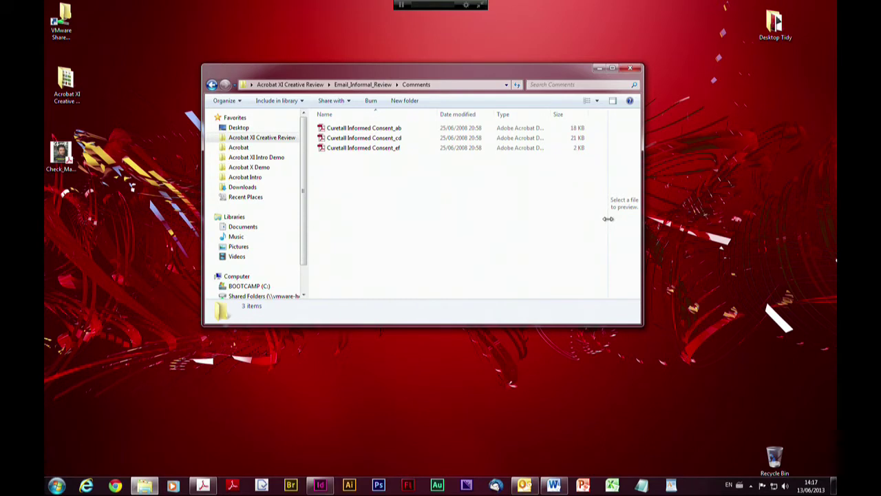
left_click(339, 150)
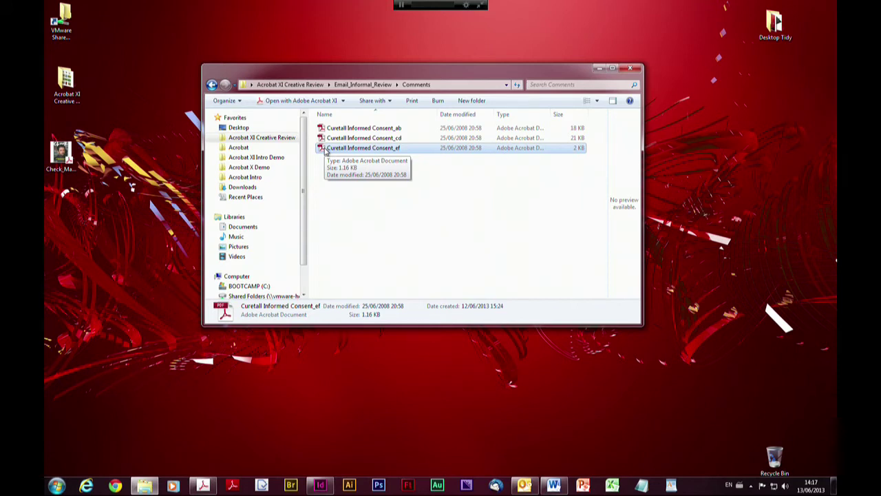
double_click(327, 148)
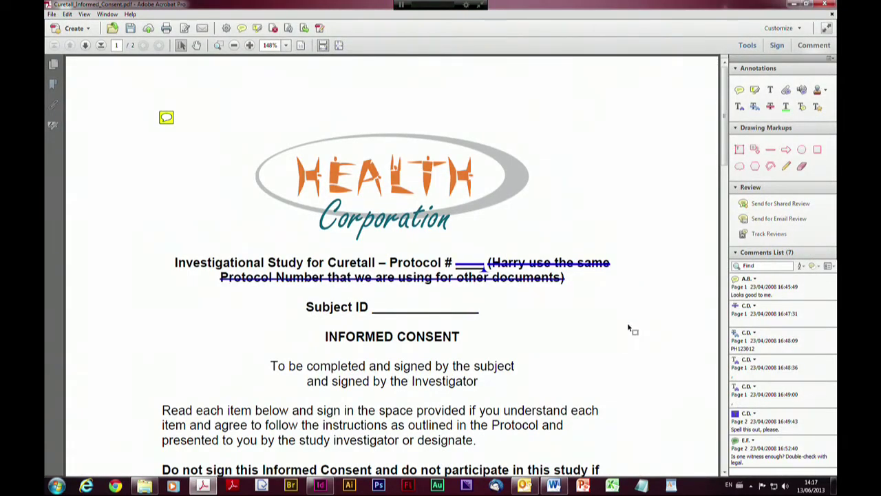
Jump to the GCP's comment on page 2 and filter the list to sticky notes plus inserted text
left_click(756, 458)
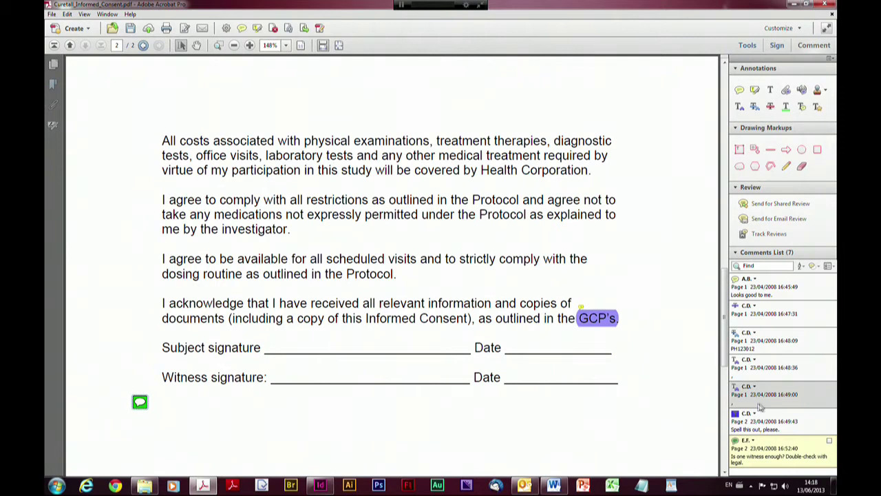
left_click(813, 266)
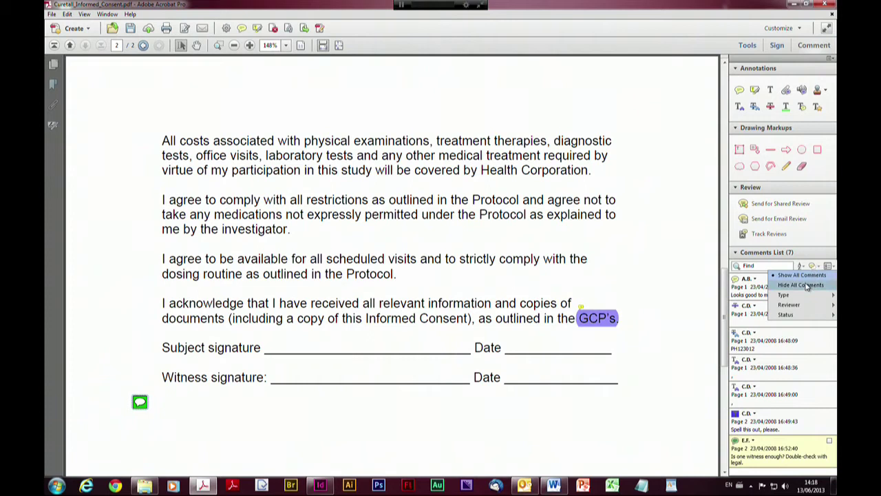
mouse_move(792, 297)
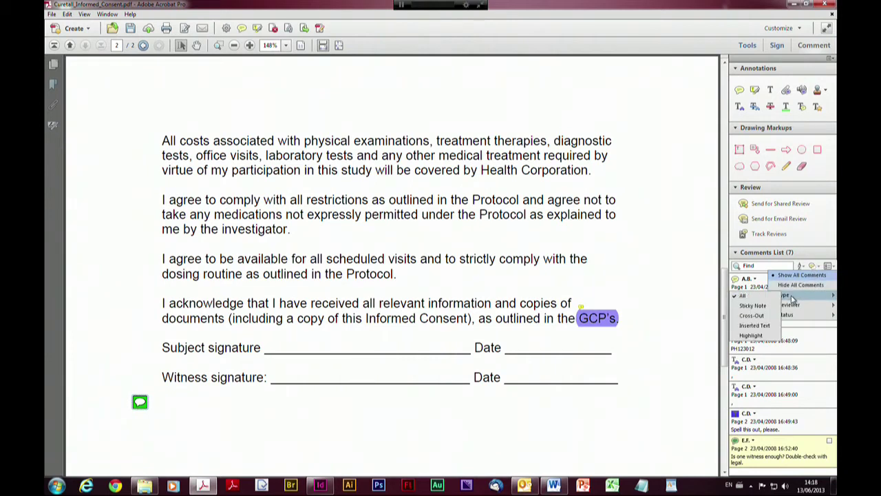
left_click(753, 306)
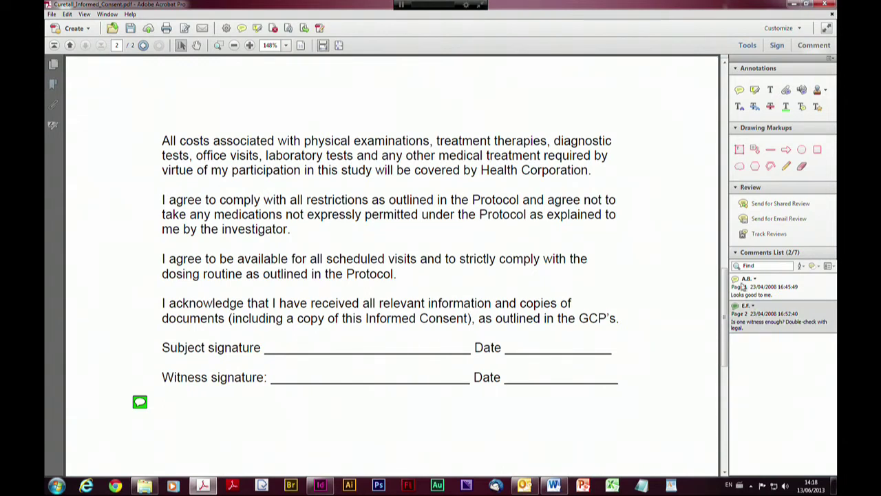
left_click(819, 268)
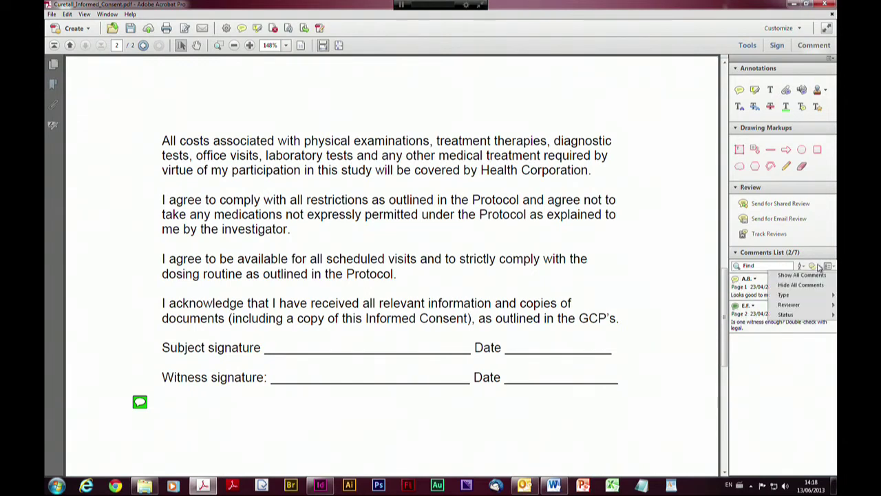
mouse_move(794, 296)
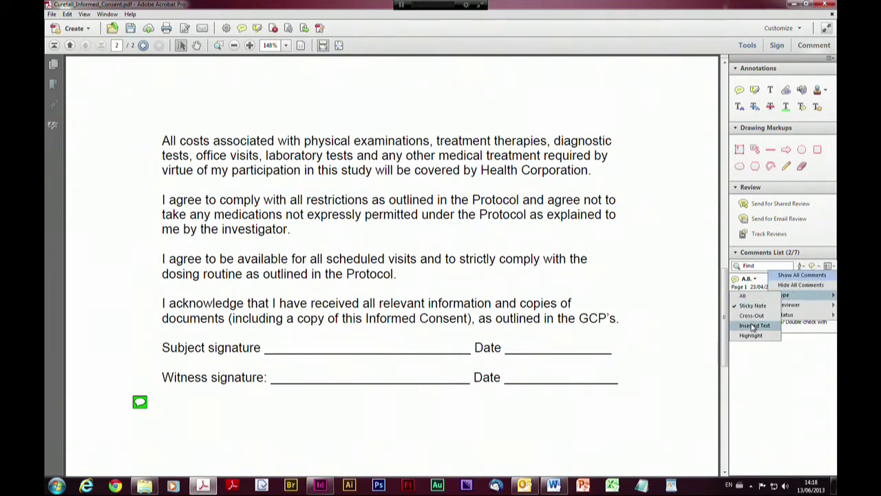
left_click(753, 326)
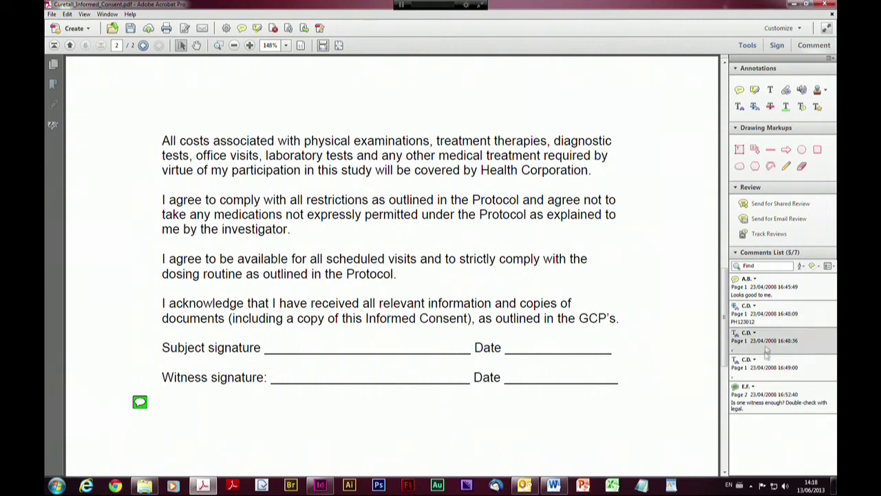
Drop the sticky-note filter, then set the Type filter to All to list all seven comments
left_click(813, 267)
mouse_move(785, 294)
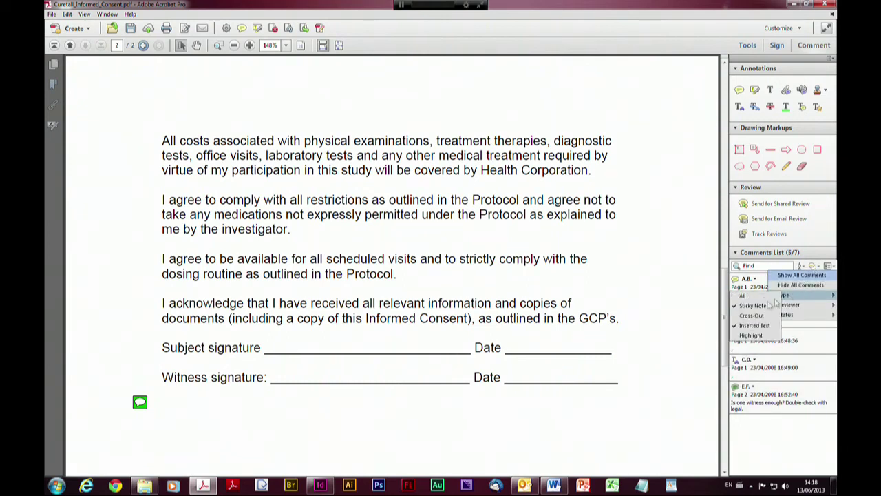
left_click(749, 307)
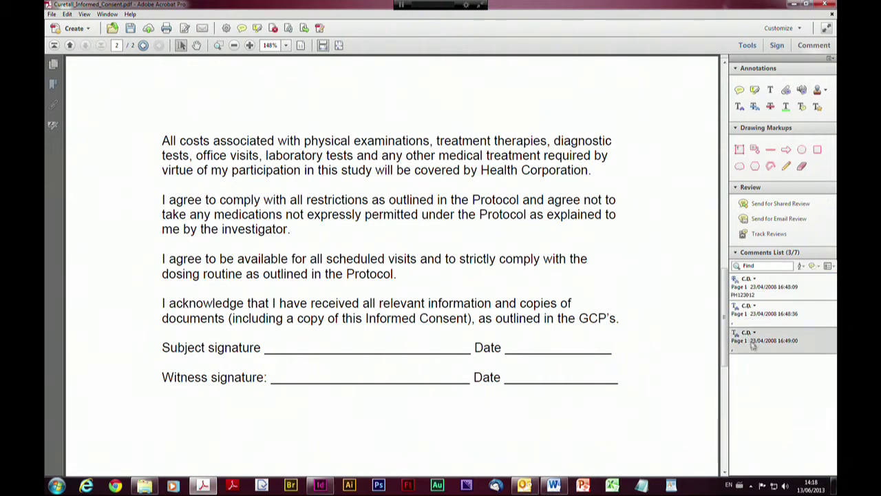
left_click(814, 267)
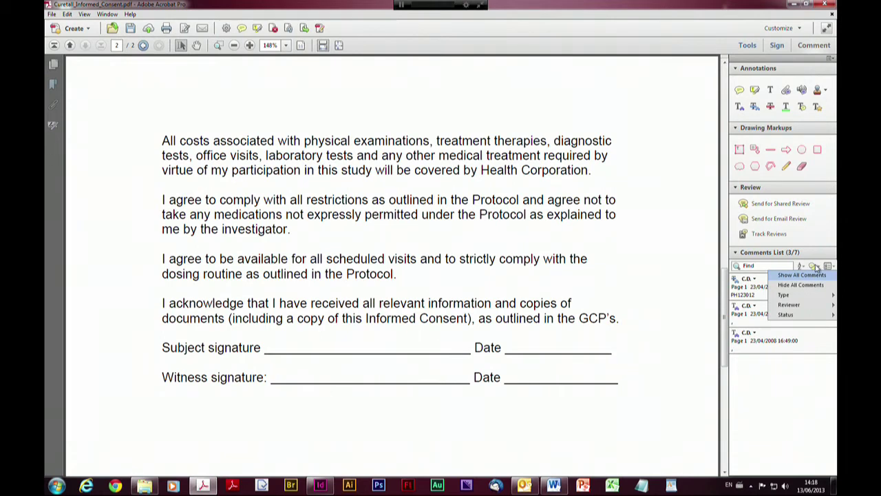
left_click(815, 267)
left_click(815, 267)
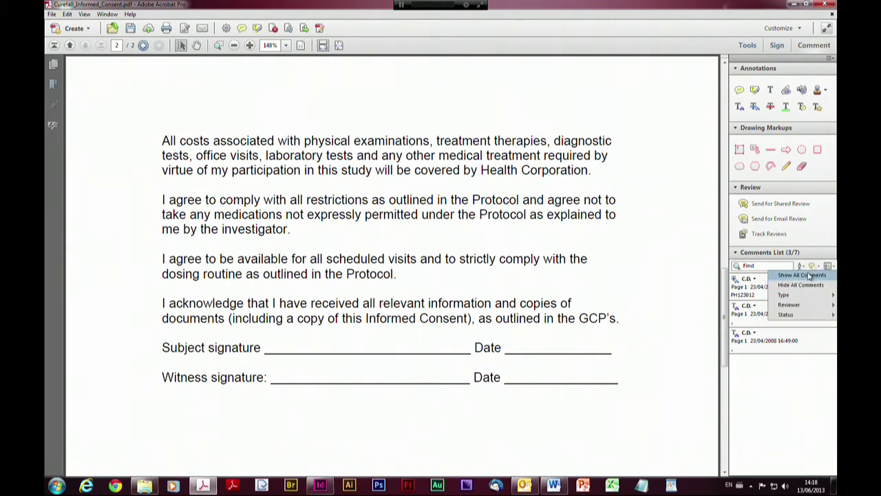
mouse_move(784, 295)
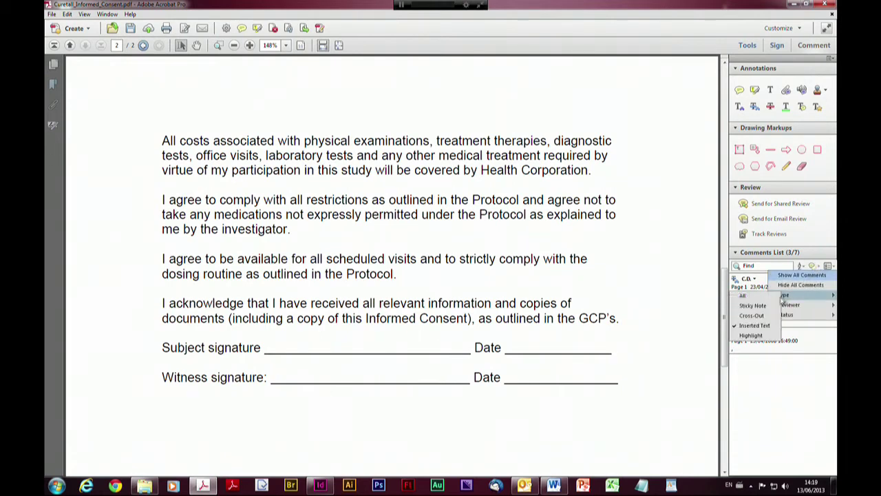
left_click(745, 295)
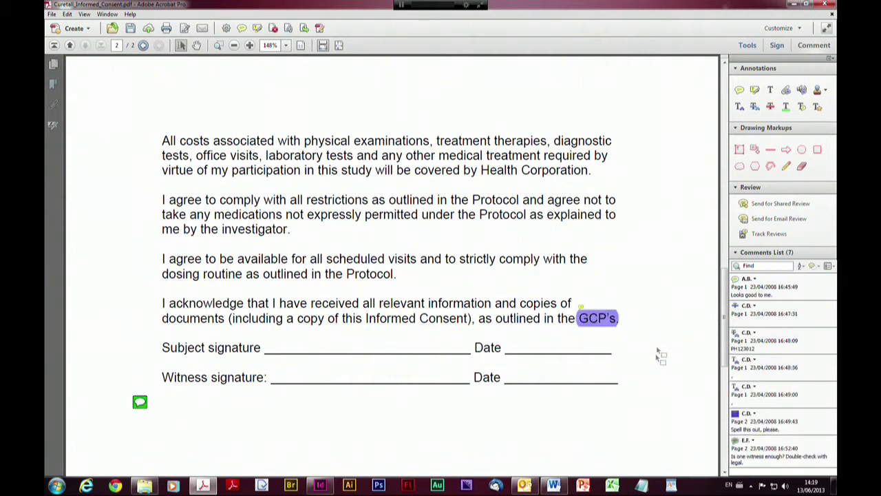
Open the Options menu of the Comments List panel
left_click(828, 267)
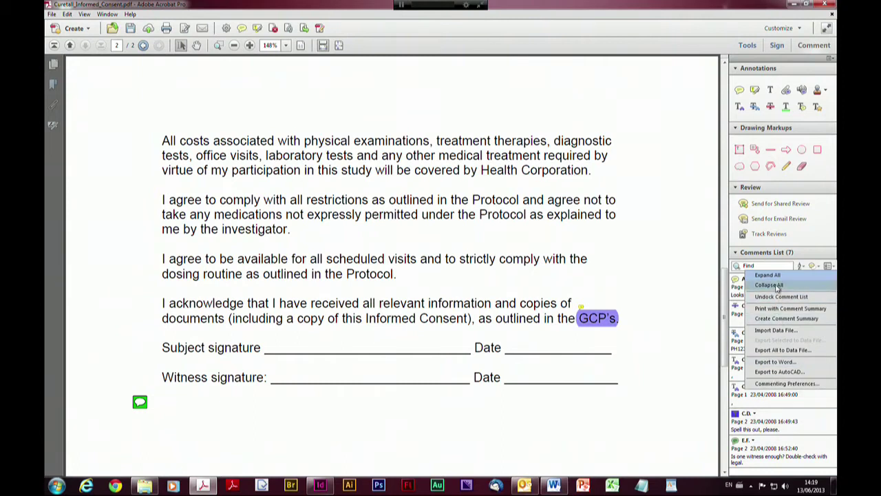
Undock the comment list, then widen its floating window and move it down over the page
left_click(776, 296)
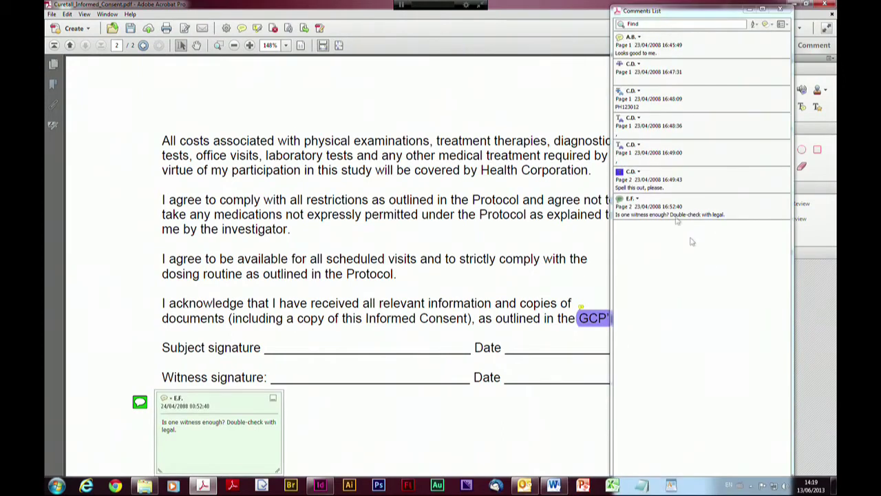
left_click_drag(608, 254, 291, 244)
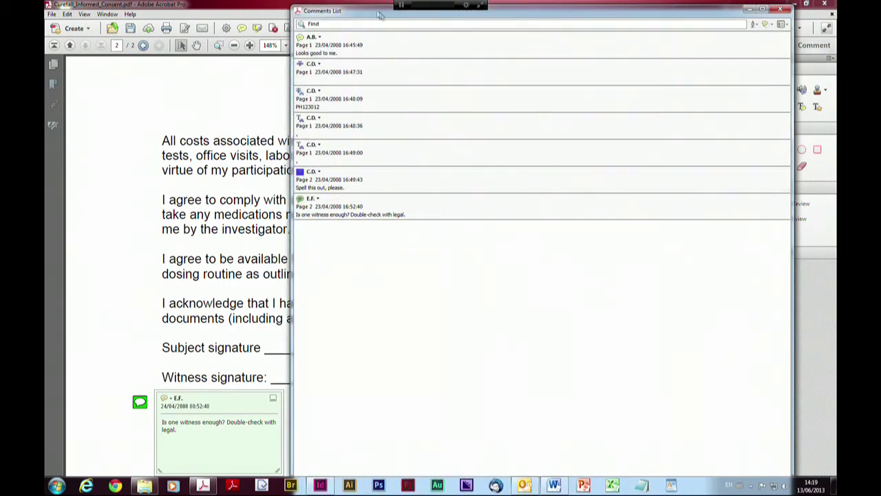
left_click_drag(366, 6, 253, 137)
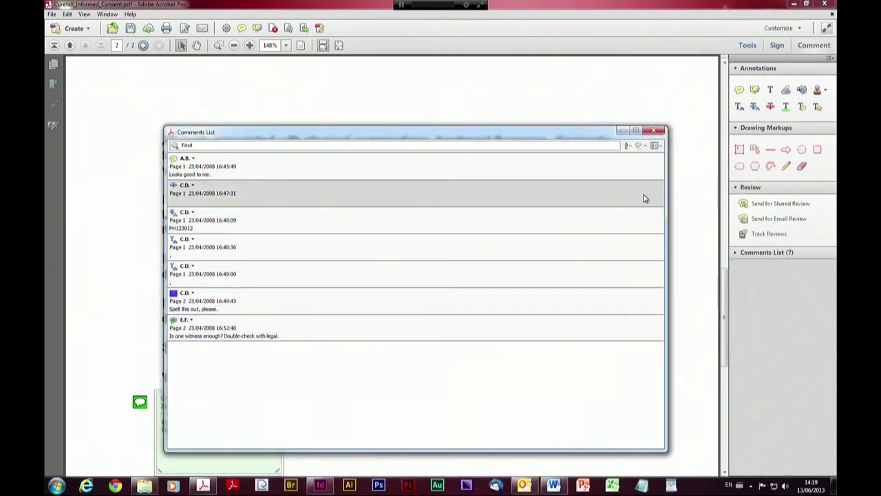
Try sorting comments by type, author, date and page, then select the first page-1 comment
left_click(629, 148)
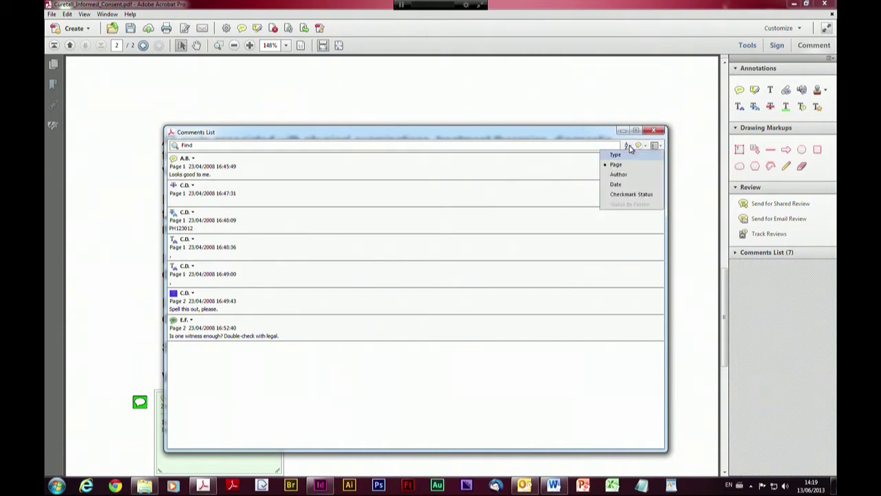
left_click(627, 154)
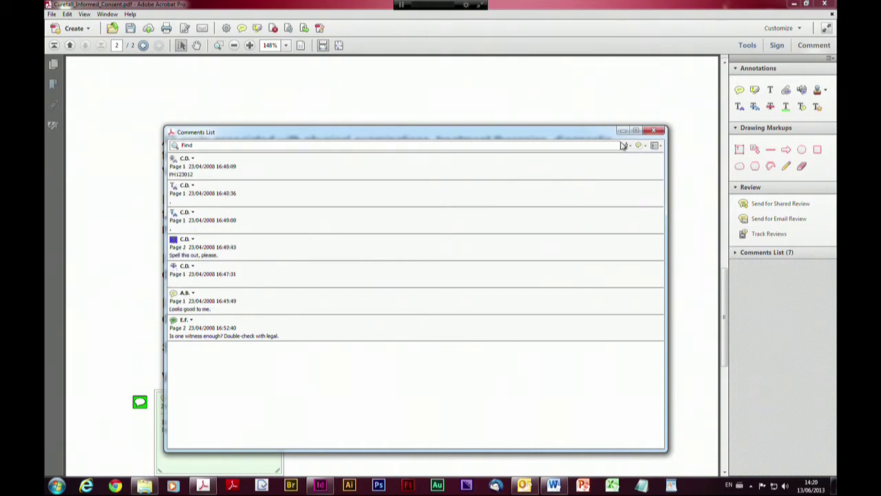
left_click(628, 149)
left_click(620, 174)
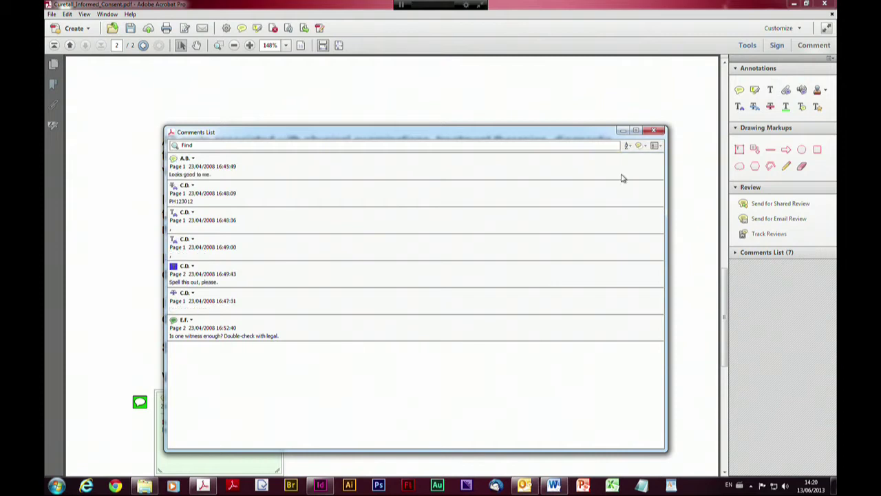
left_click(628, 146)
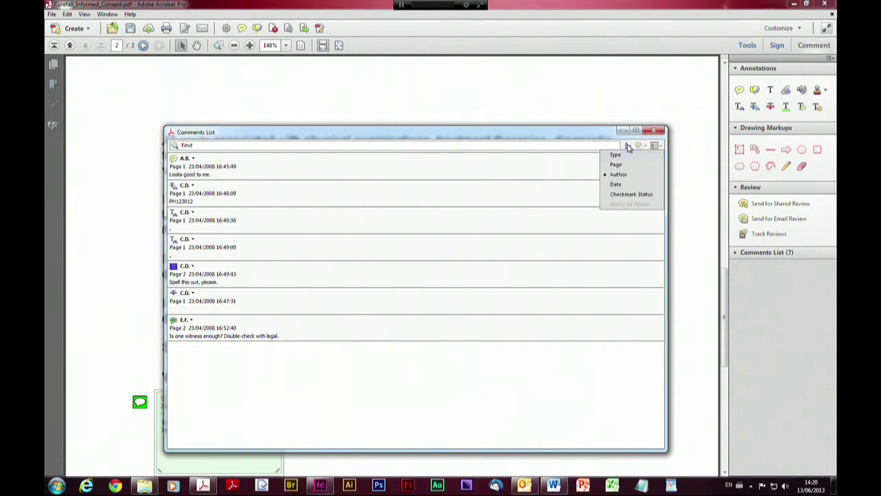
left_click(616, 184)
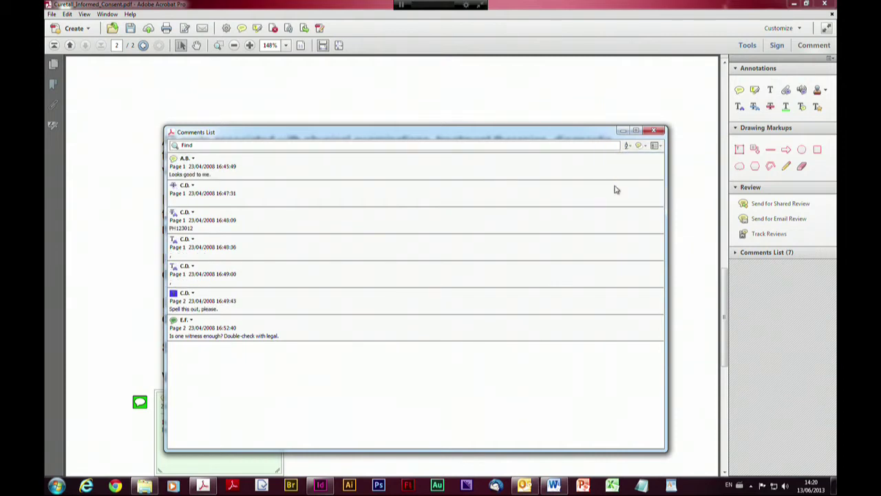
left_click(628, 147)
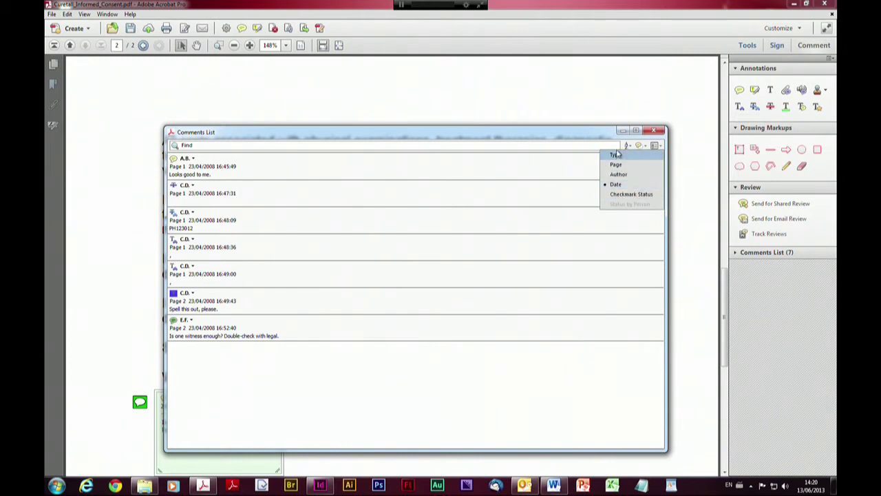
left_click(615, 165)
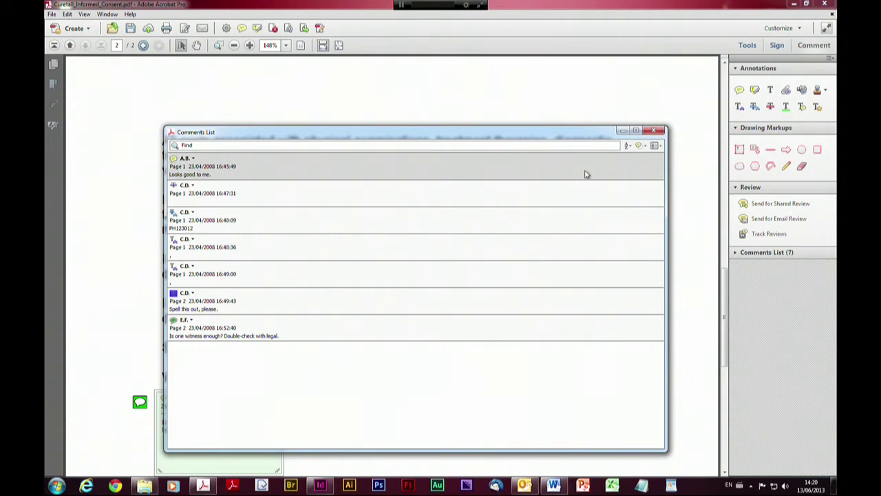
left_click(586, 172)
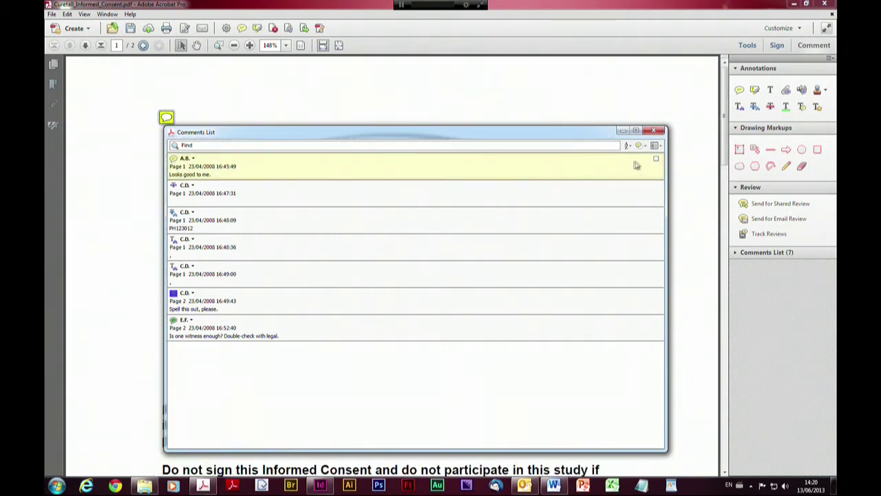
left_click(656, 160)
right_click(595, 174)
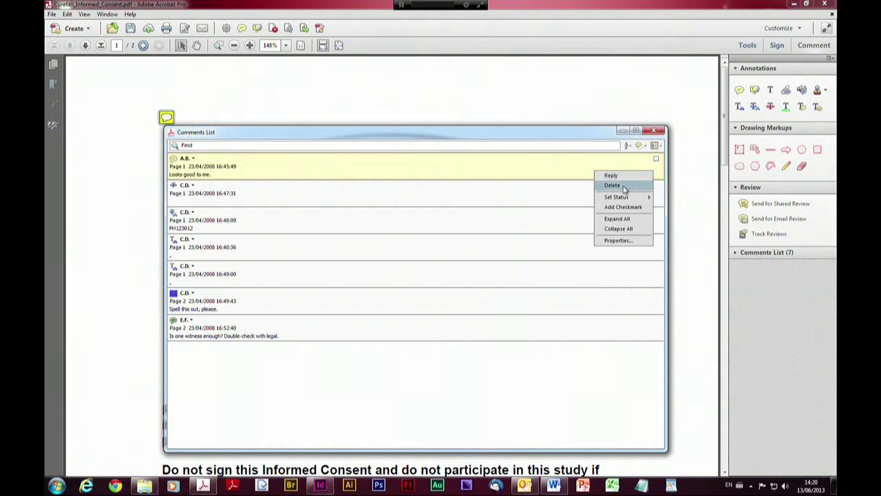
mouse_move(623, 198)
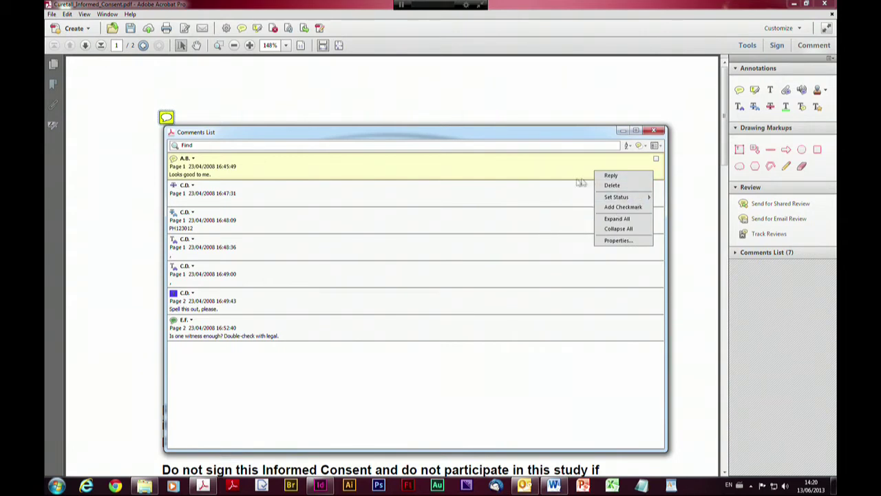
left_click(531, 197)
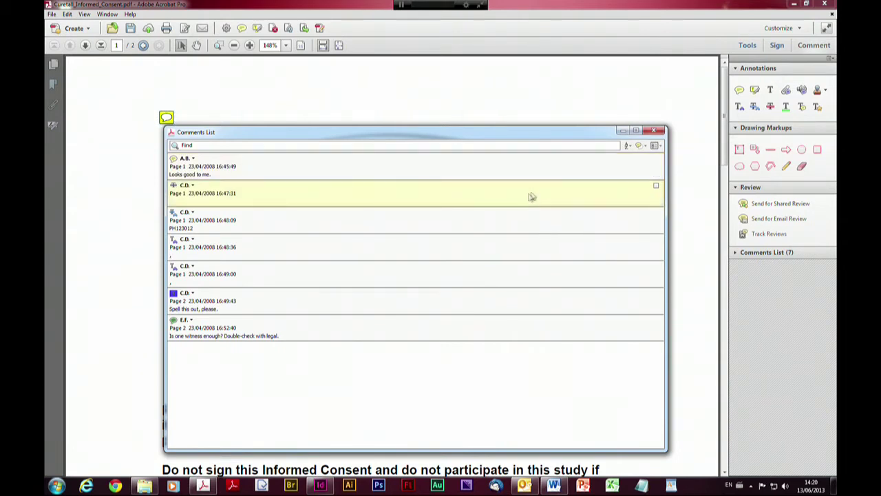
Dock the floating comment list back into the side panel and reopen its Options menu
left_click(655, 145)
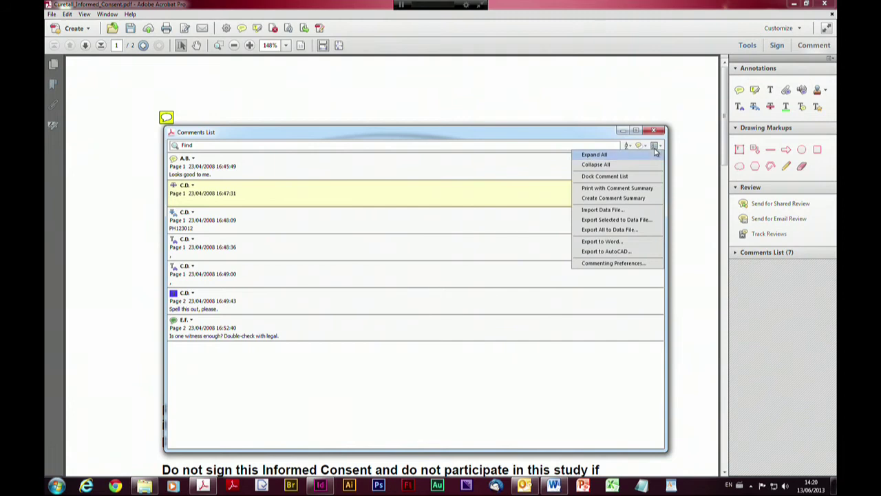
left_click(618, 176)
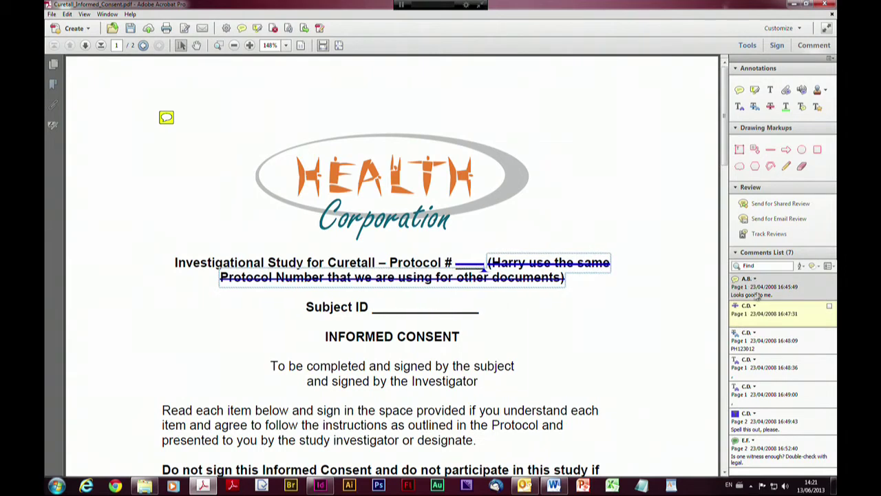
left_click(830, 267)
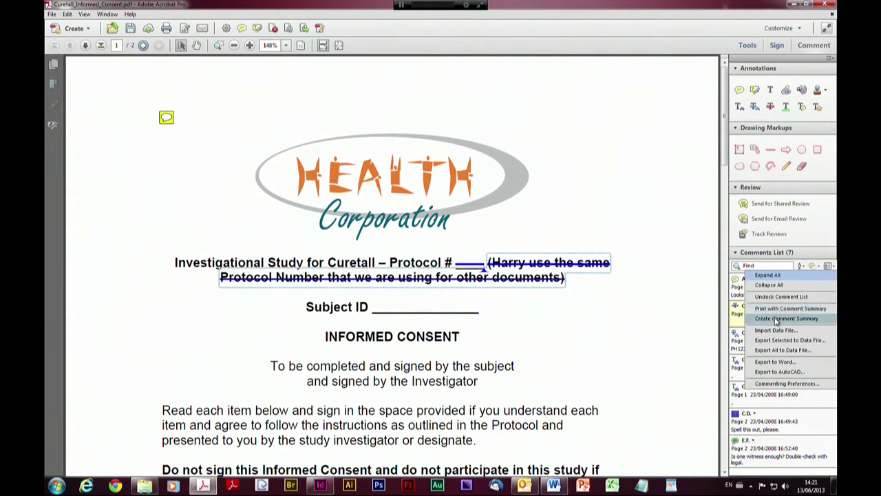
Create an A4, page-sorted comment summary with document and comments on separate pages joined by connector lines
left_click(776, 319)
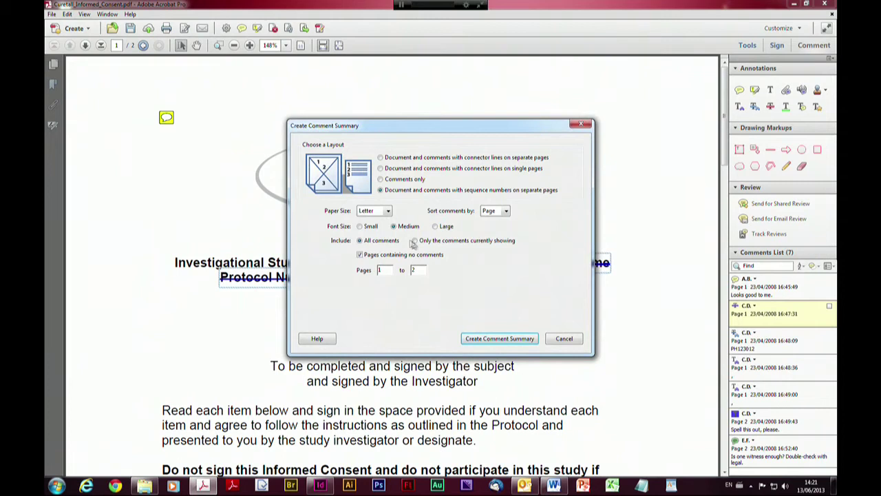
left_click(388, 212)
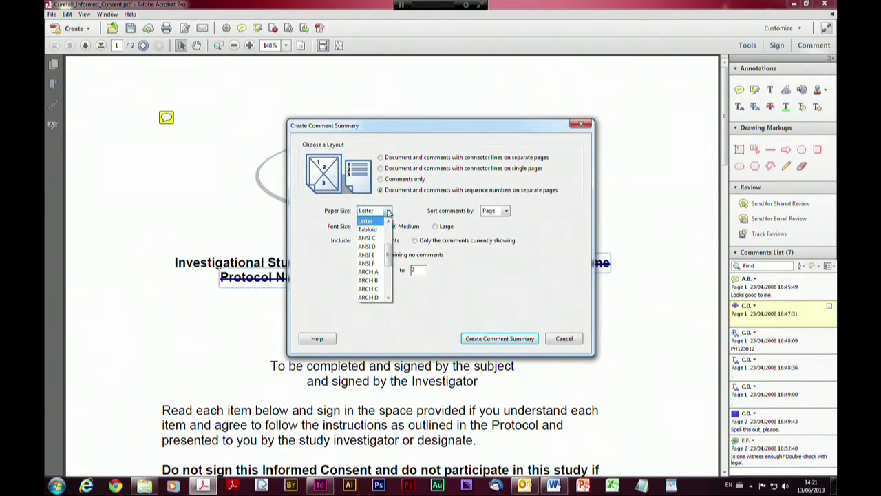
scroll(369, 237, "up", 3)
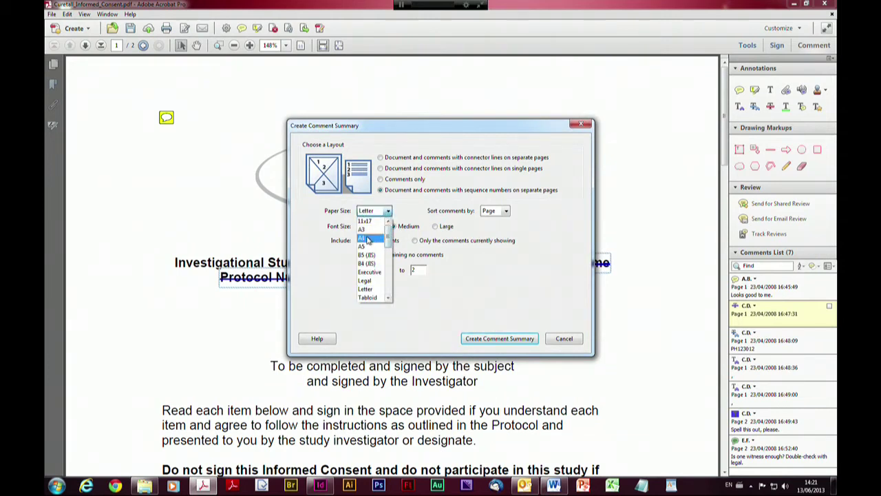
left_click(369, 238)
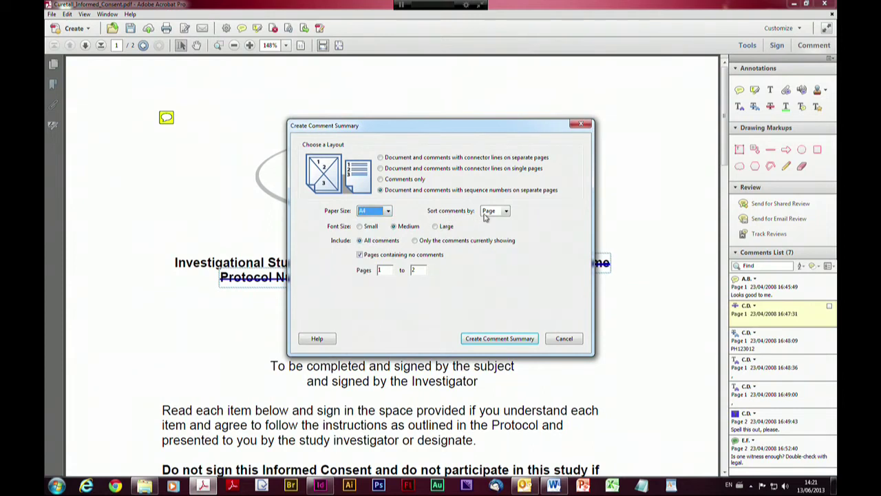
left_click(506, 212)
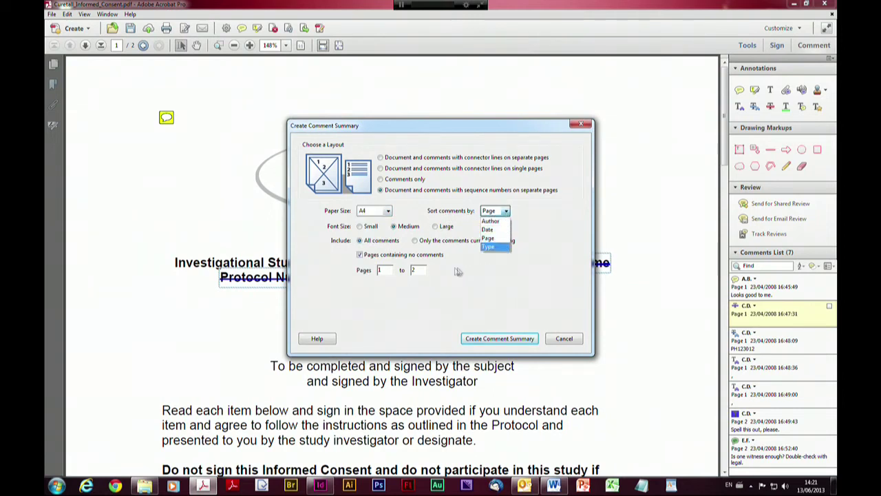
left_click(486, 274)
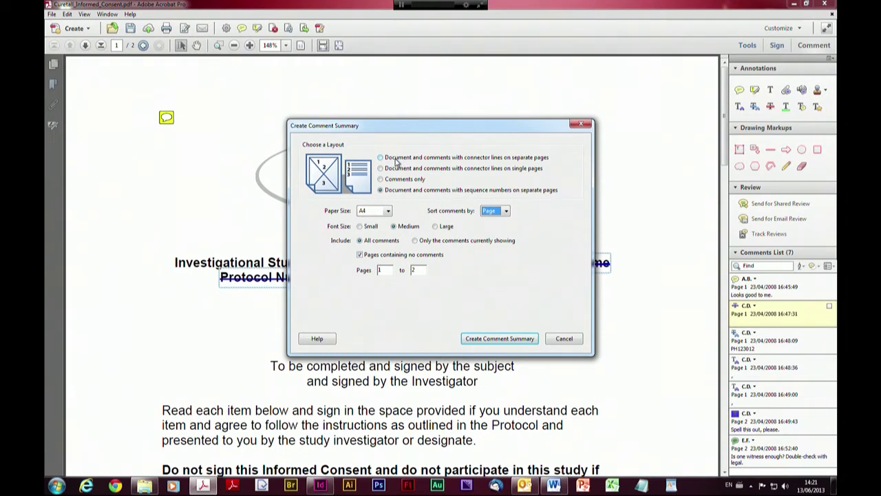
left_click(396, 159)
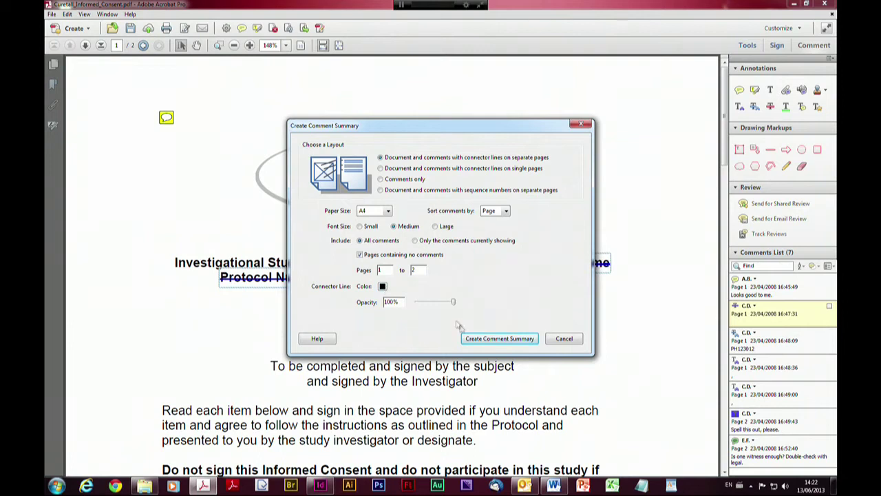
left_click(500, 338)
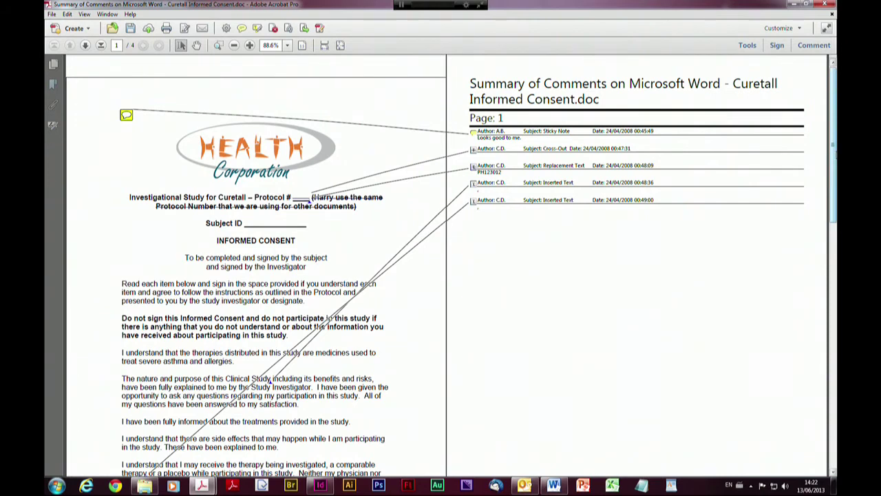
Scroll the summary down to page 2 and back up, then close the summary document
left_click_drag(831, 157, 834, 344)
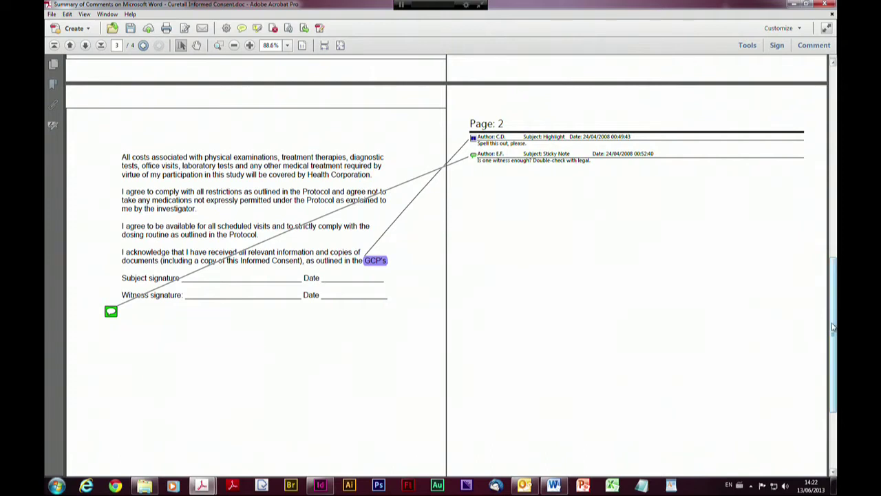
left_click_drag(832, 326, 834, 111)
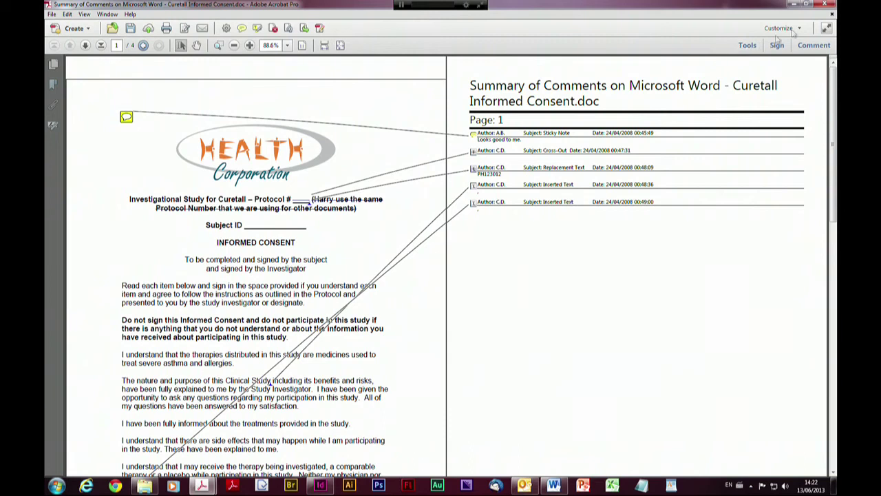
left_click(832, 13)
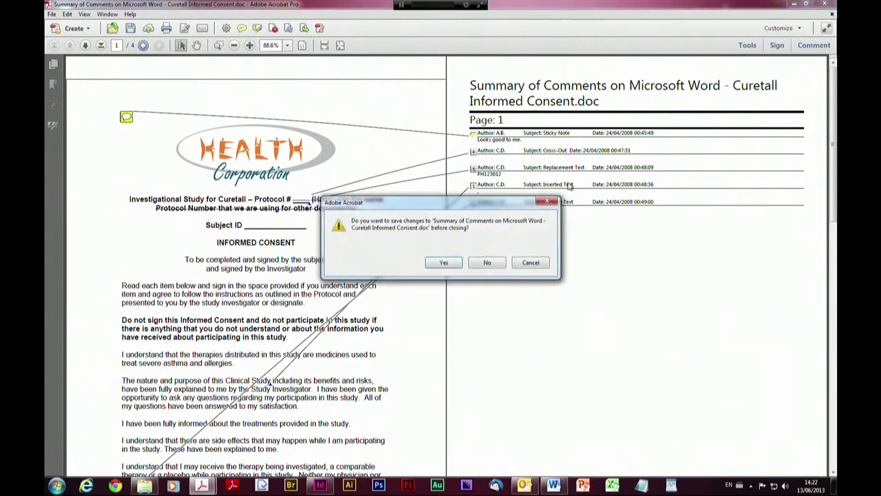
Discard the summary and Curetall_Informed_Consent.pdf without saving, then open recent file Check_Mag_Print.pdf
left_click(487, 263)
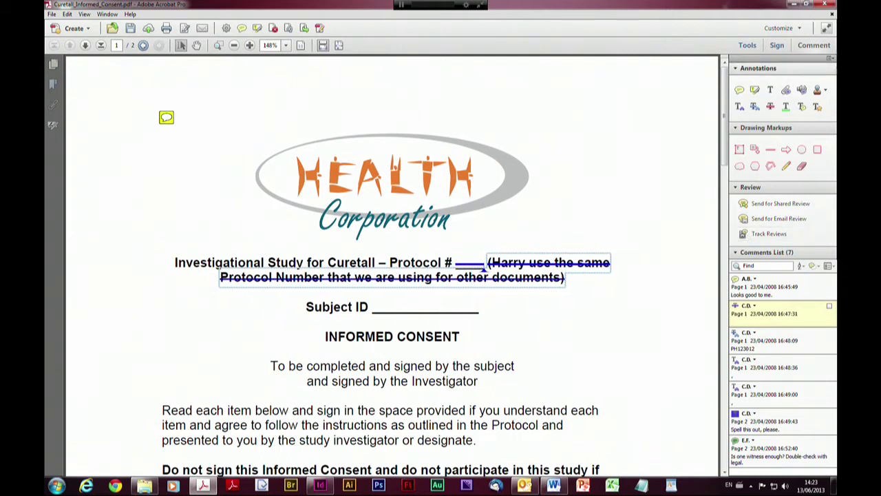
left_click(832, 15)
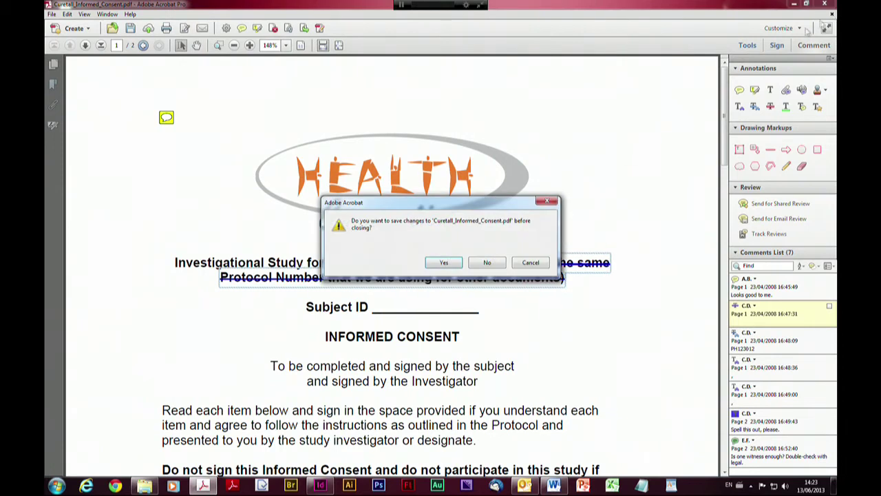
left_click(484, 263)
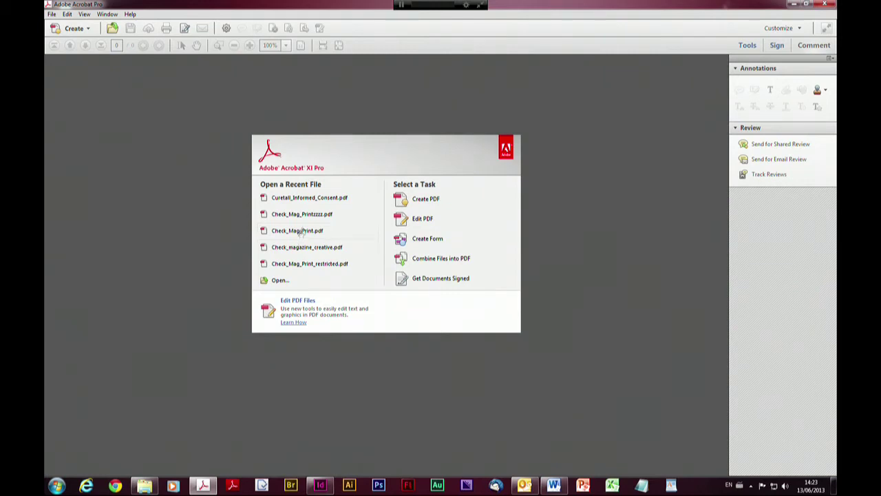
left_click(300, 234)
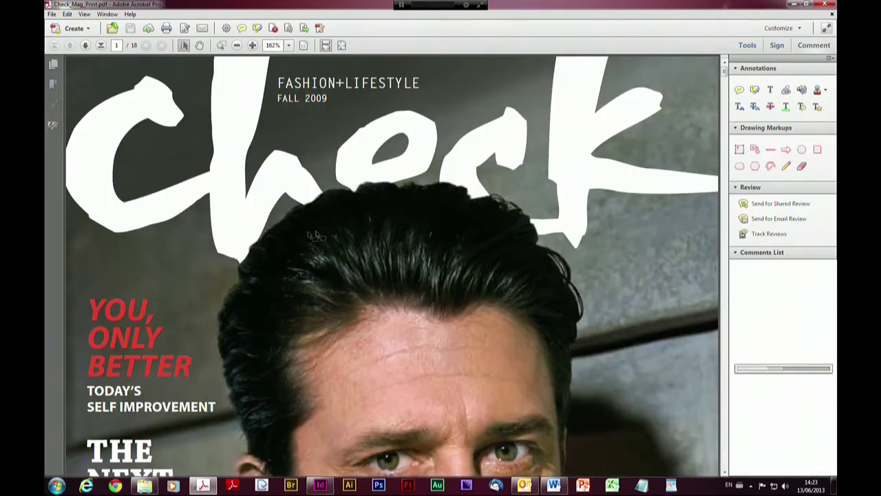
Fit the magazine cover in view and launch Send for Email Review for Check_Mag_Print.pdf
left_click(342, 45)
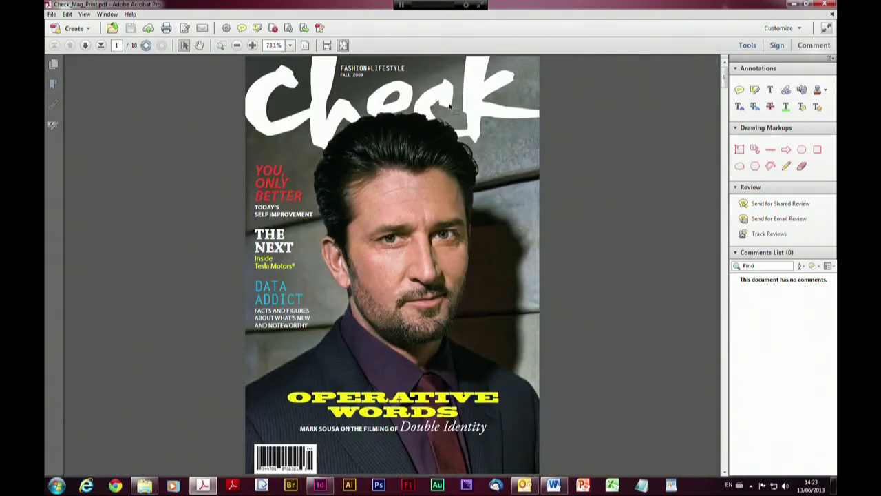
left_click(766, 221)
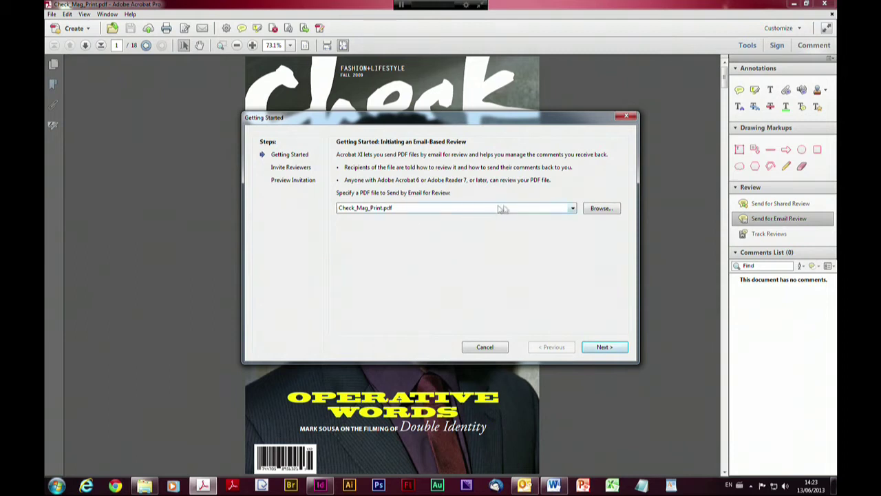
Keep Check_Mag_Print.pdf as the review file, invite a reviewer by e-mail, and reach Preview Invitation
left_click(574, 208)
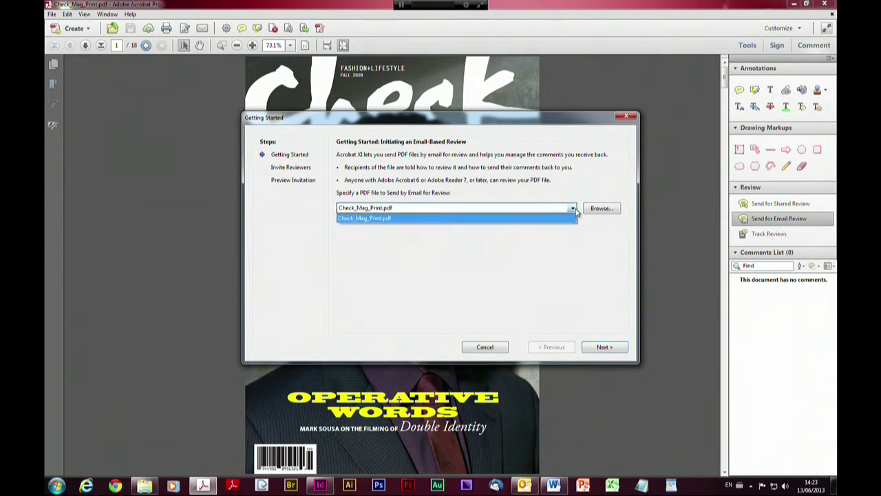
left_click(573, 209)
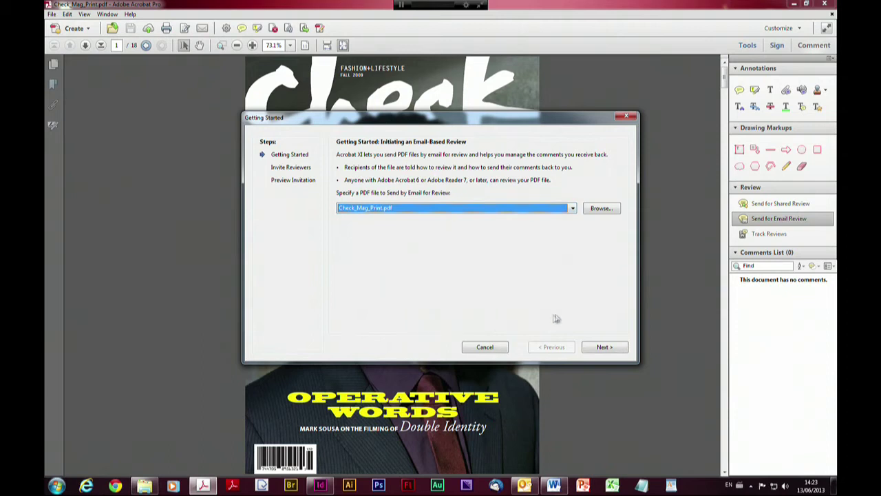
left_click(603, 348)
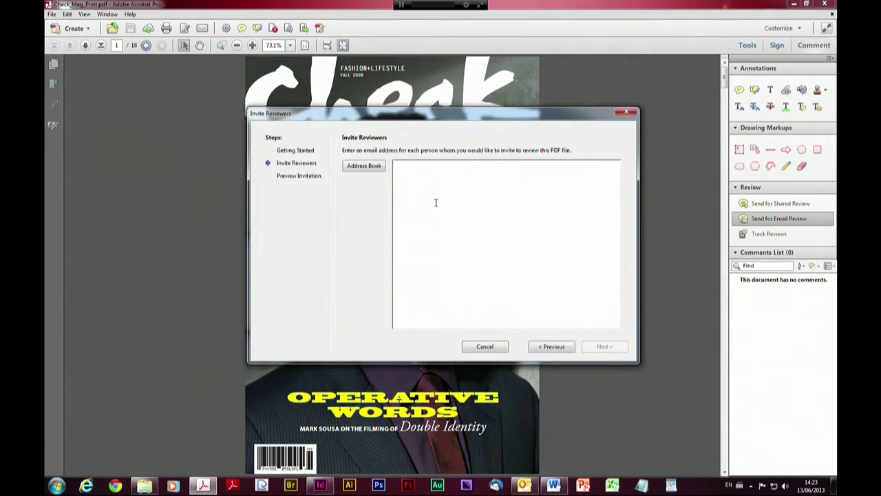
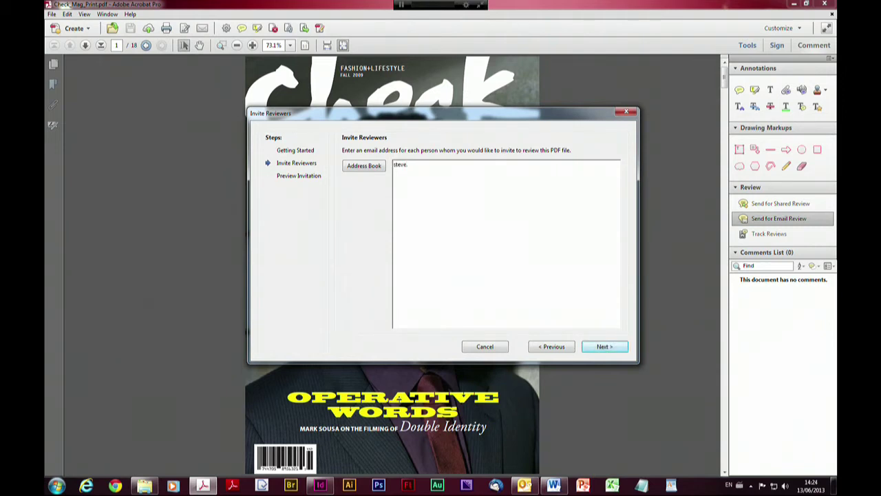
left_click(602, 350)
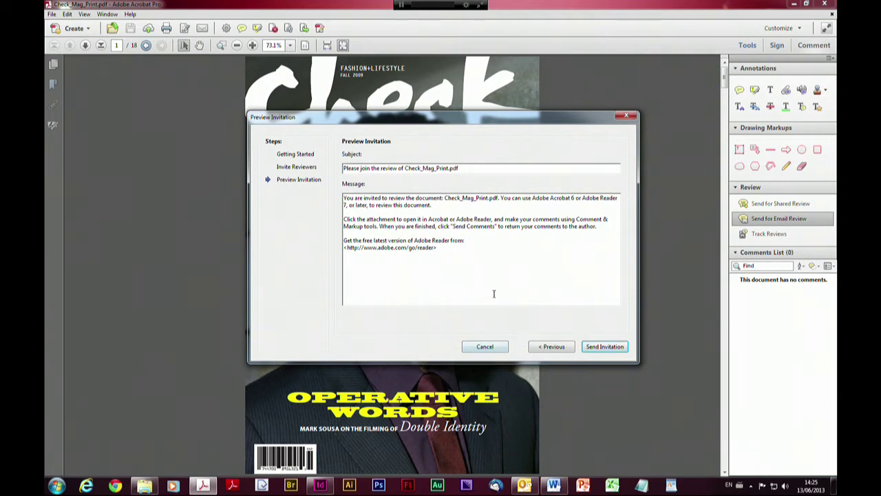
Cancel the e-mail review invitation at the Preview Invitation step
left_click(484, 347)
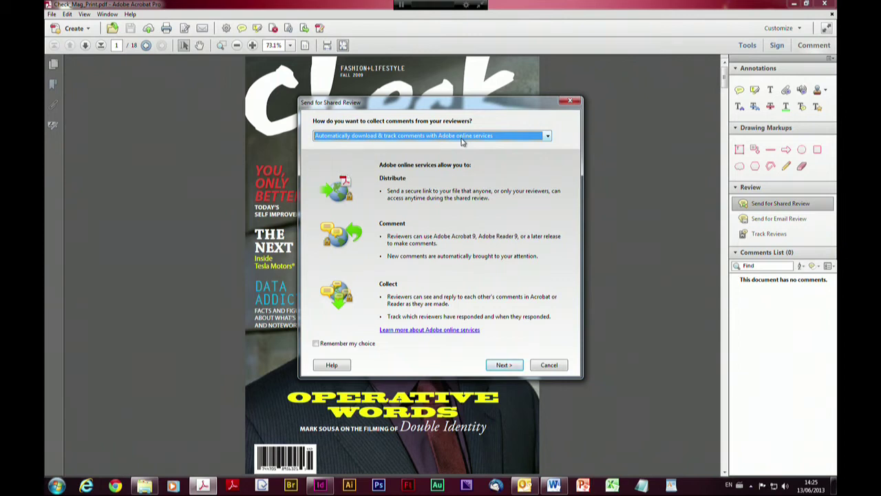
Collect comments on an internal server, compare the hosting choices, and settle on Network folder
left_click(462, 140)
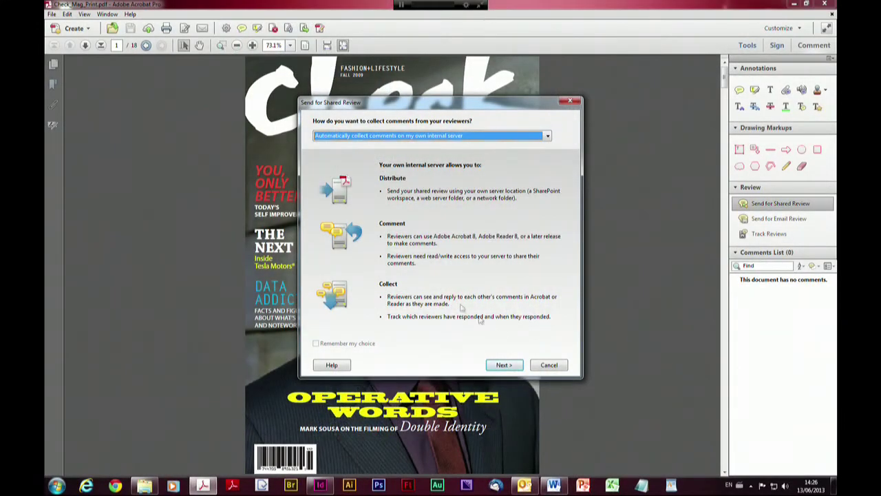
left_click(505, 365)
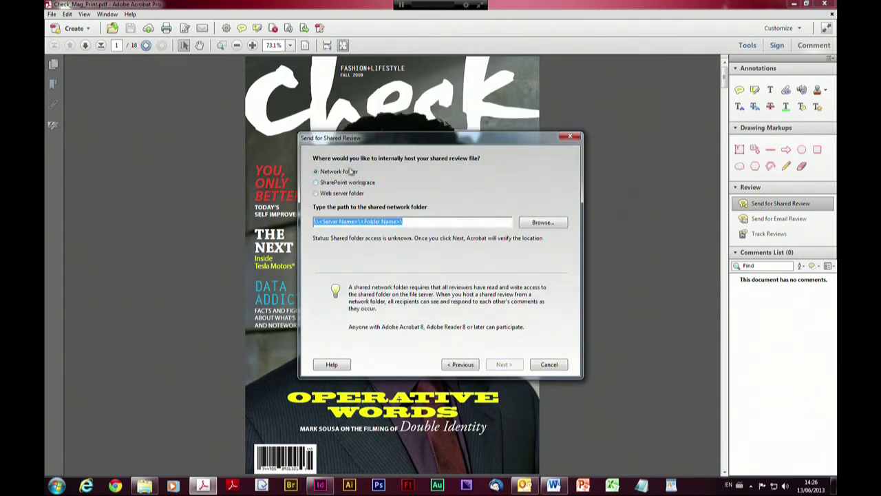
left_click(354, 175)
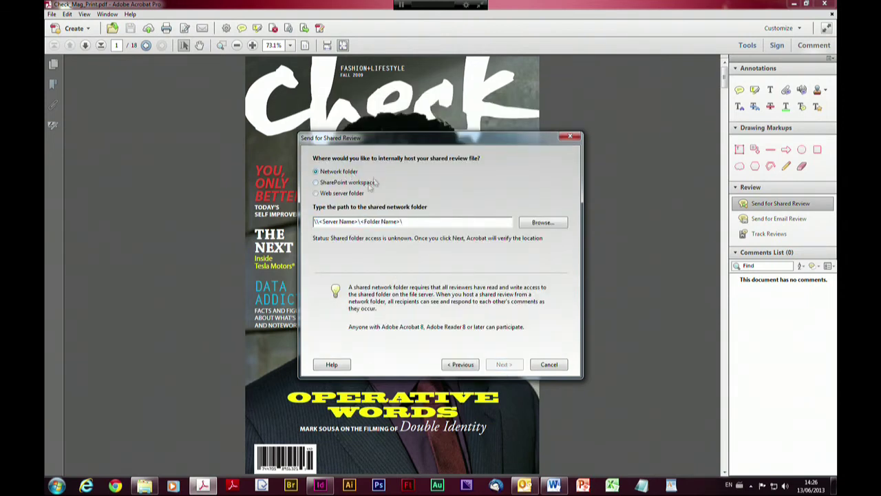
left_click(358, 186)
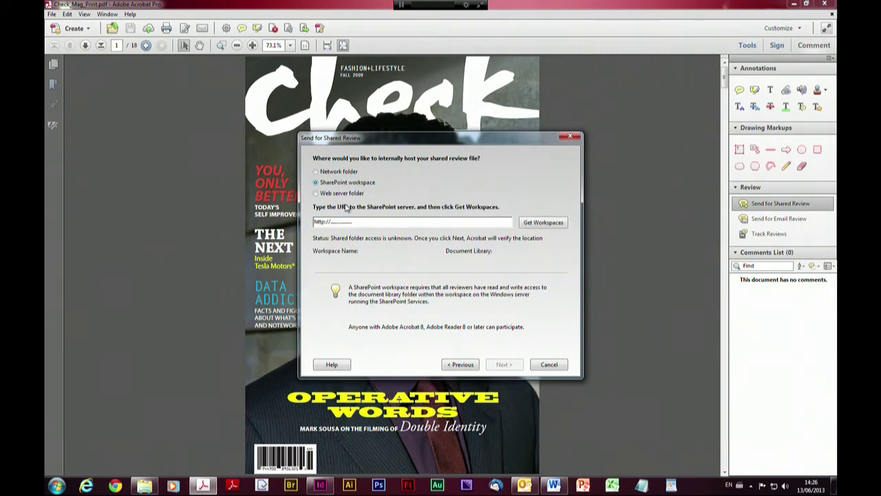
left_click(353, 195)
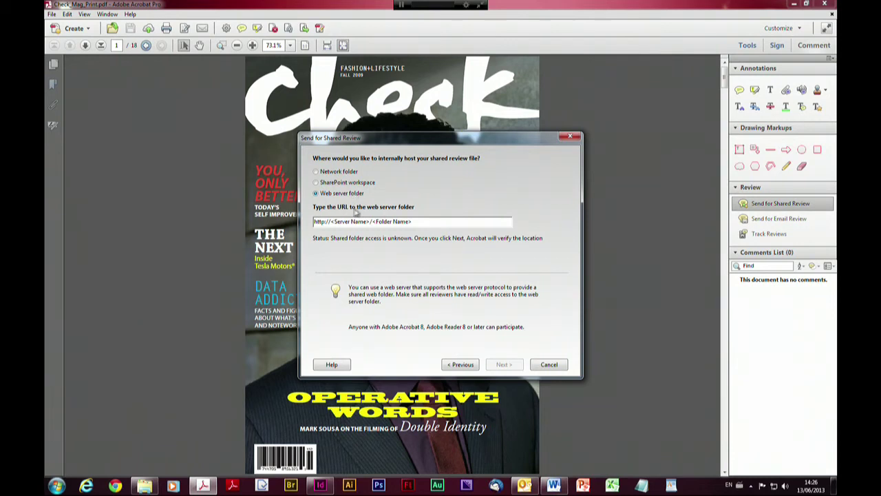
left_click(360, 184)
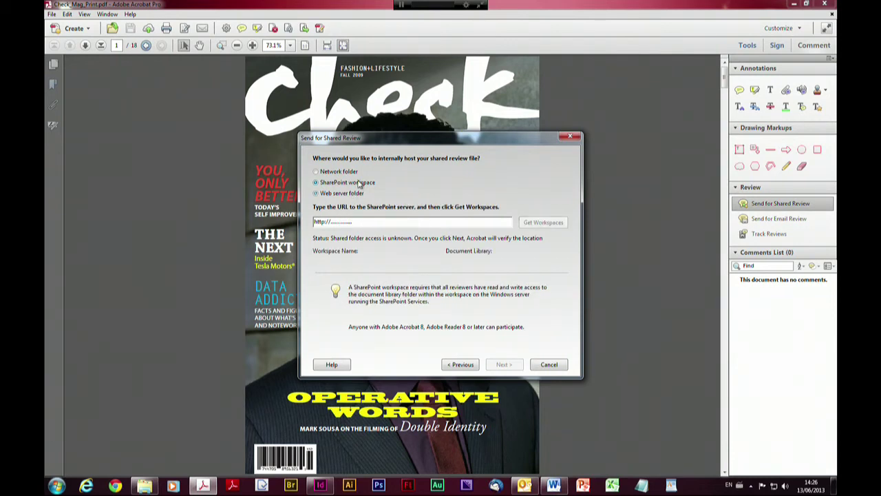
left_click(343, 175)
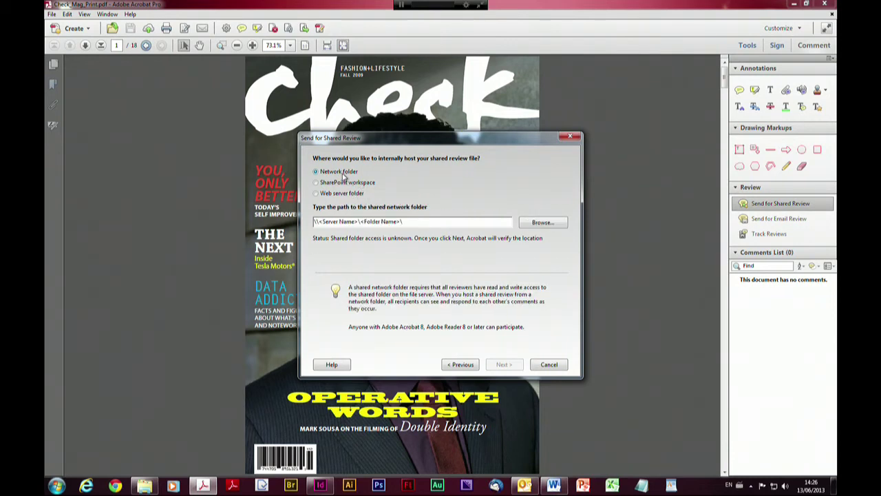
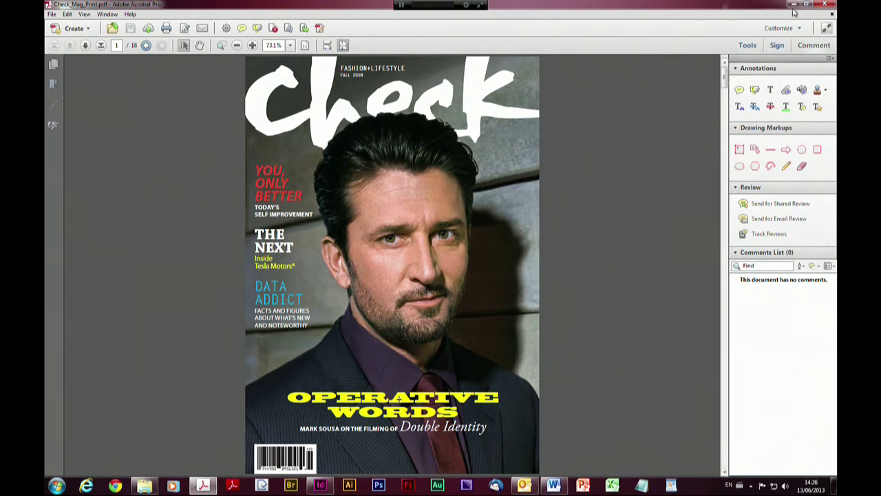
Close the magazine PDF and open Check_Mag_Printx_review.pdf from the Test folder
left_click(832, 14)
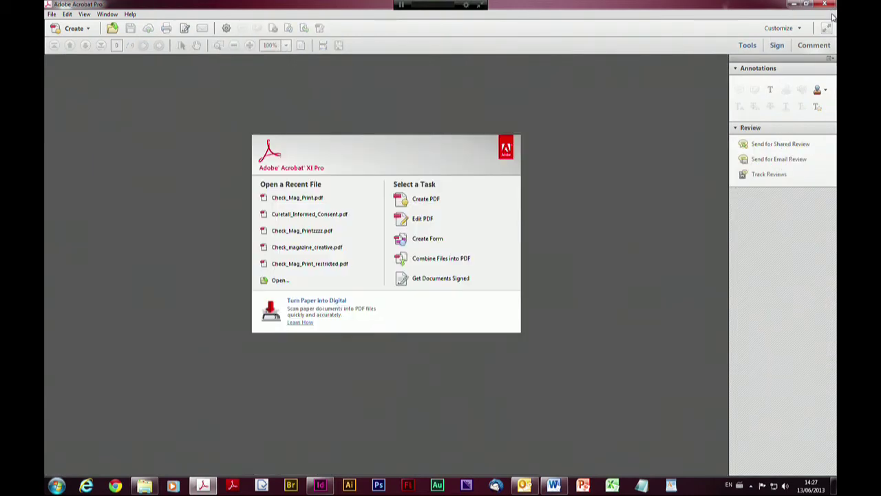
left_click(793, 7)
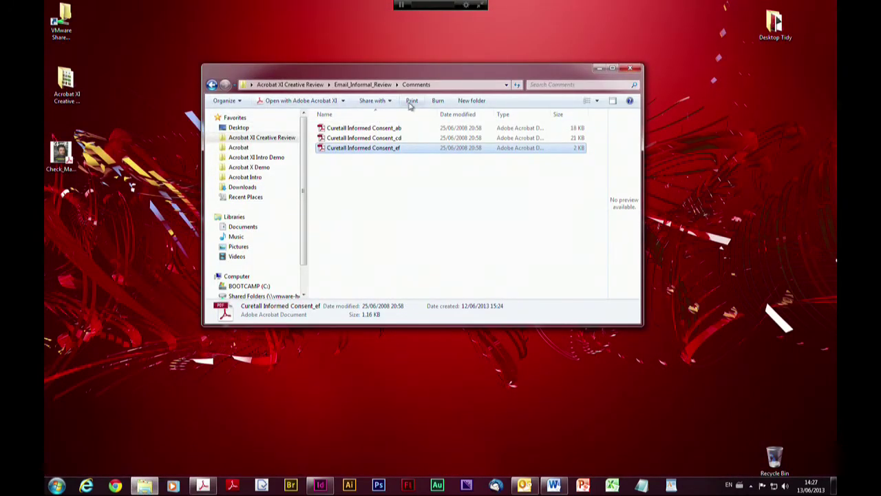
left_click(307, 85)
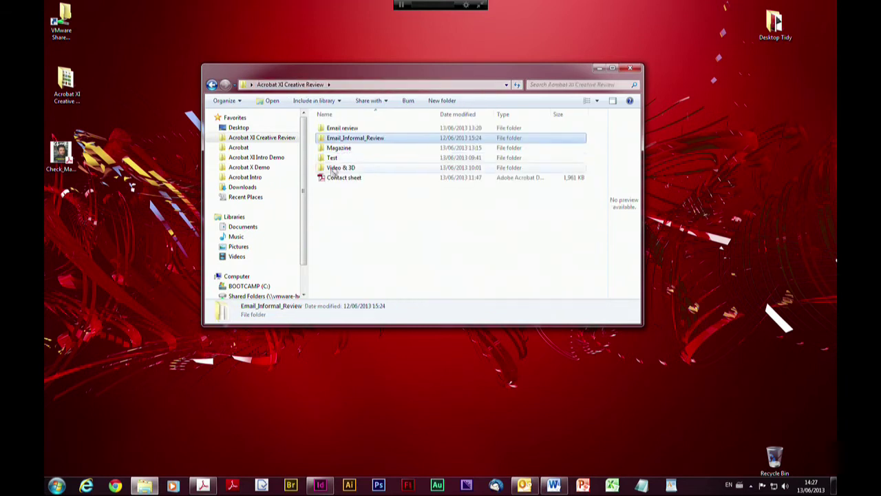
double_click(332, 159)
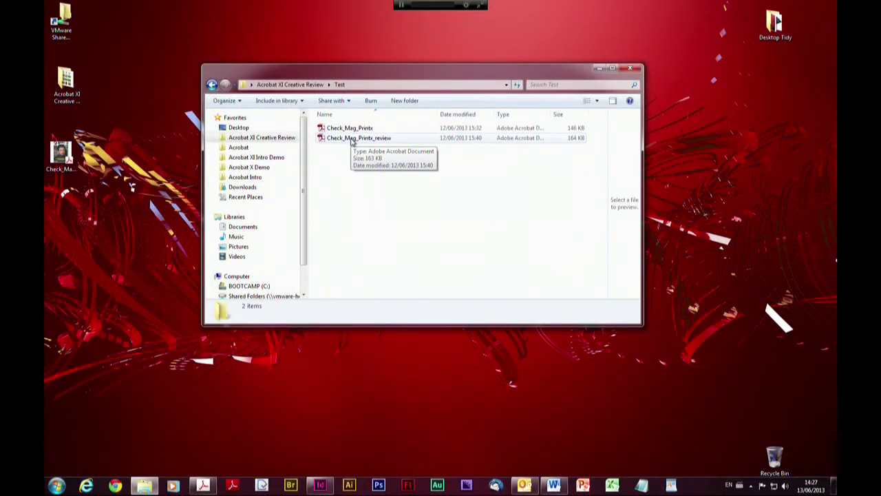
left_click(352, 139)
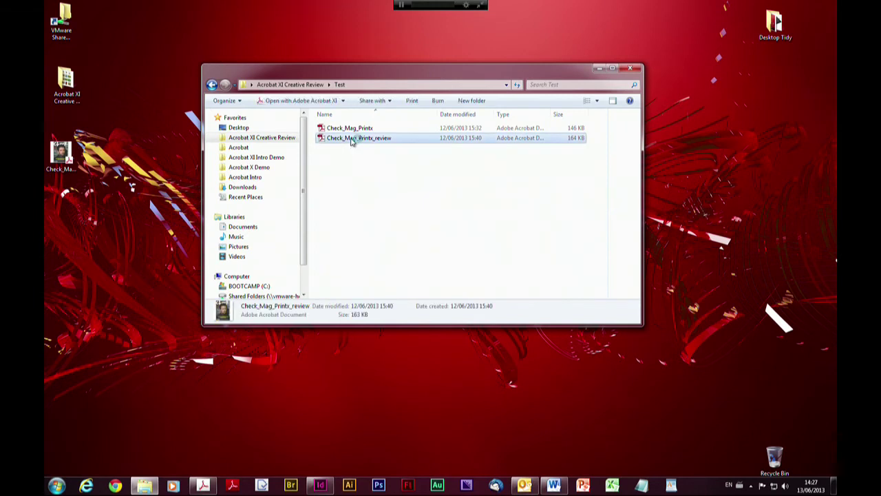
double_click(352, 138)
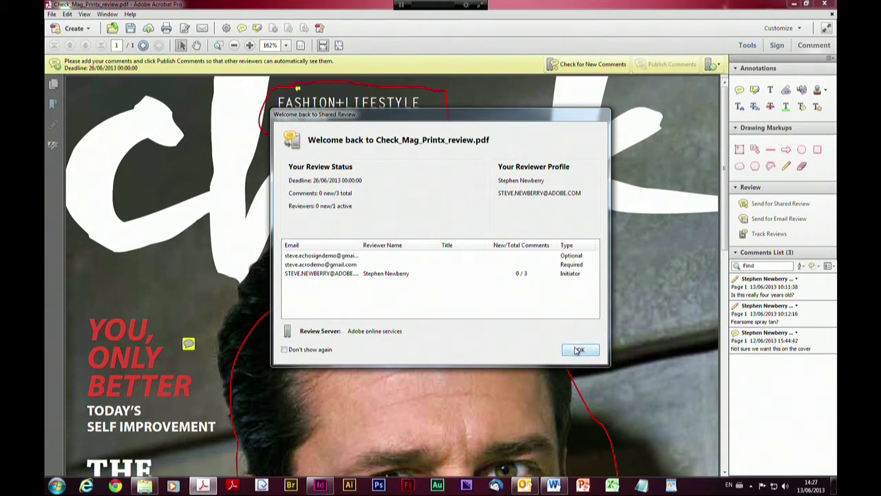
Dismiss the shared-review welcome summary and check the server for new comments
left_click(578, 351)
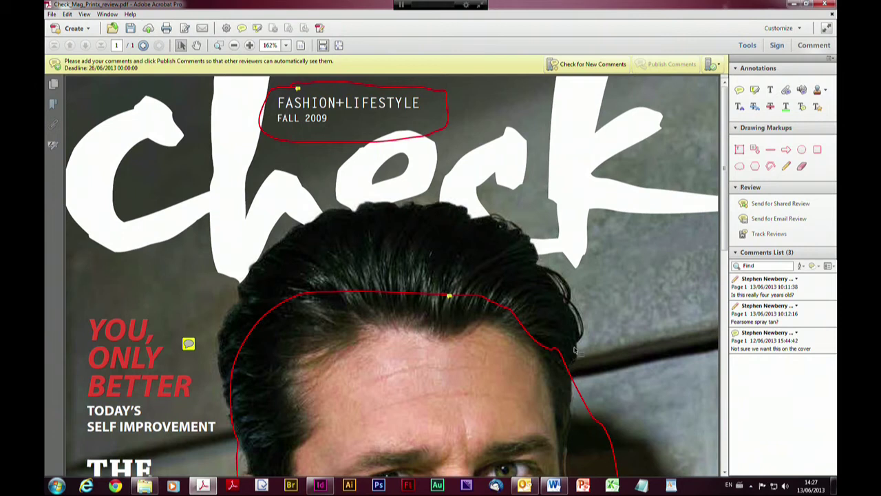
mouse_move(329, 80)
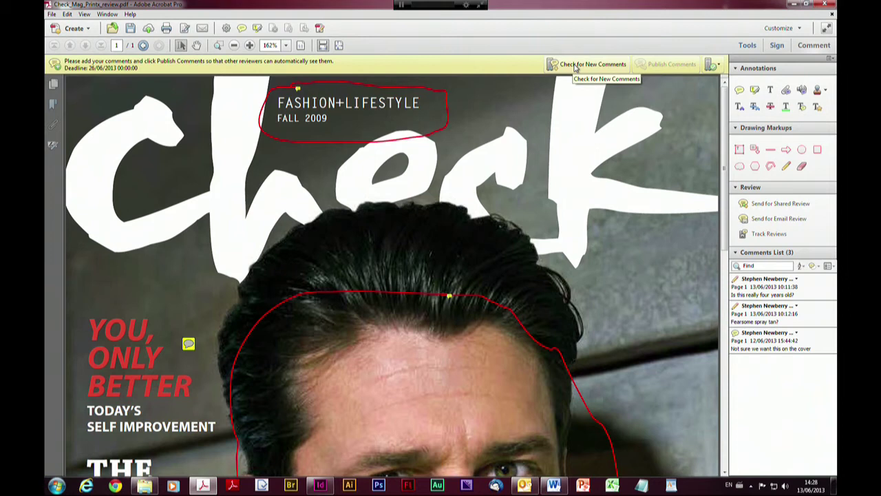
left_click(575, 66)
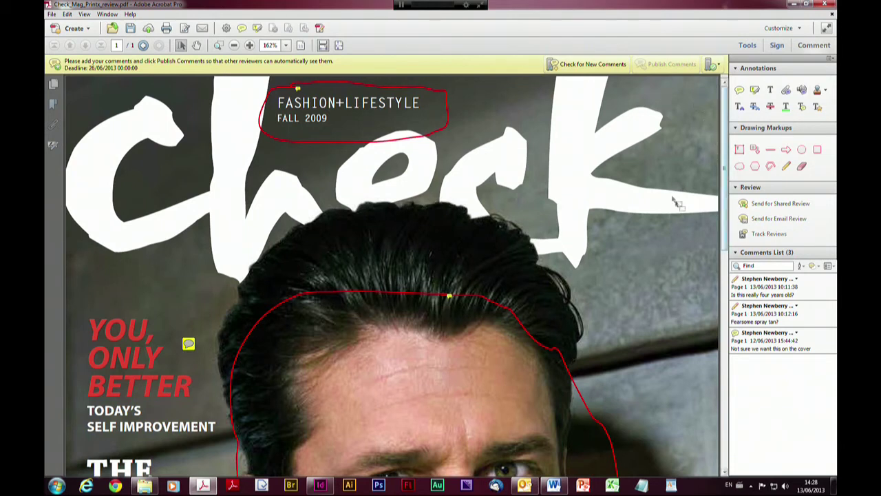
Draw a red freehand pencil loop over the k of Check and publish it as a comment
left_click(786, 166)
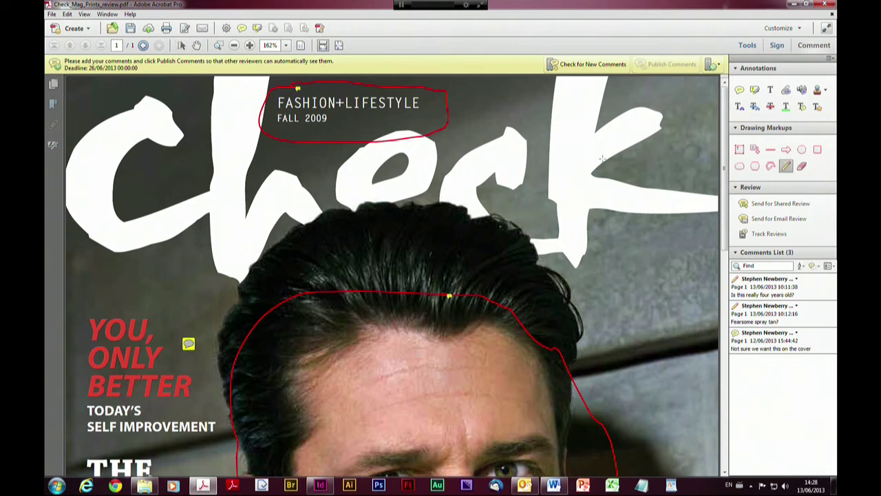
mouse_move(589, 180)
left_mouse_down()
mouse_move(557, 176)
mouse_move(592, 185)
mouse_move(588, 210)
mouse_move(571, 173)
mouse_move(582, 184)
left_mouse_up()
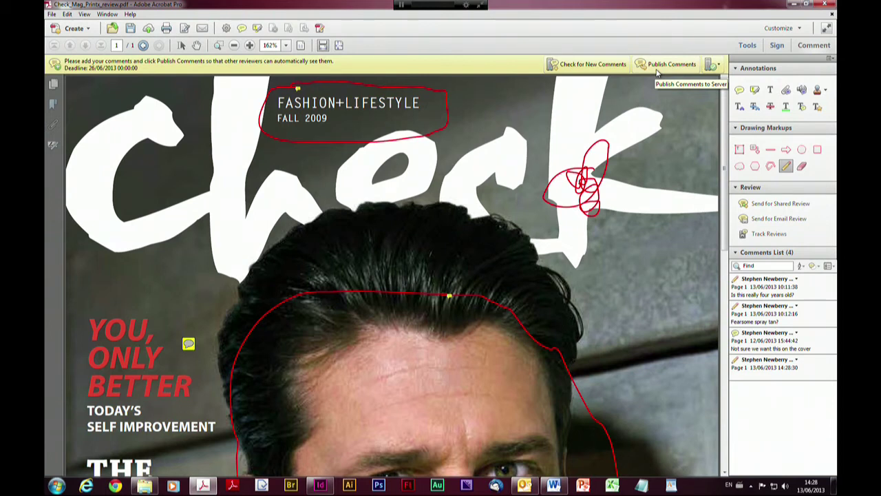
left_click(658, 73)
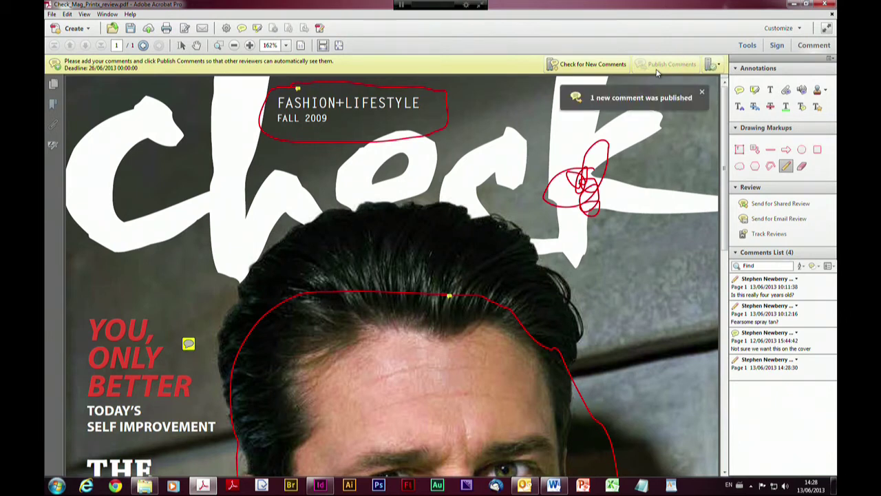
left_click(702, 92)
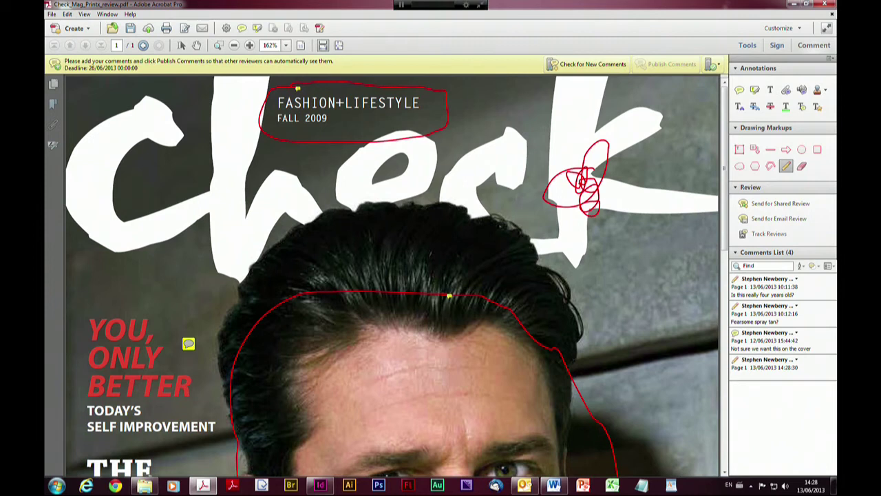
Delete the red masthead scribble and publish the deletion to the review server
left_click(803, 168)
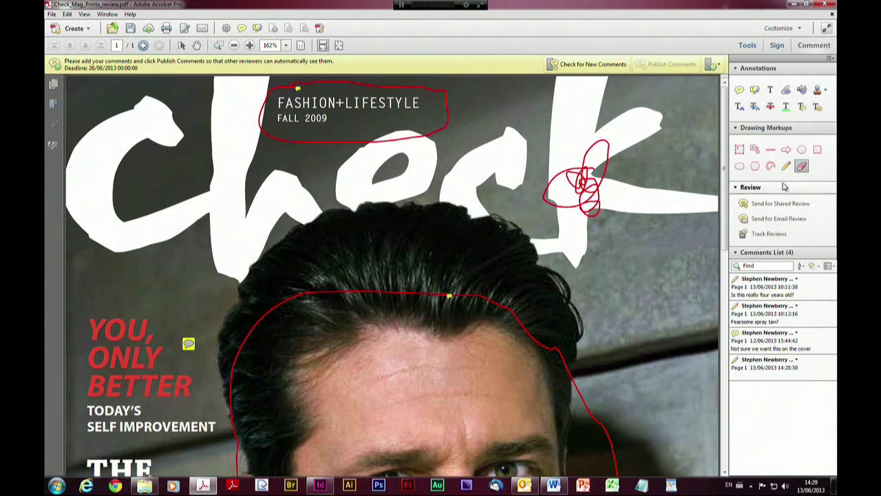
left_click(785, 166)
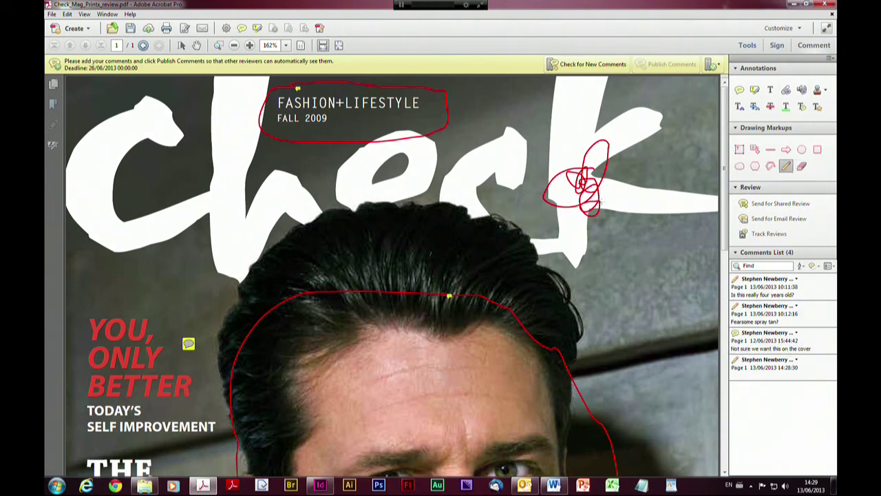
left_click(590, 196)
right_click(591, 196)
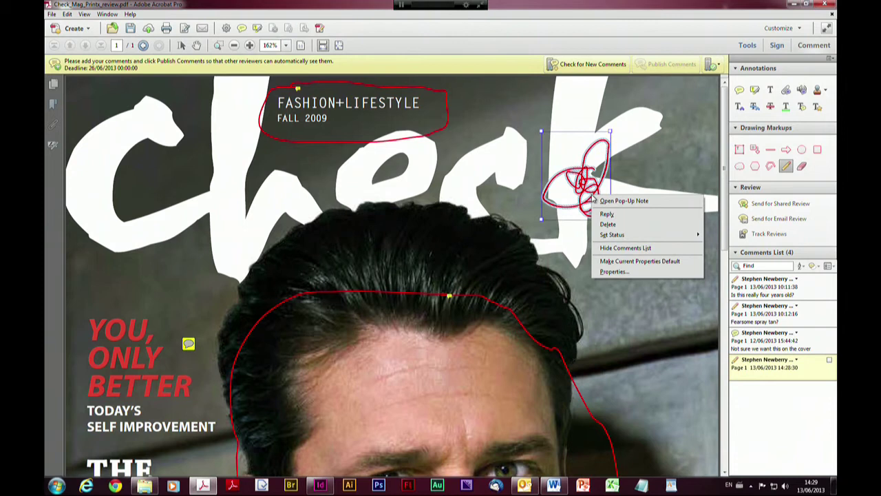
left_click(620, 224)
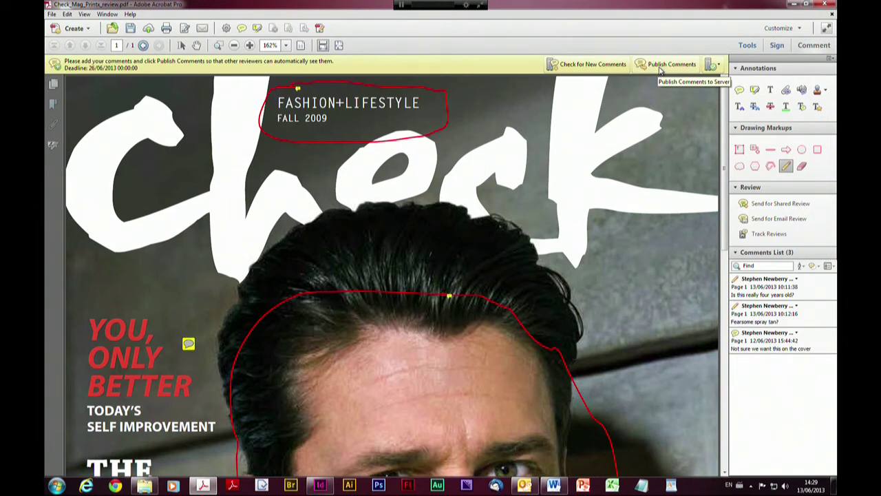
left_click(660, 65)
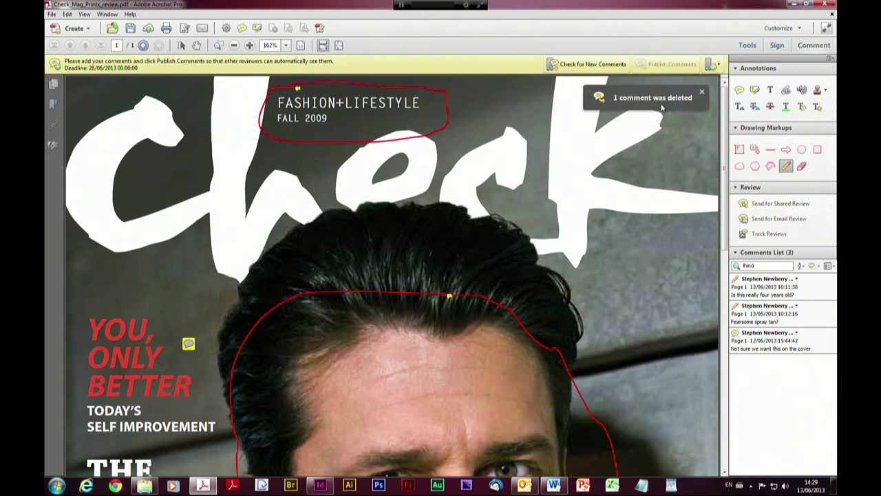
left_click(703, 93)
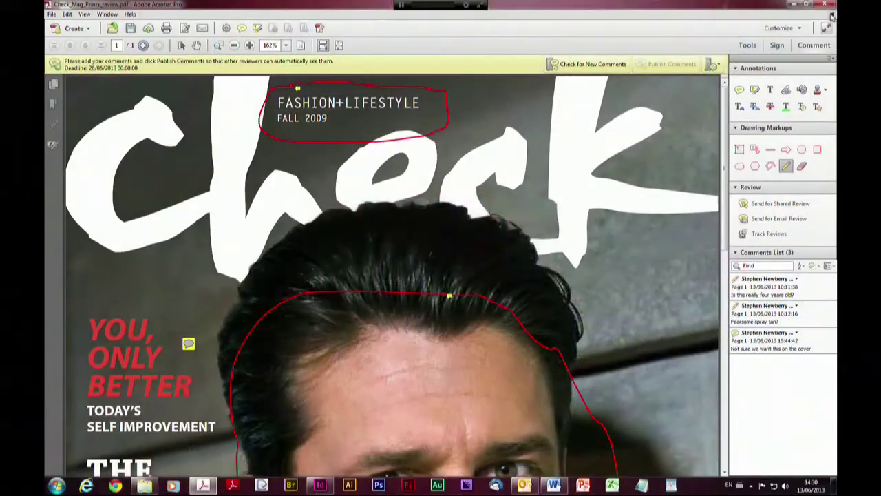
Close the review file without saving and bring up the review Tracker
left_click(831, 15)
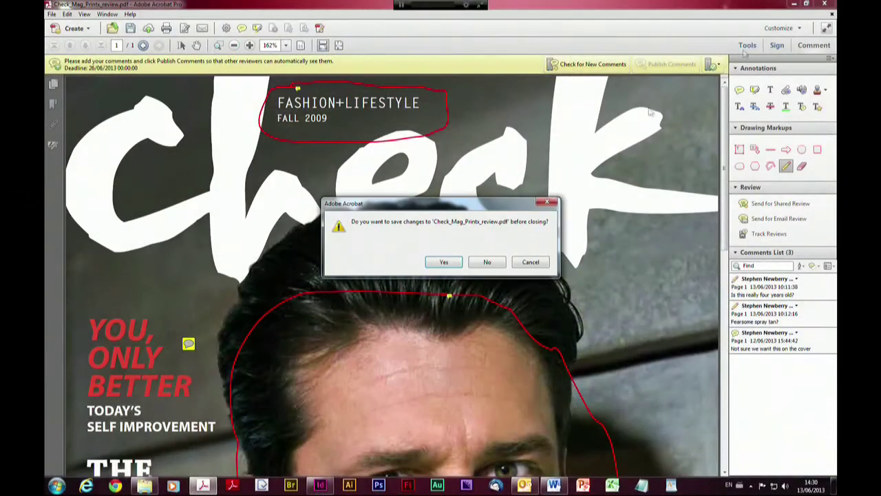
left_click(487, 262)
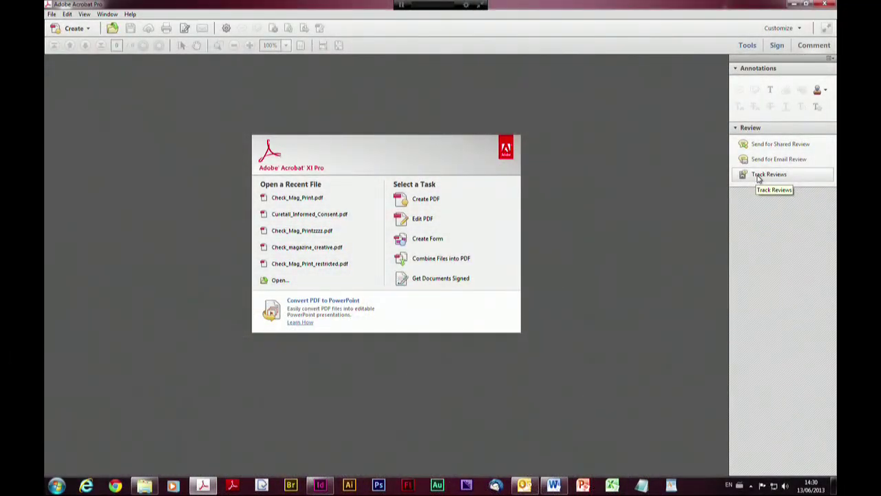
left_click(759, 178)
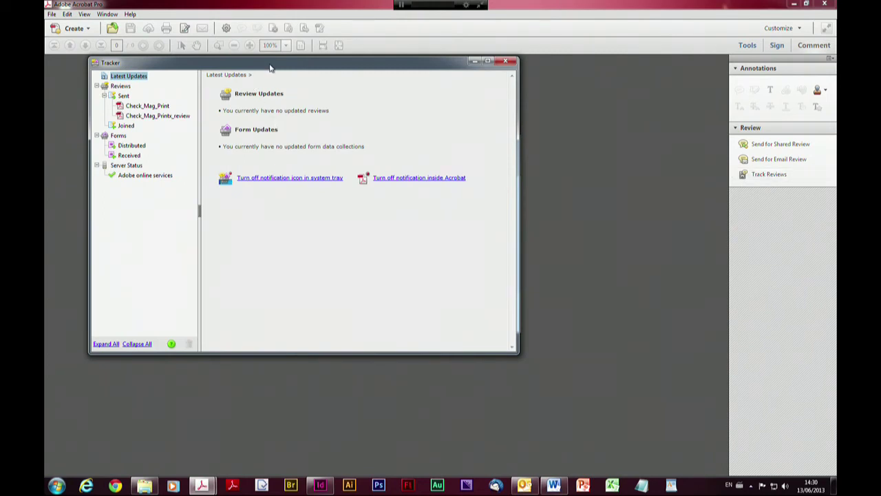
Look over the Tracker's Joined, Distributed and Received items, then show Check_Mag_Printx_review's details
left_click_drag(271, 66, 302, 94)
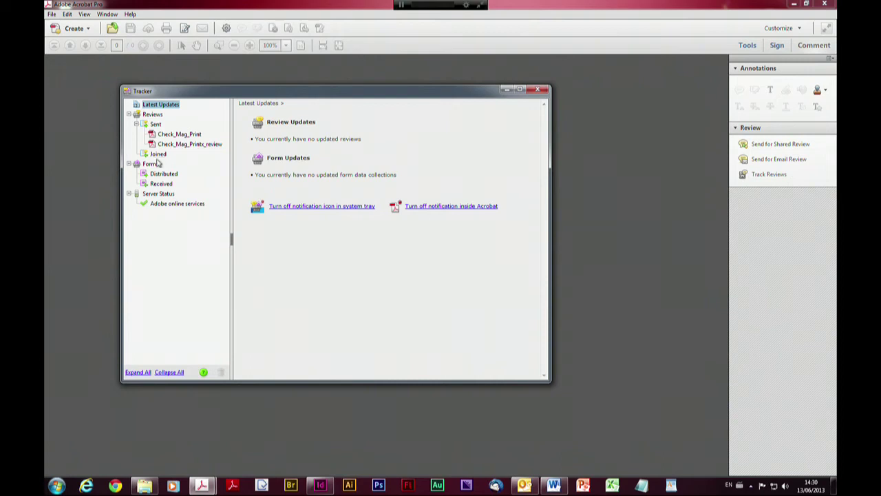
mouse_move(159, 160)
mouse_move(190, 176)
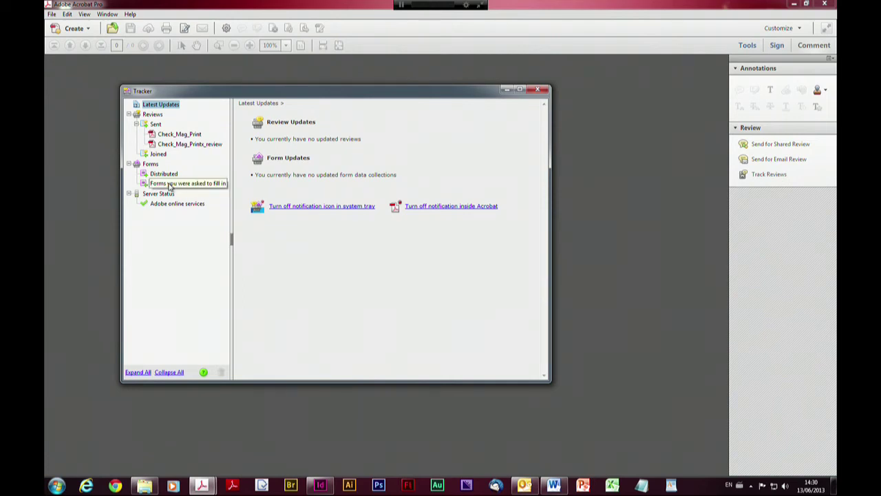
mouse_move(160, 136)
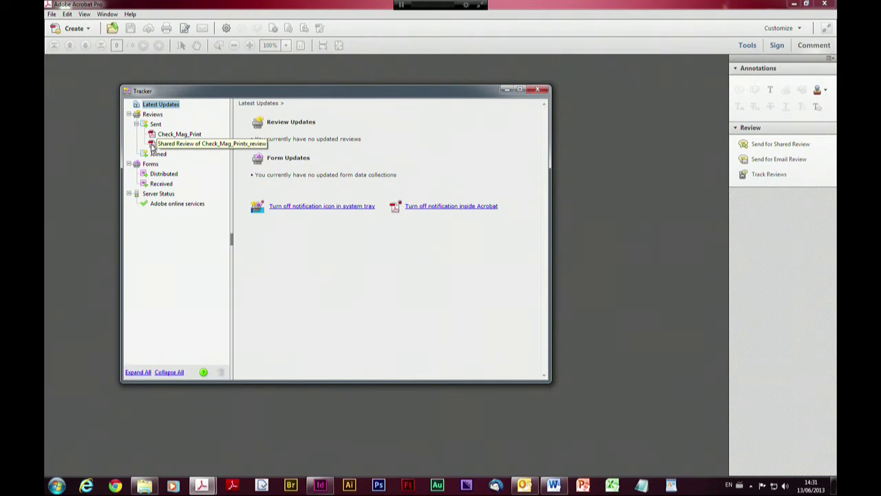
left_click(153, 144)
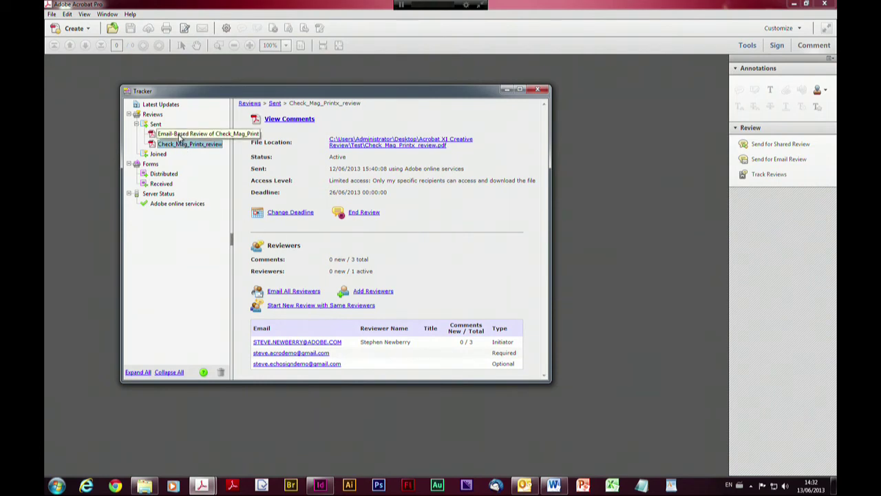
Display the Check_Mag_Print e-mail review details, then switch to the Outlook inbox
left_click(180, 136)
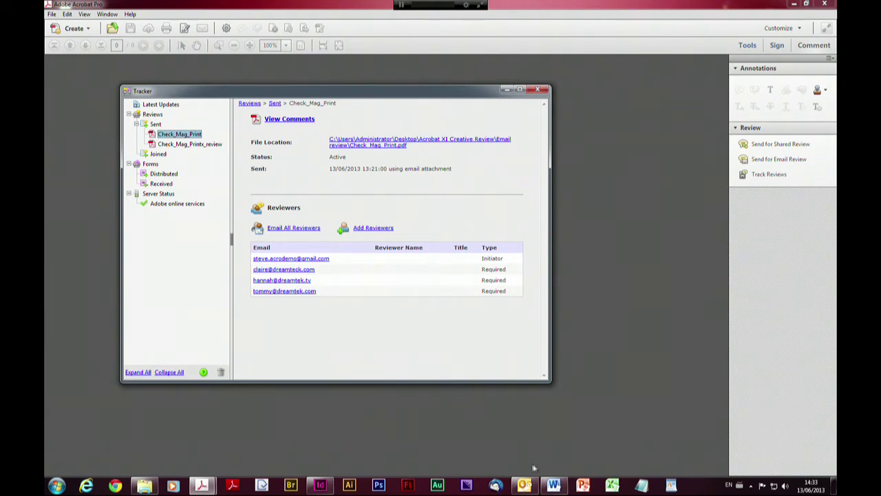
mouse_move(523, 489)
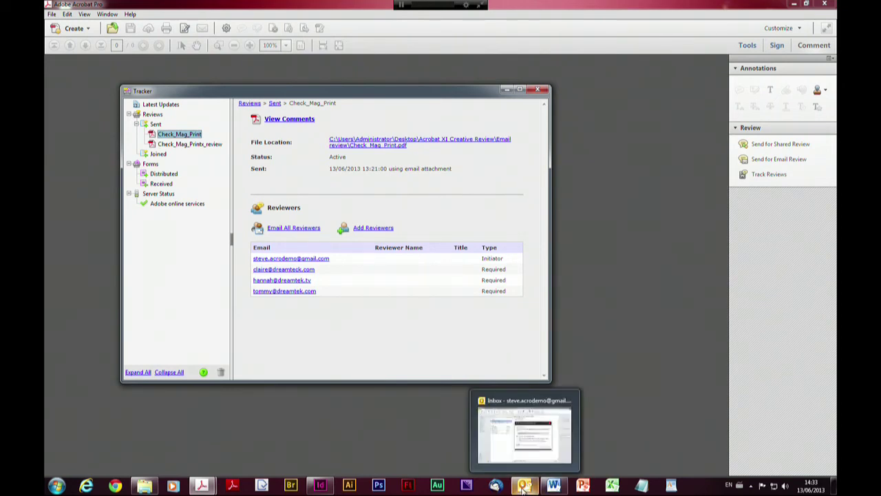
left_click(525, 432)
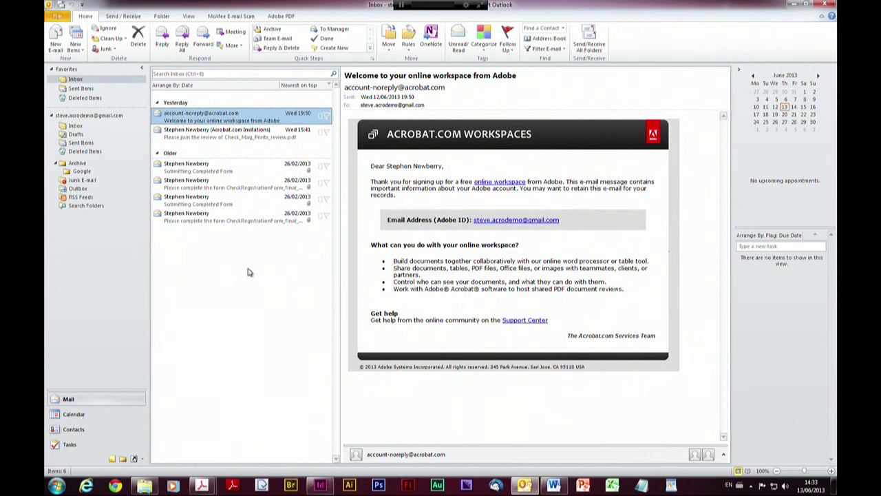
Run Send/Receive All Folders in Outlook to check for the review invitation
left_click(60, 5)
mouse_move(795, 4)
Minimize Outlook to return to the Acrobat Tracker
left_click(796, 6)
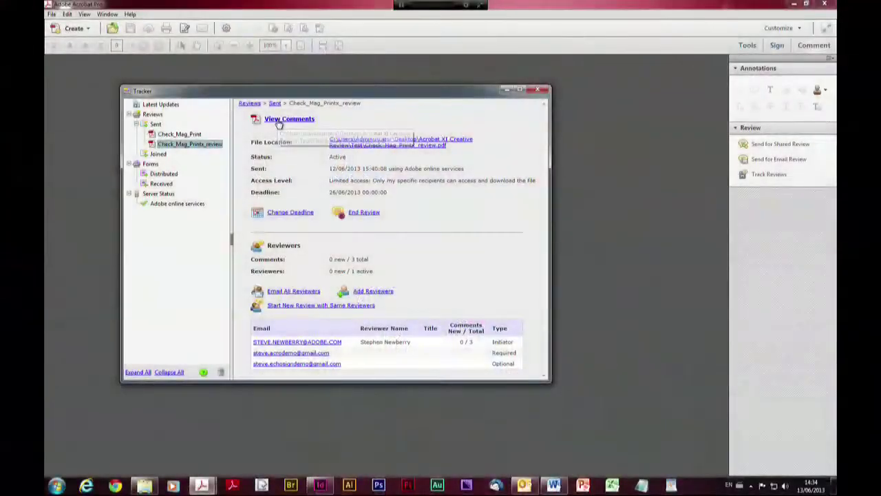
Open Check_Mag_Printx_review.pdf from the Tracker to view its three comments, then close it
left_click(288, 119)
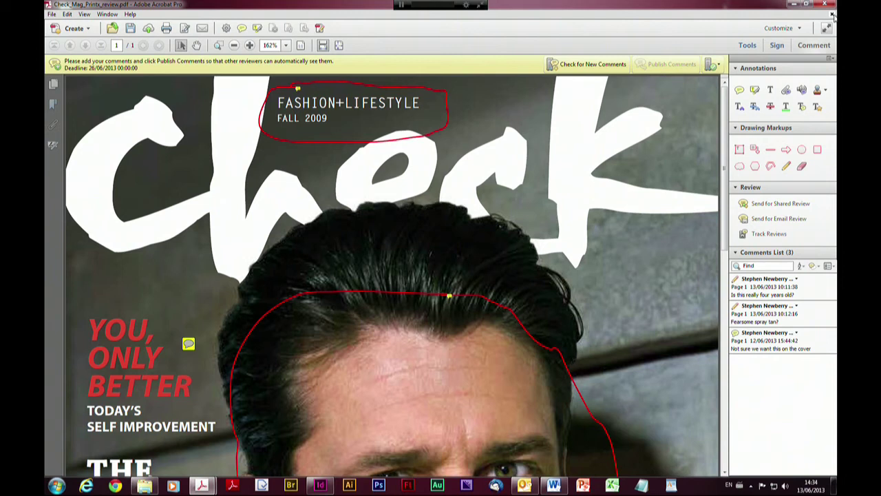
left_click(832, 15)
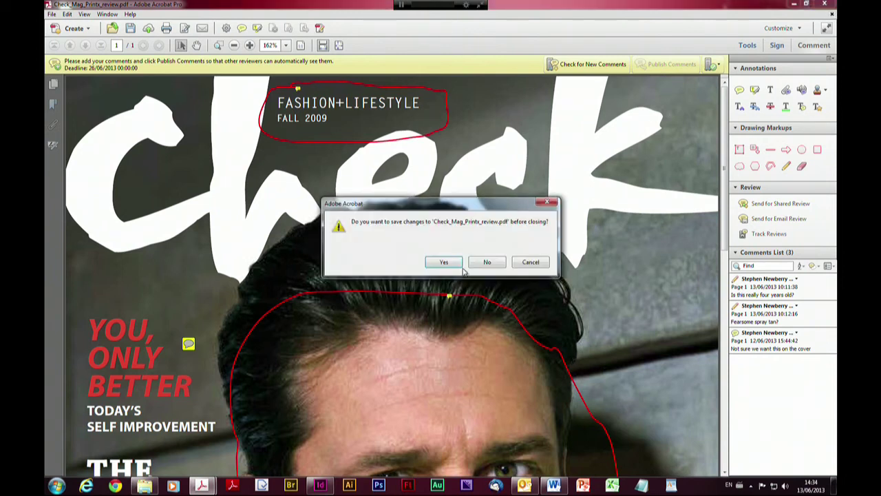
Discard changes and reopen Check_Mag_Printx_review.pdf from the Test folder in Acrobat
left_click(487, 263)
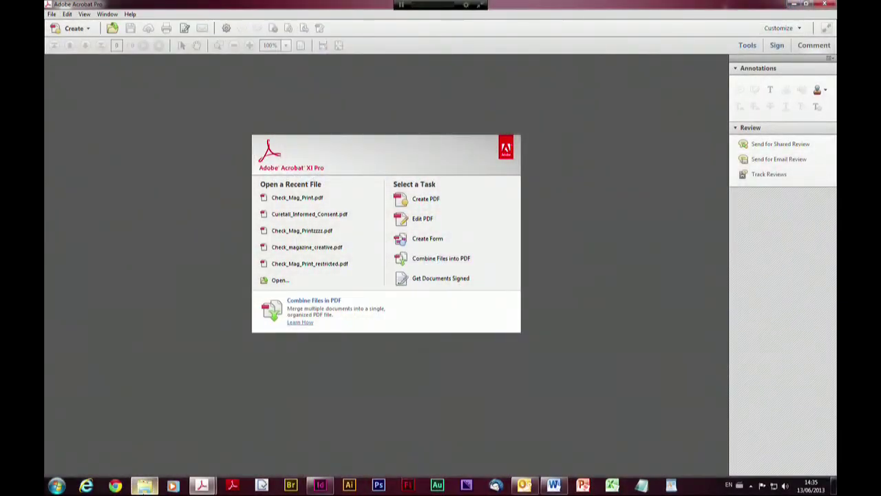
left_click(145, 486)
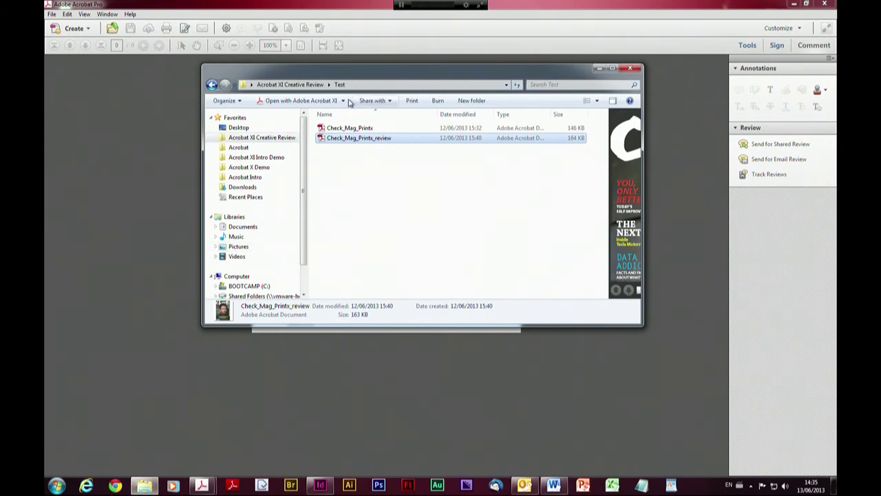
left_click(330, 101)
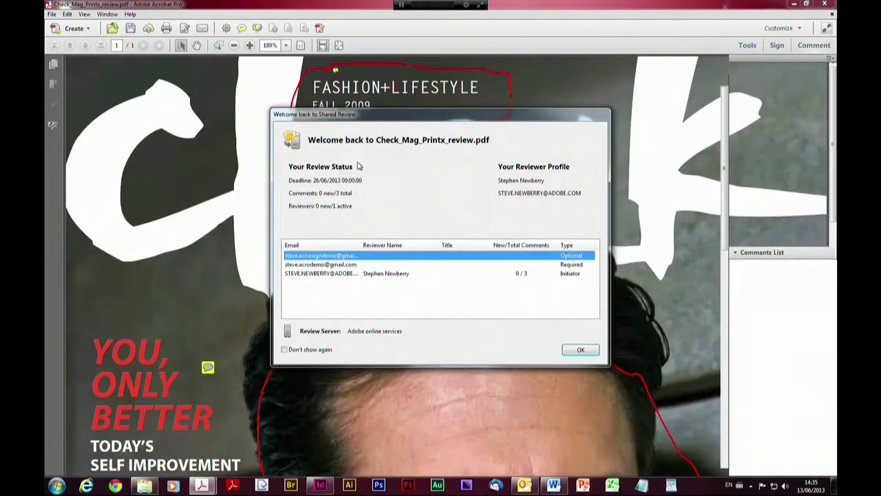
Dismiss the Shared Review welcome, close Check_Mag_Printx_review.pdf unsaved, and minimize Acrobat
left_click(581, 351)
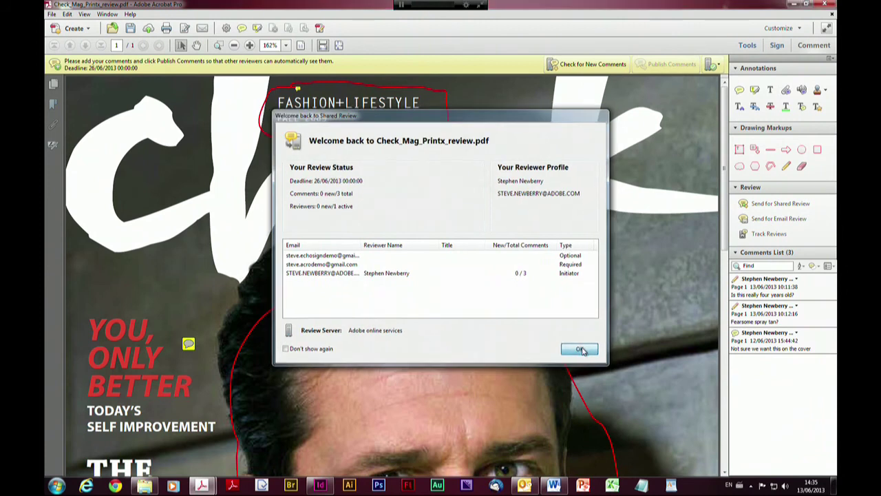
left_click(832, 14)
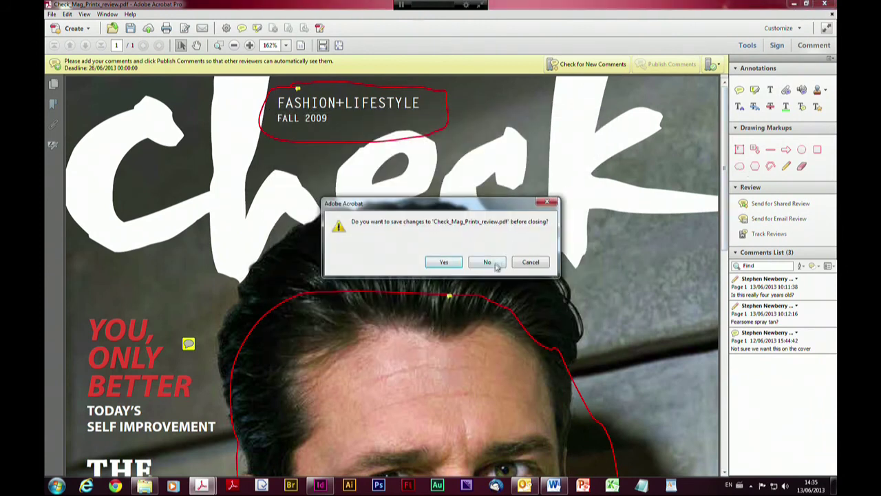
left_click(497, 262)
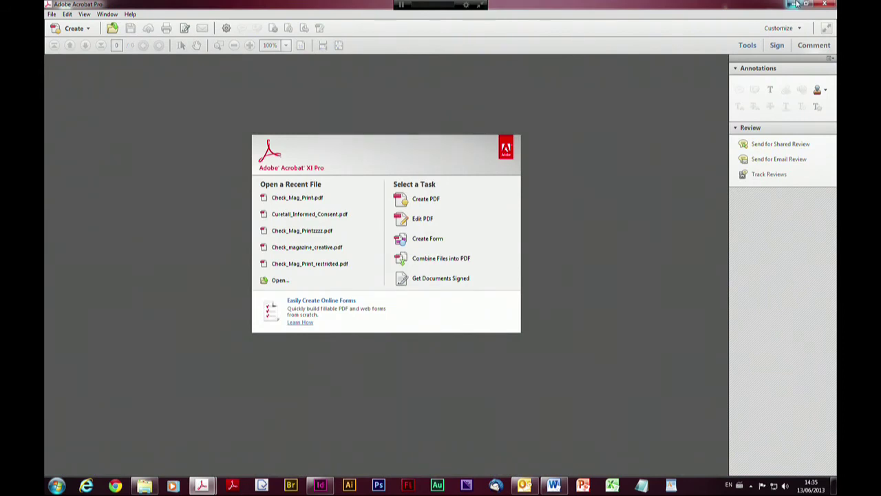
left_click(794, 4)
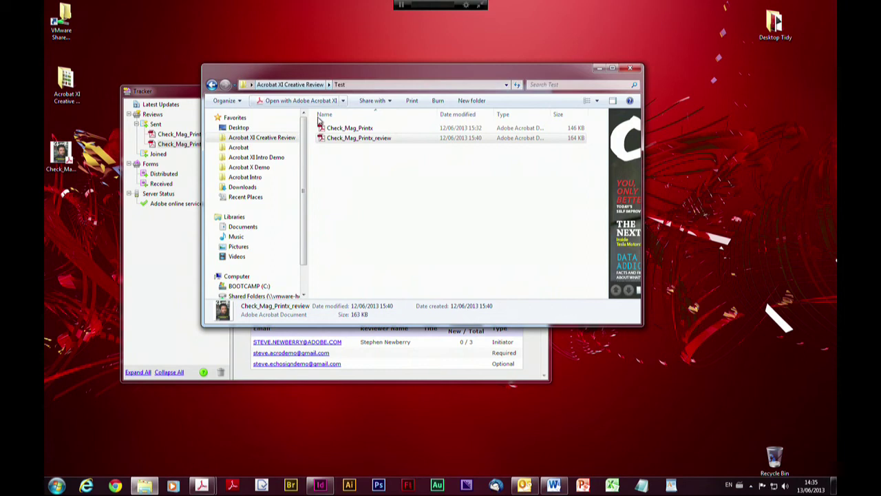
From Acrobat XI Creative Review, go into Video & 3D and open Conference Guide Video.pdf
left_click(308, 85)
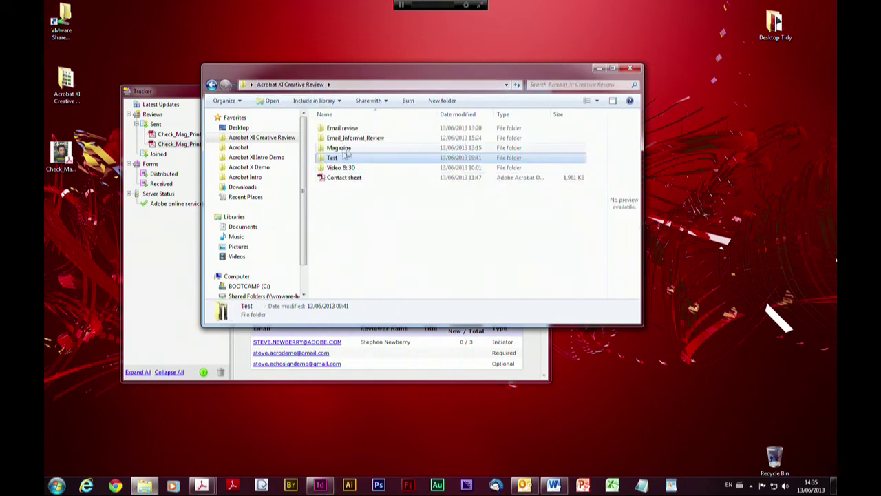
double_click(332, 169)
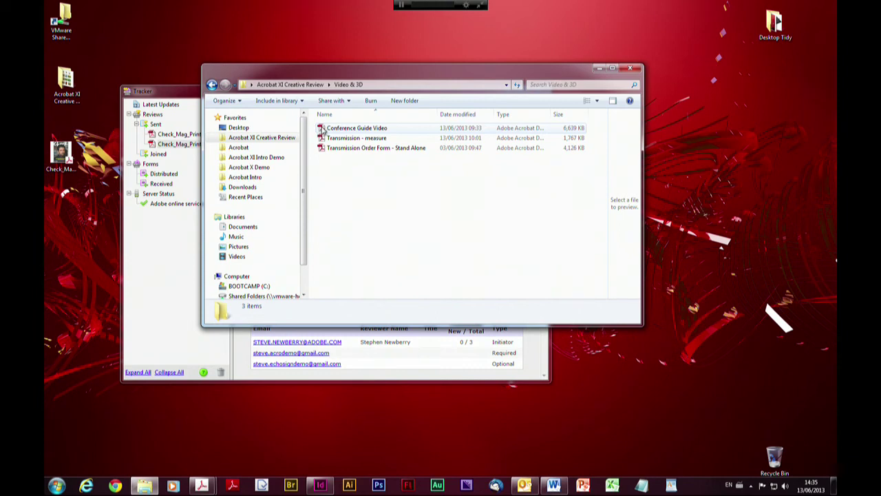
double_click(322, 130)
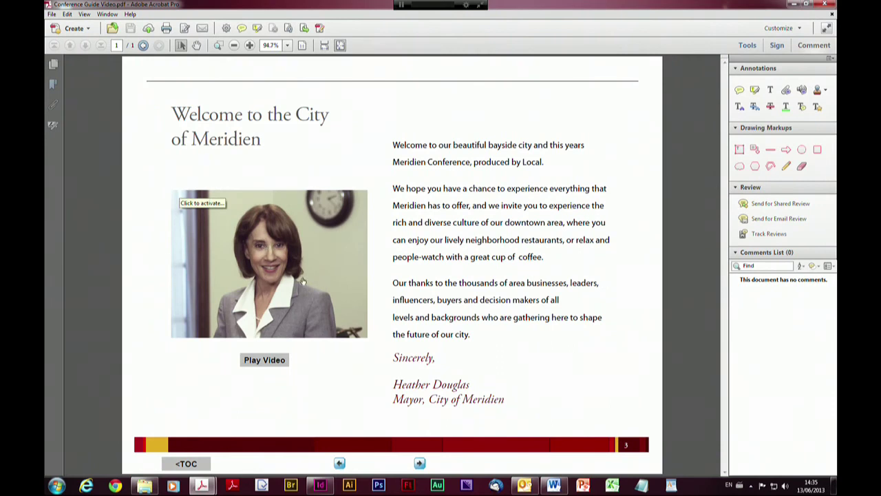
Play the mayor's welcome video on the Meridien page, then pause it
left_click(254, 285)
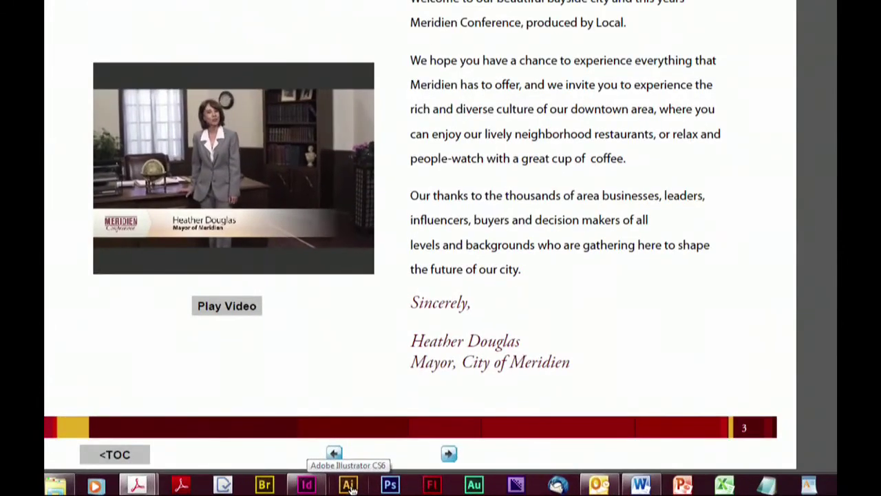
mouse_move(228, 149)
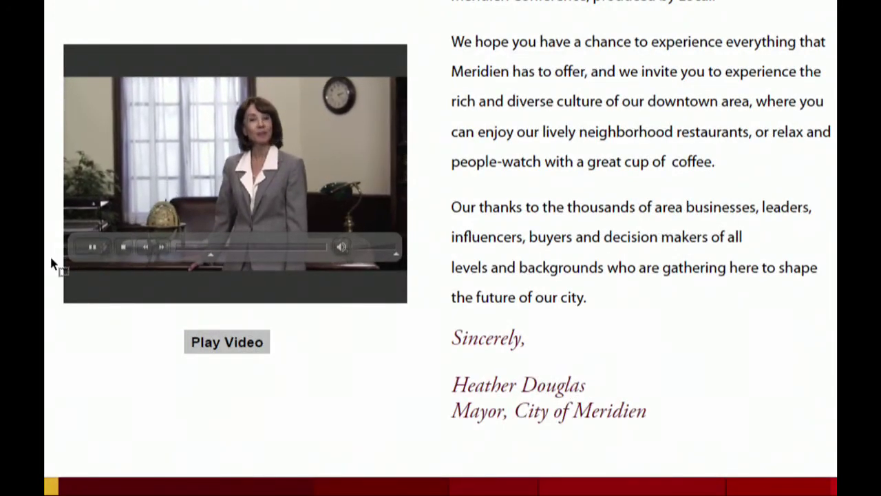
left_click(87, 246)
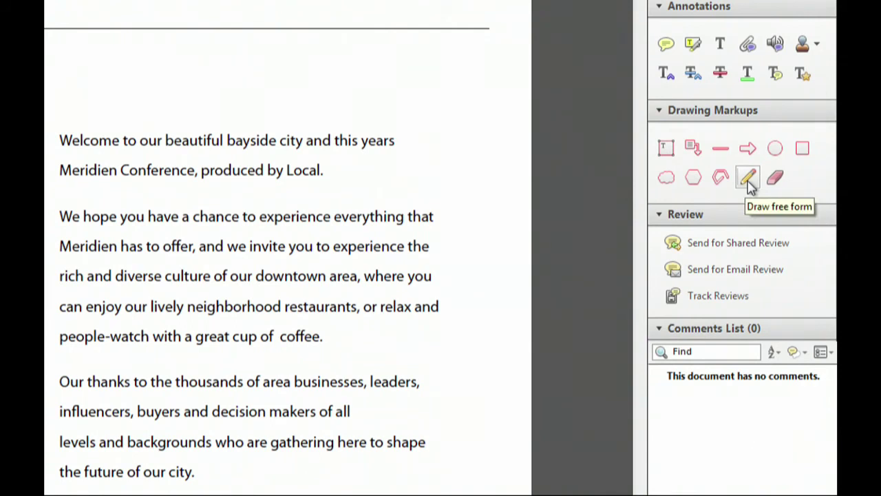
Circle the video's globe with the Pencil, comment '00:00:11:19 Nice globe', then return to Hand
left_click(749, 181)
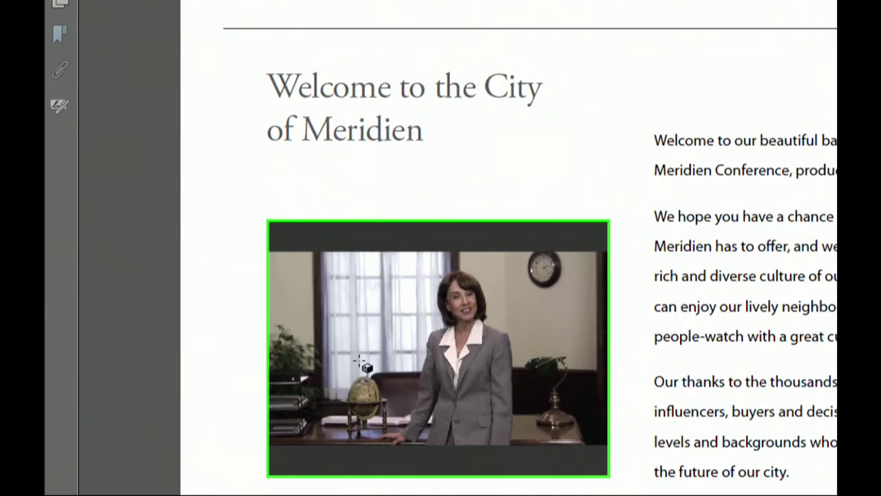
mouse_move(360, 362)
left_mouse_down()
mouse_move(324, 384)
mouse_move(334, 448)
mouse_move(423, 441)
mouse_move(398, 343)
mouse_move(357, 348)
mouse_move(338, 376)
left_mouse_up()
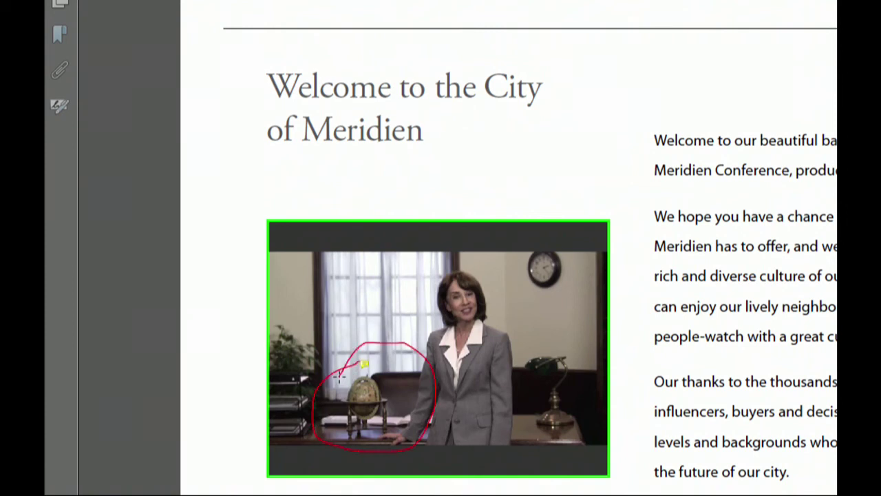
left_click(375, 342)
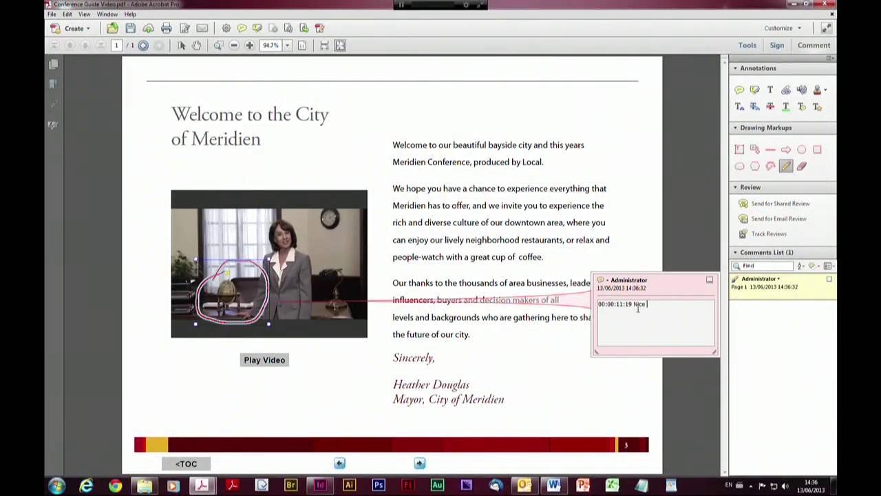
left_click(609, 372)
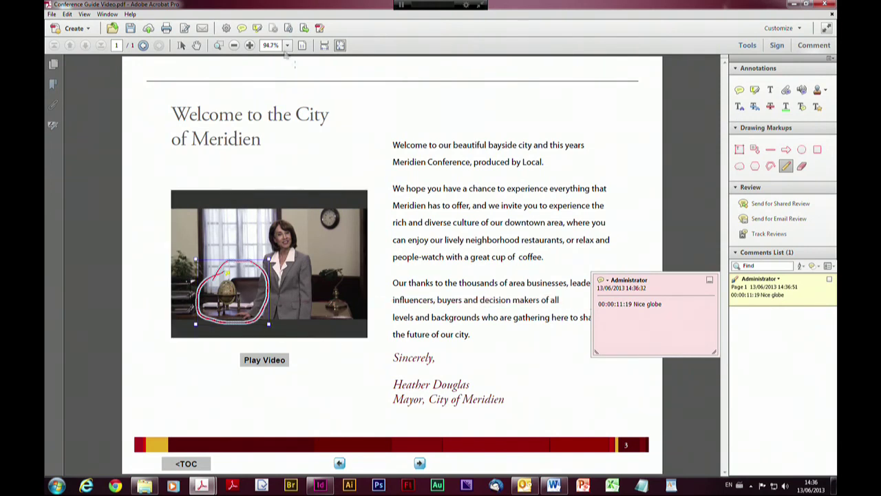
left_click(197, 46)
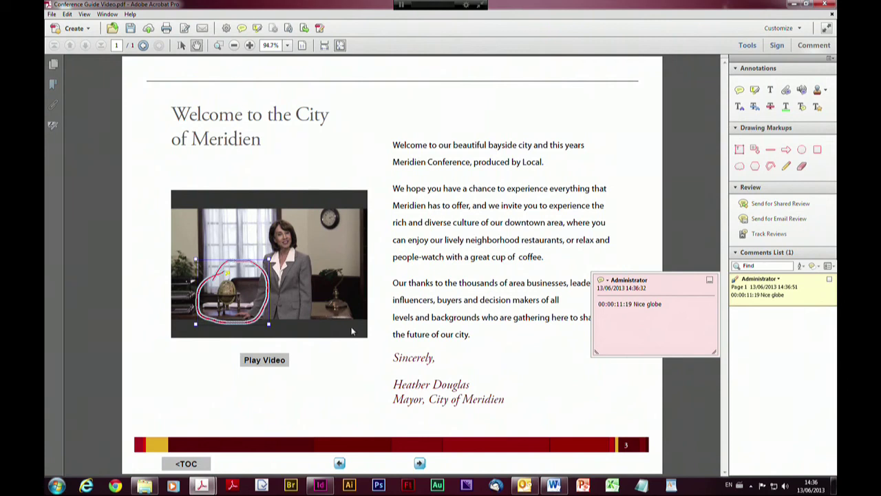
Pencil a loop around the in-tray with the note '00:01:12:01 Lose the intray', then return to Hand
mouse_move(233, 318)
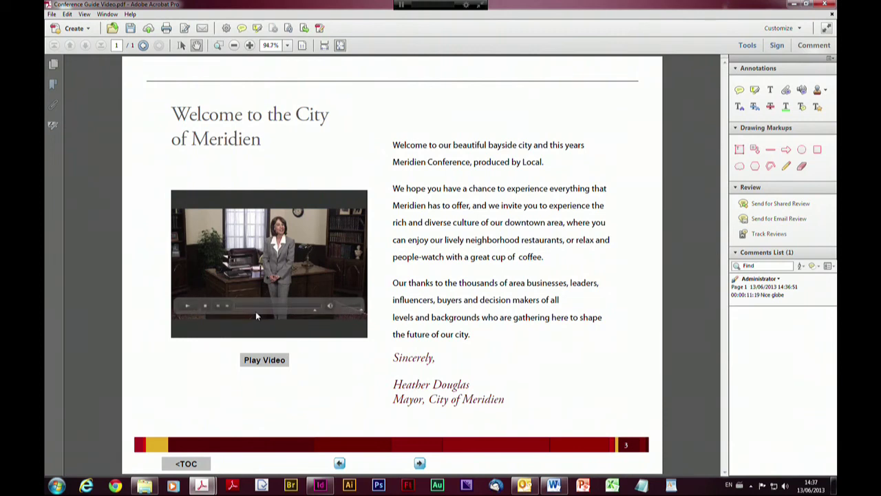
left_click(785, 168)
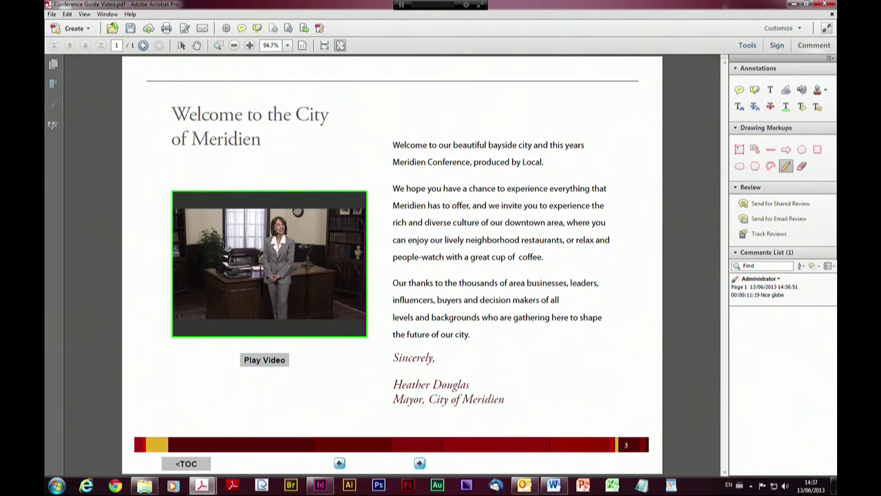
mouse_move(218, 282)
left_mouse_down()
mouse_move(252, 286)
mouse_move(259, 264)
mouse_move(242, 246)
mouse_move(224, 246)
left_mouse_up()
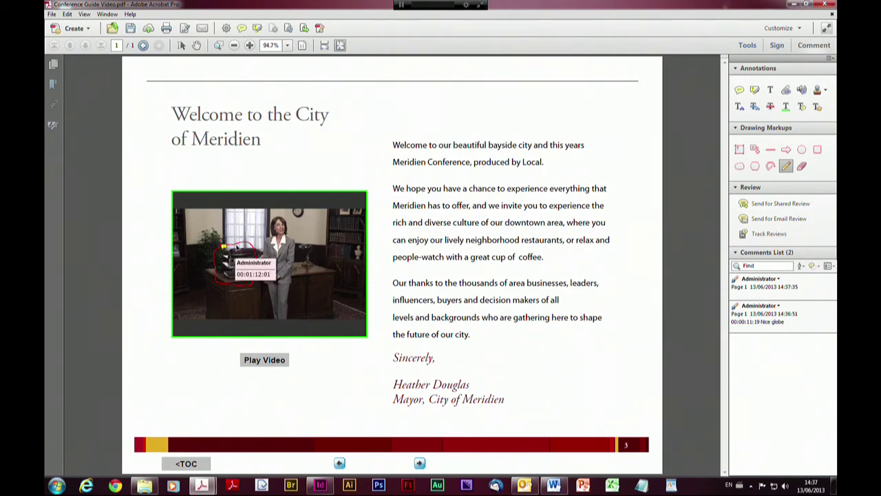
double_click(223, 246)
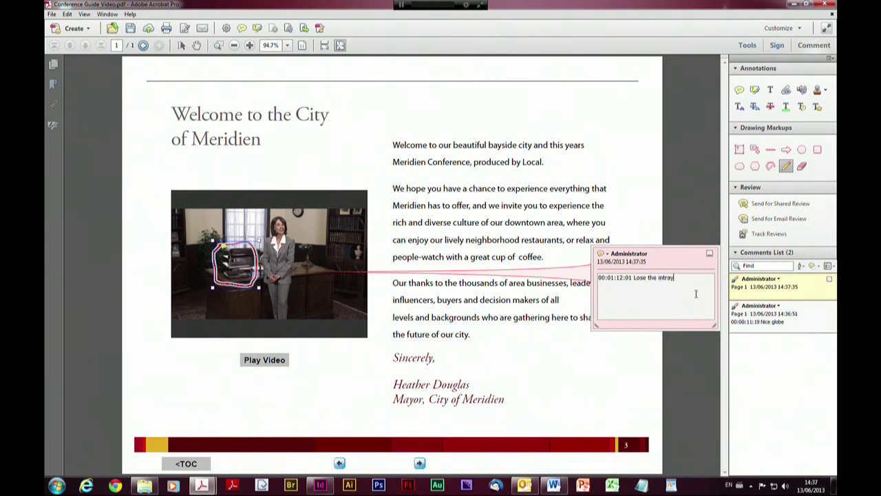
left_click(686, 347)
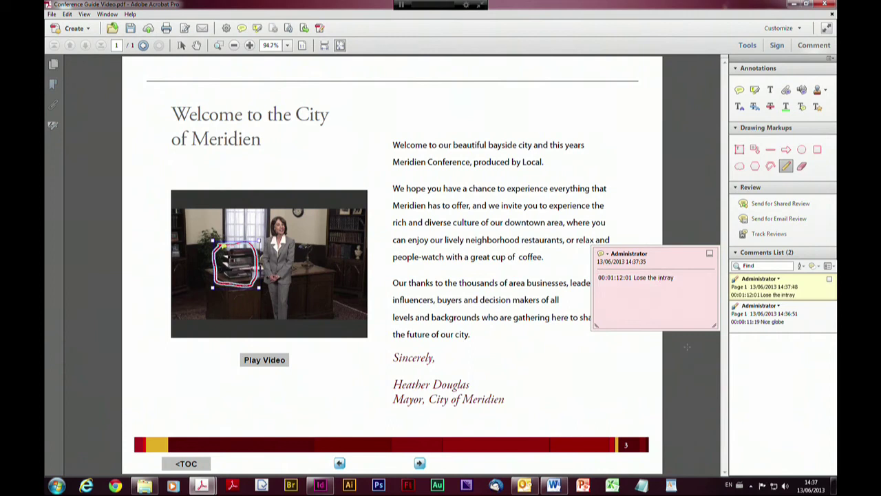
left_click(710, 254)
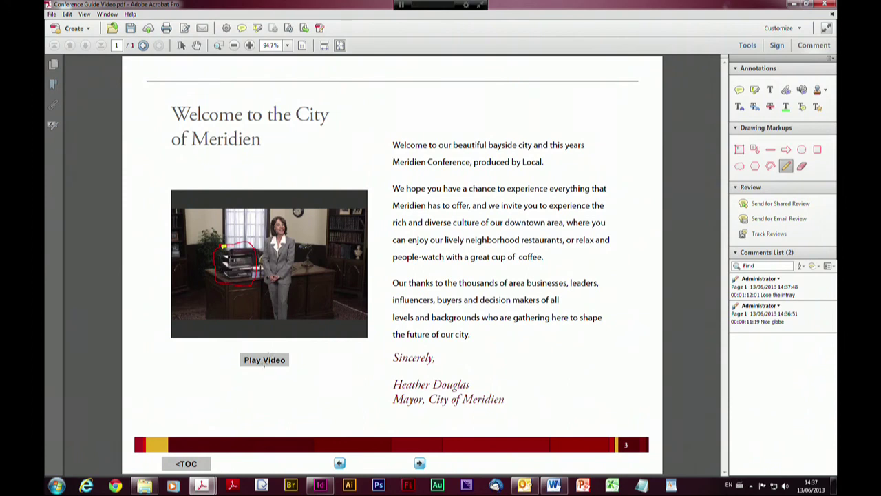
left_click(196, 45)
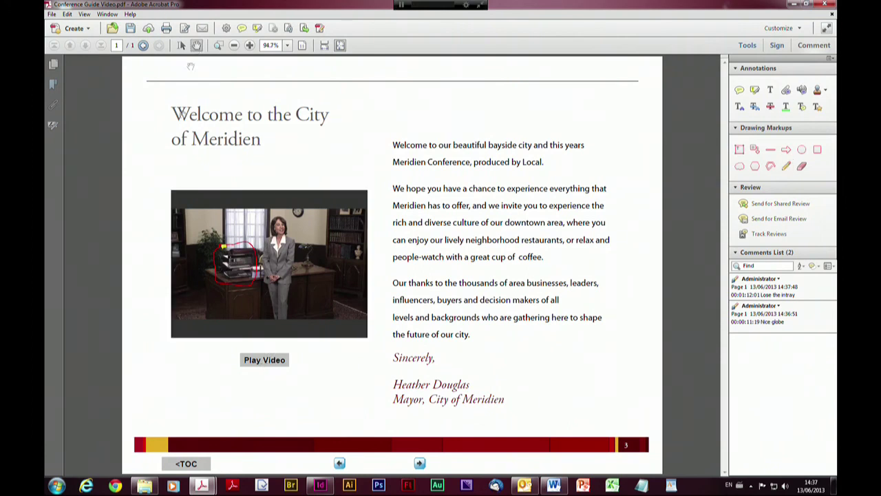
Play the video, then jump to the 'Nice globe' and 'Lose the intray' comment moments
left_click(258, 365)
left_click(259, 365)
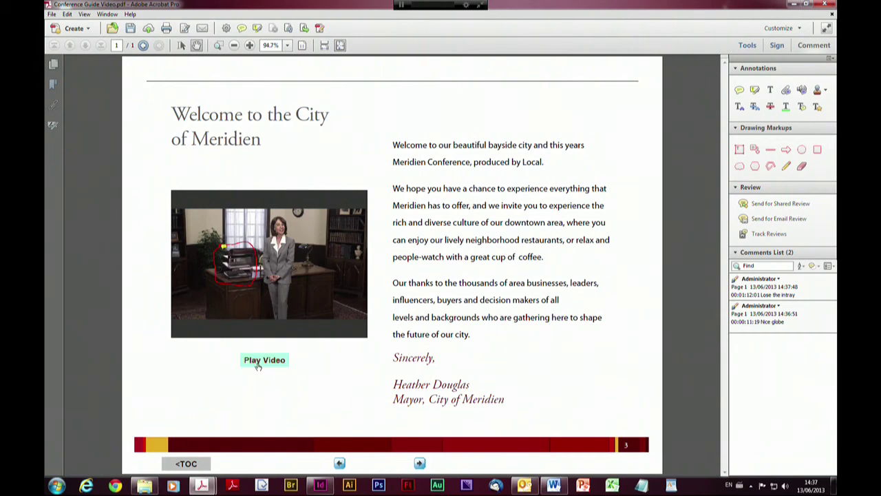
left_click(225, 316)
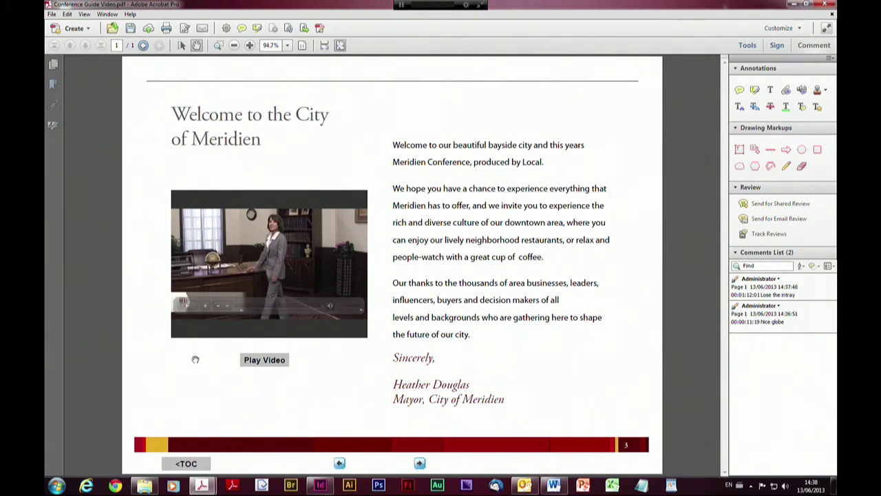
left_click(769, 326)
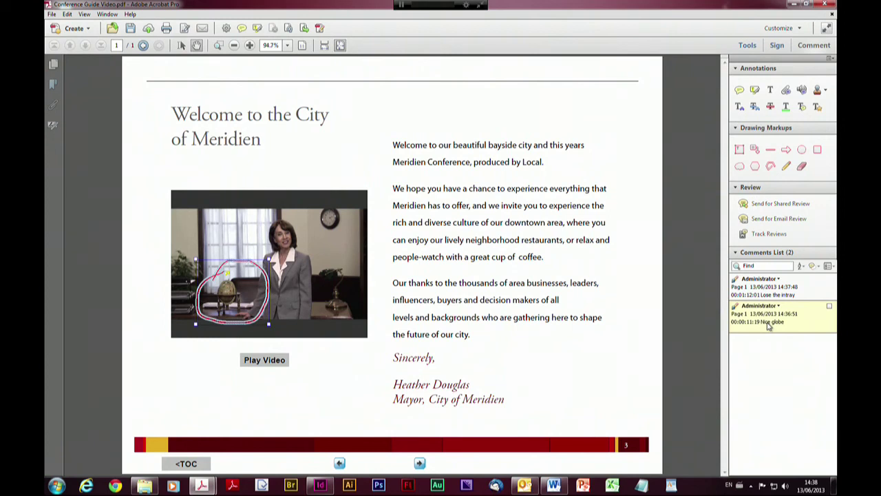
left_click(770, 294)
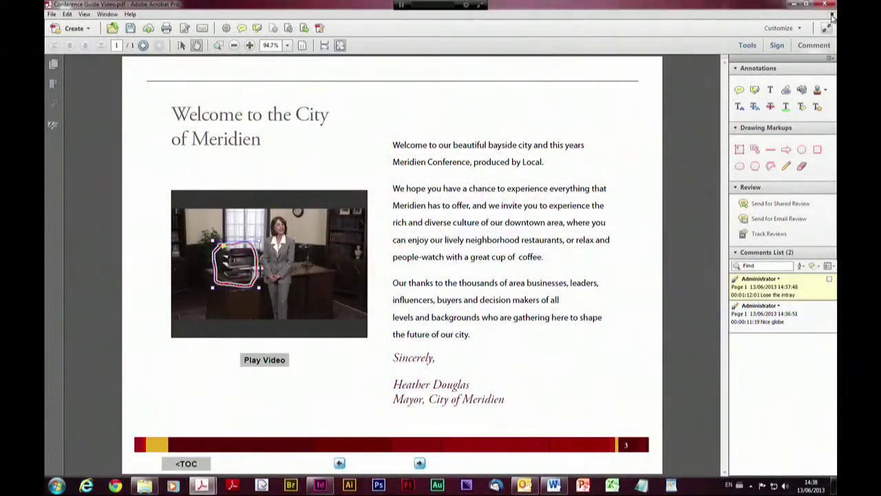
Close Conference Guide Video.pdf without saving and minimize Acrobat
left_click(832, 15)
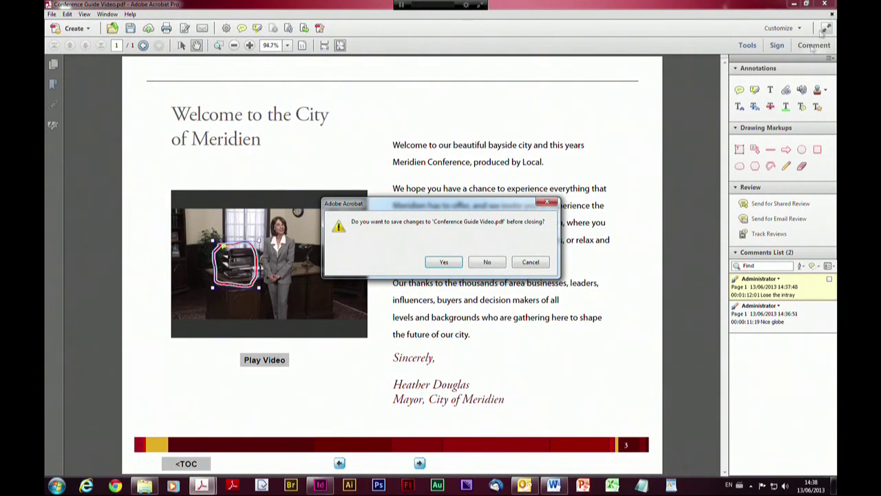
left_click(480, 265)
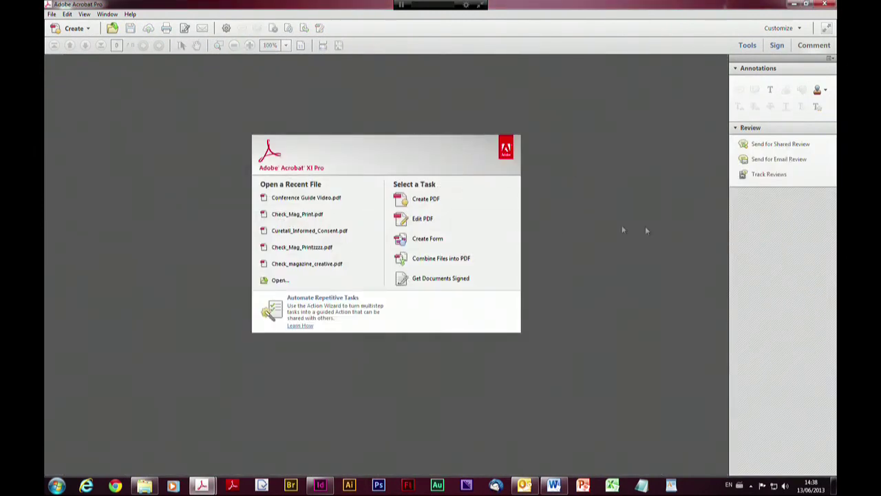
left_click(794, 4)
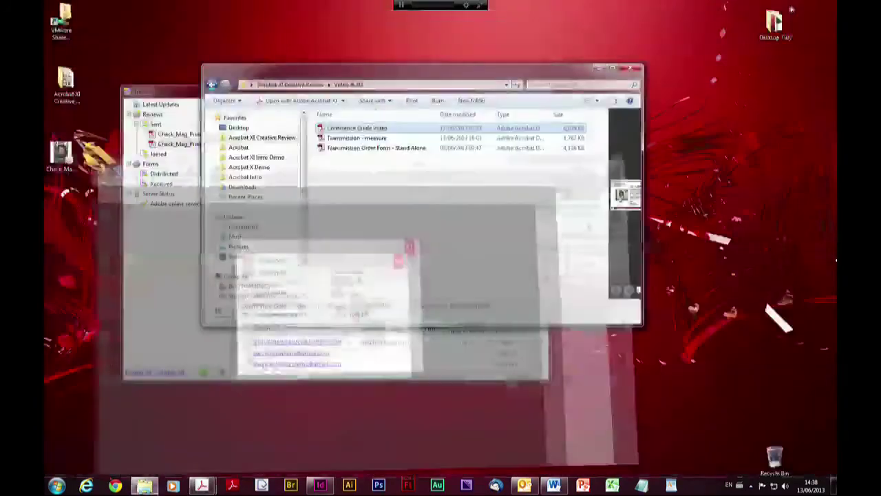
Open Transmission Order Form - Stand Alone.pdf from the Video & 3D folder
left_click(321, 149)
double_click(322, 150)
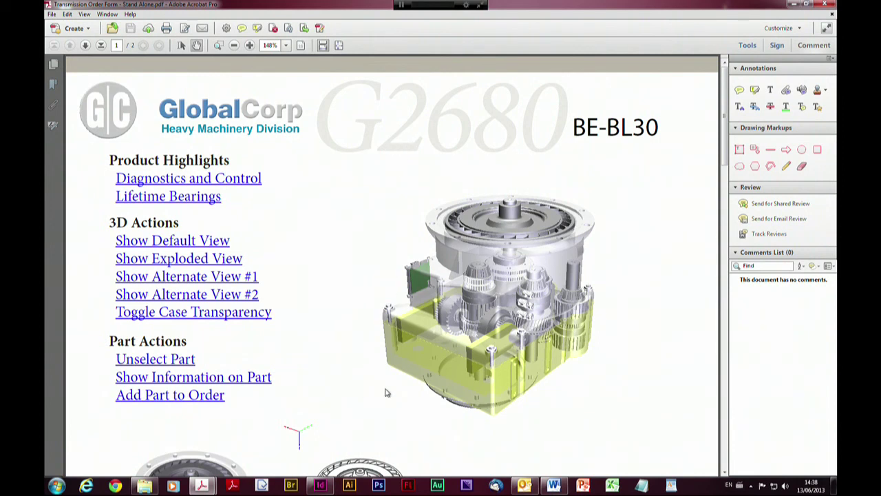
Rotate the G2680 transmission model, reset to the default view, then show the exploded view
left_click_drag(360, 396, 376, 350)
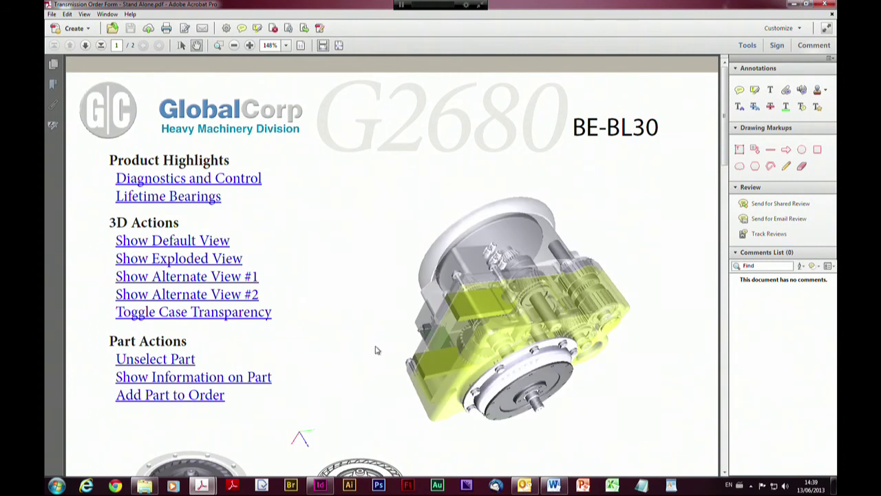
left_click_drag(642, 252, 543, 391)
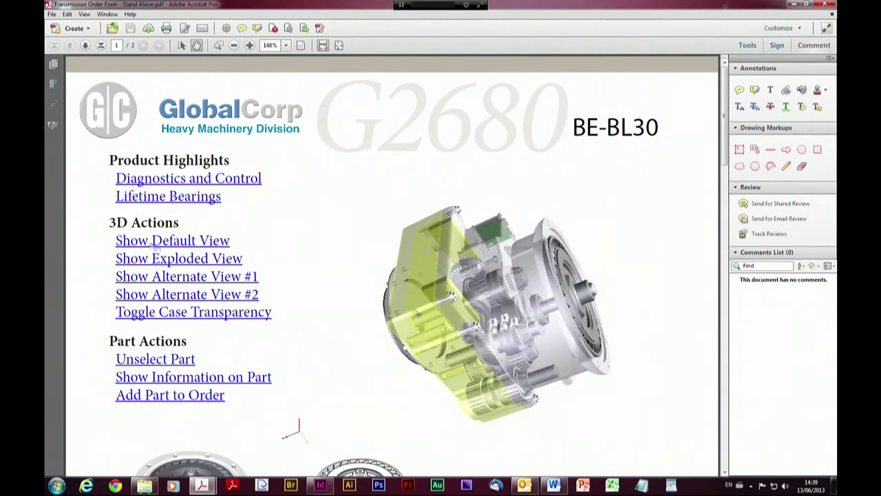
left_click(177, 242)
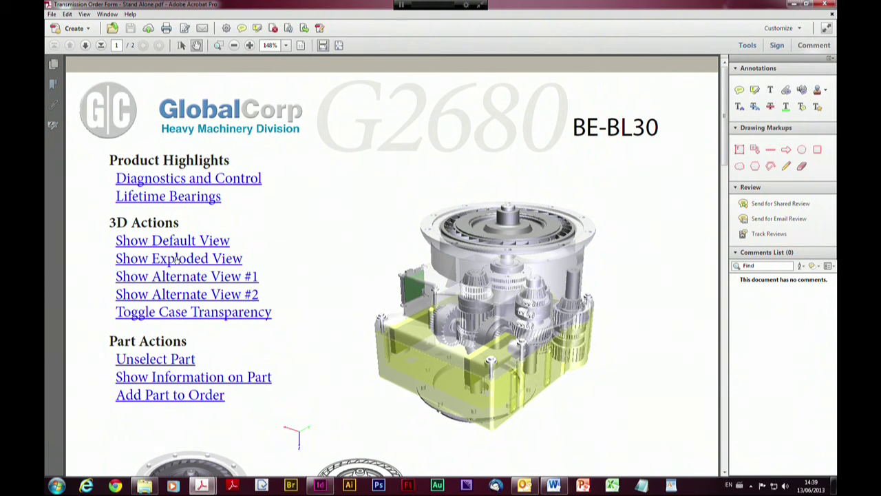
left_click(177, 259)
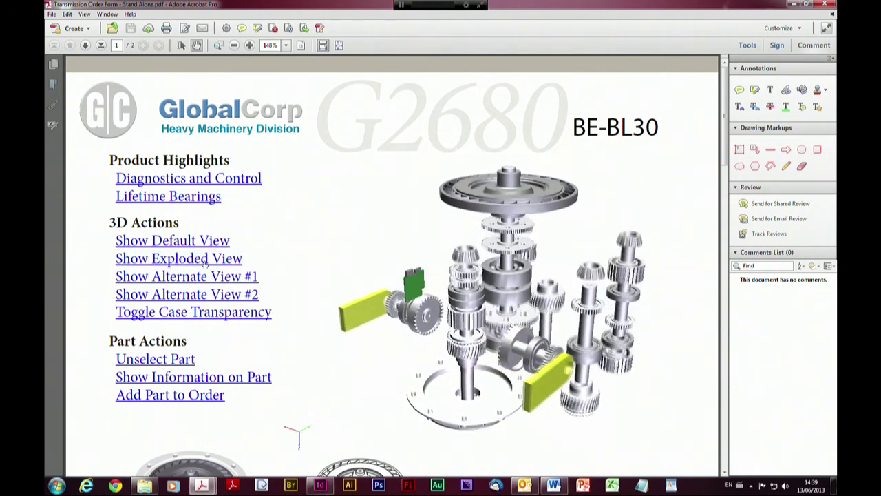